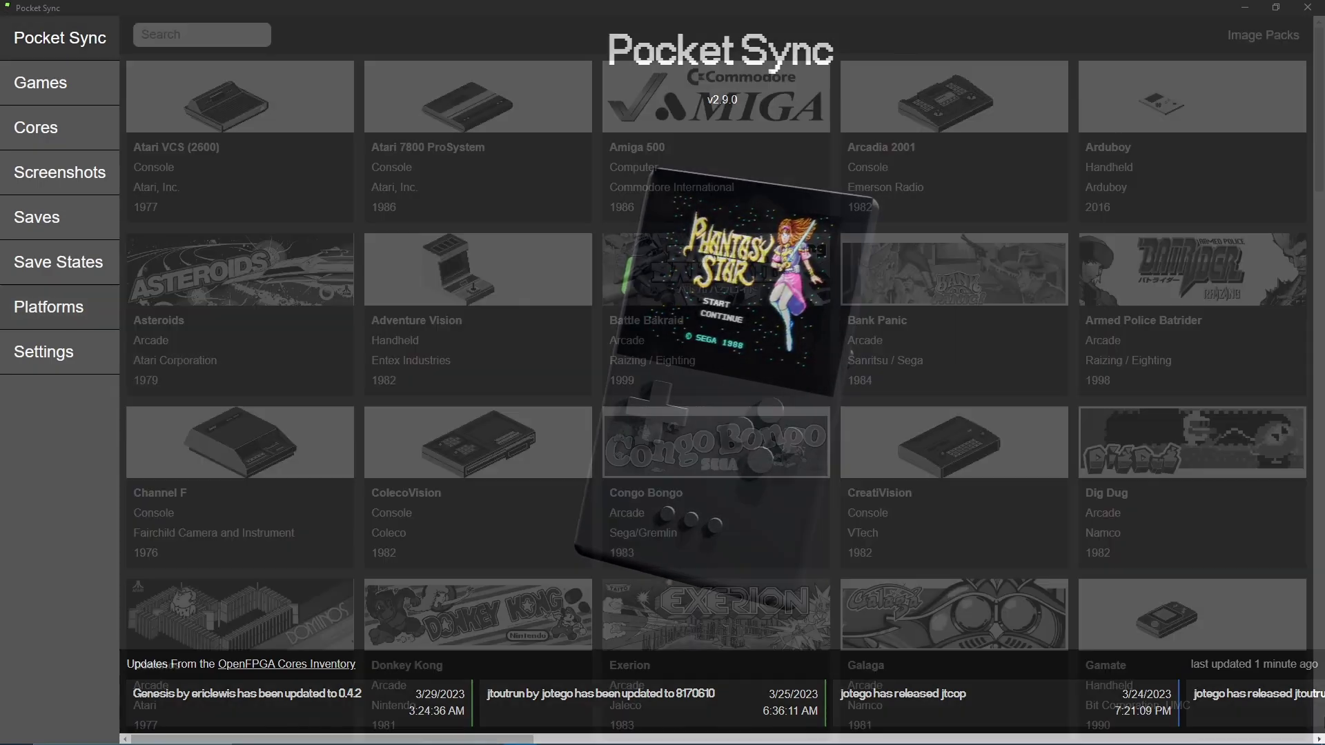
- Scroll down the Platforms grid past the Channel F row
{"action": "scroll", "coordinate": [716, 387], "scroll_direction": "down", "scroll_amount": 5}
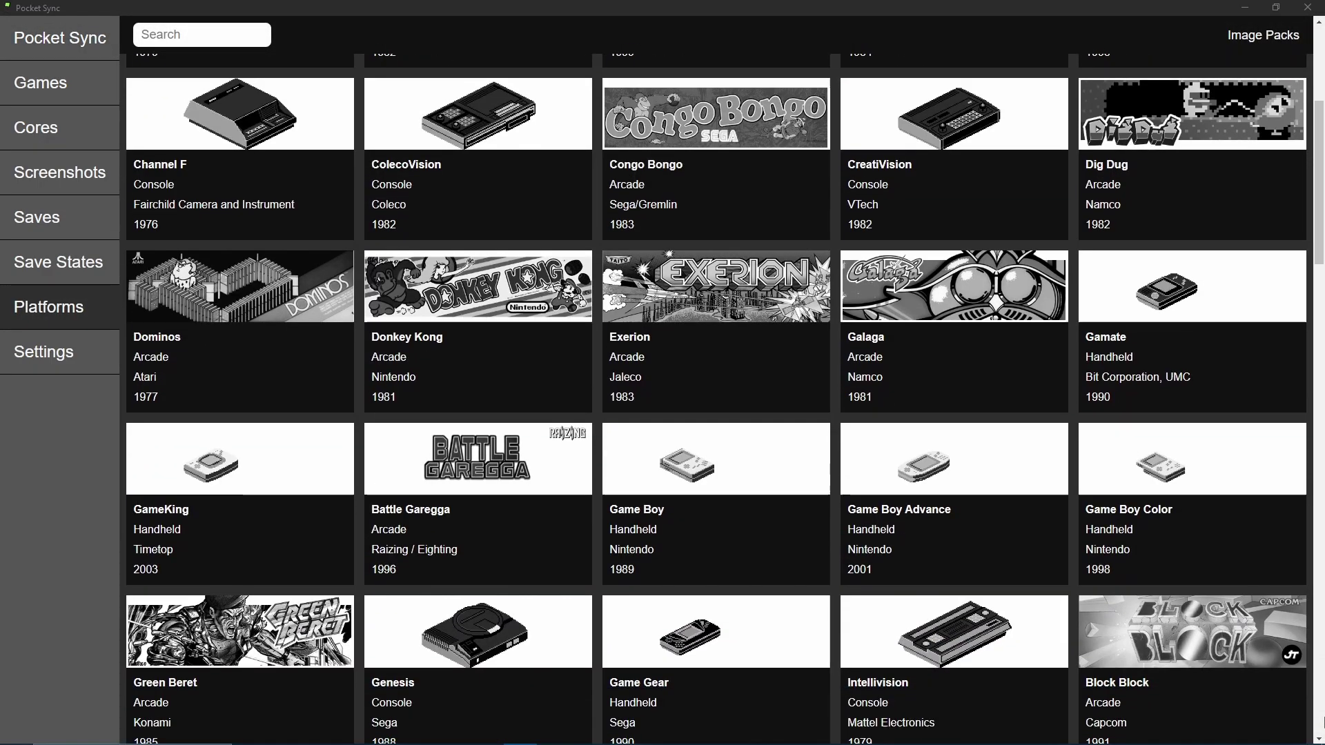
{"action": "scroll", "coordinate": [716, 398], "scroll_direction": "down", "scroll_amount": 5}
{"action": "scroll", "coordinate": [716, 402], "scroll_direction": "down", "scroll_amount": 5}
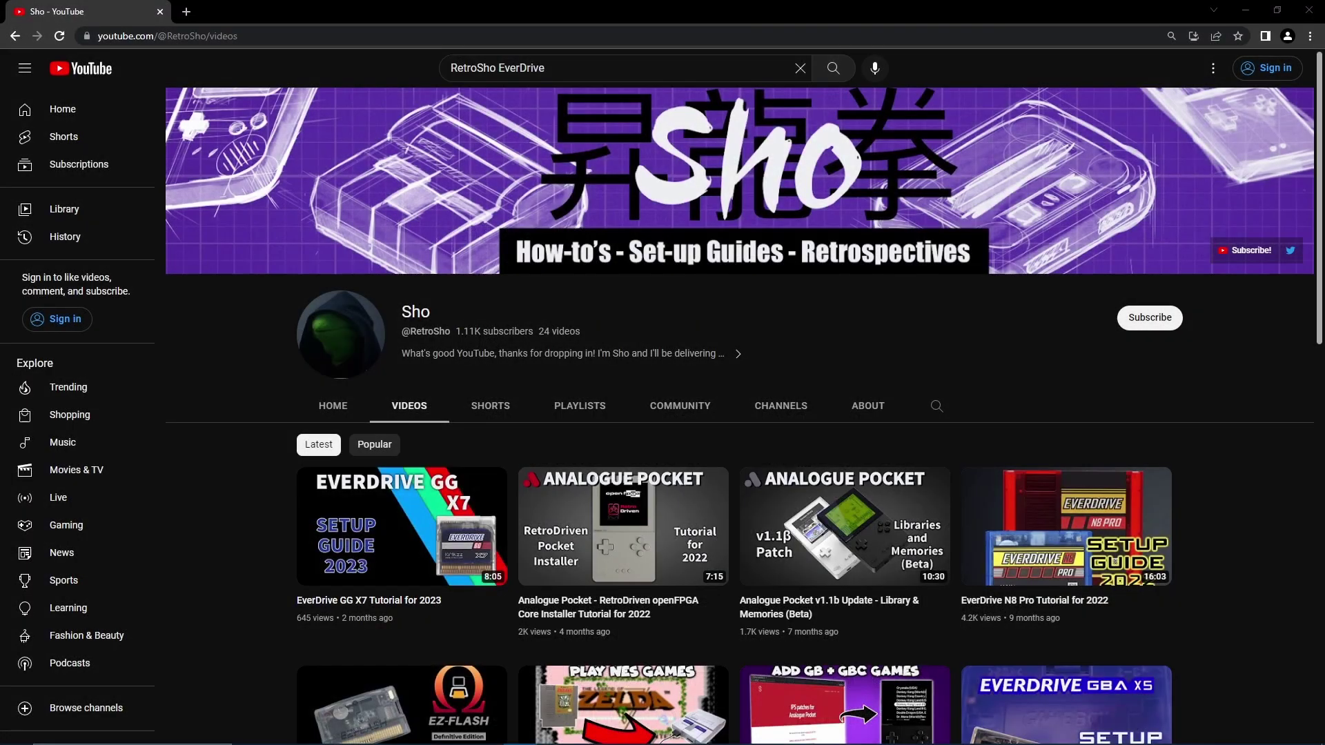
{"action": "mouse_move", "coordinate": [844, 525]}
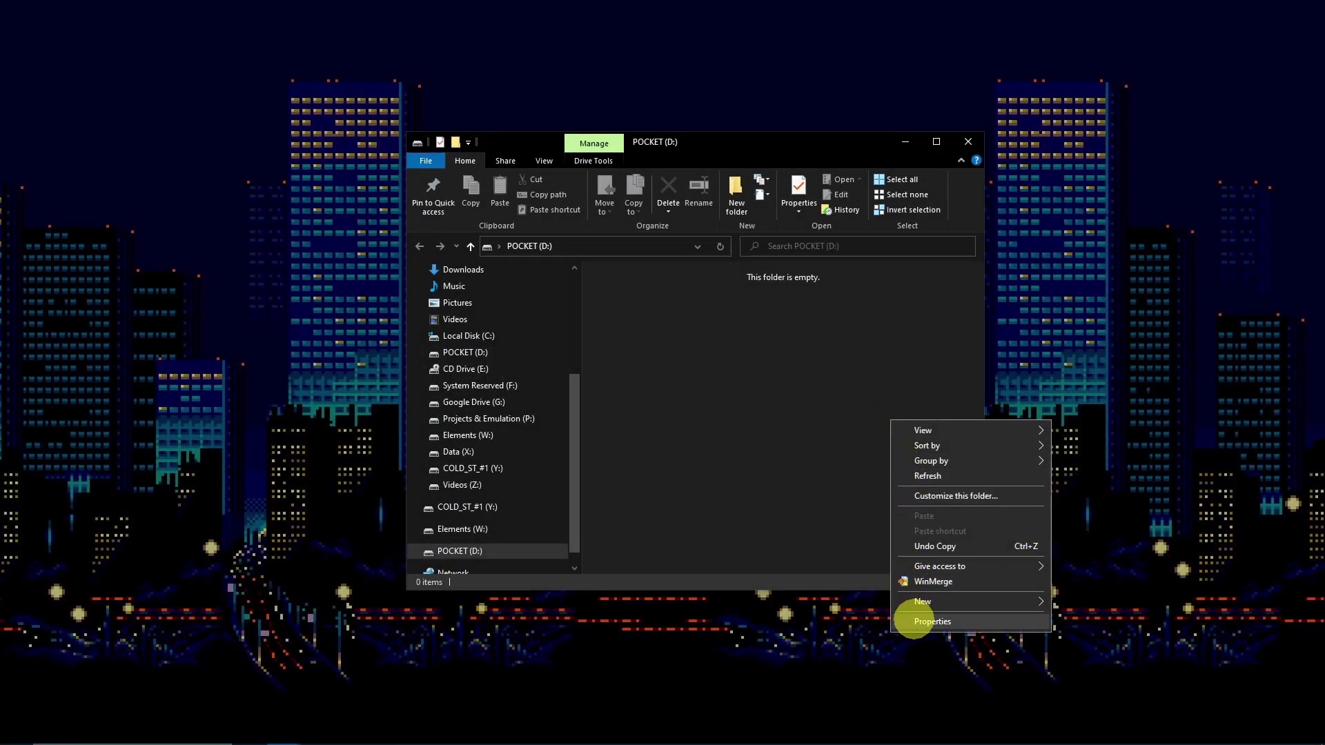
- Show the properties of the empty POCKET (D:) drive, a 238 GB exFAT card
{"action": "left_click", "coordinate": [931, 621]}
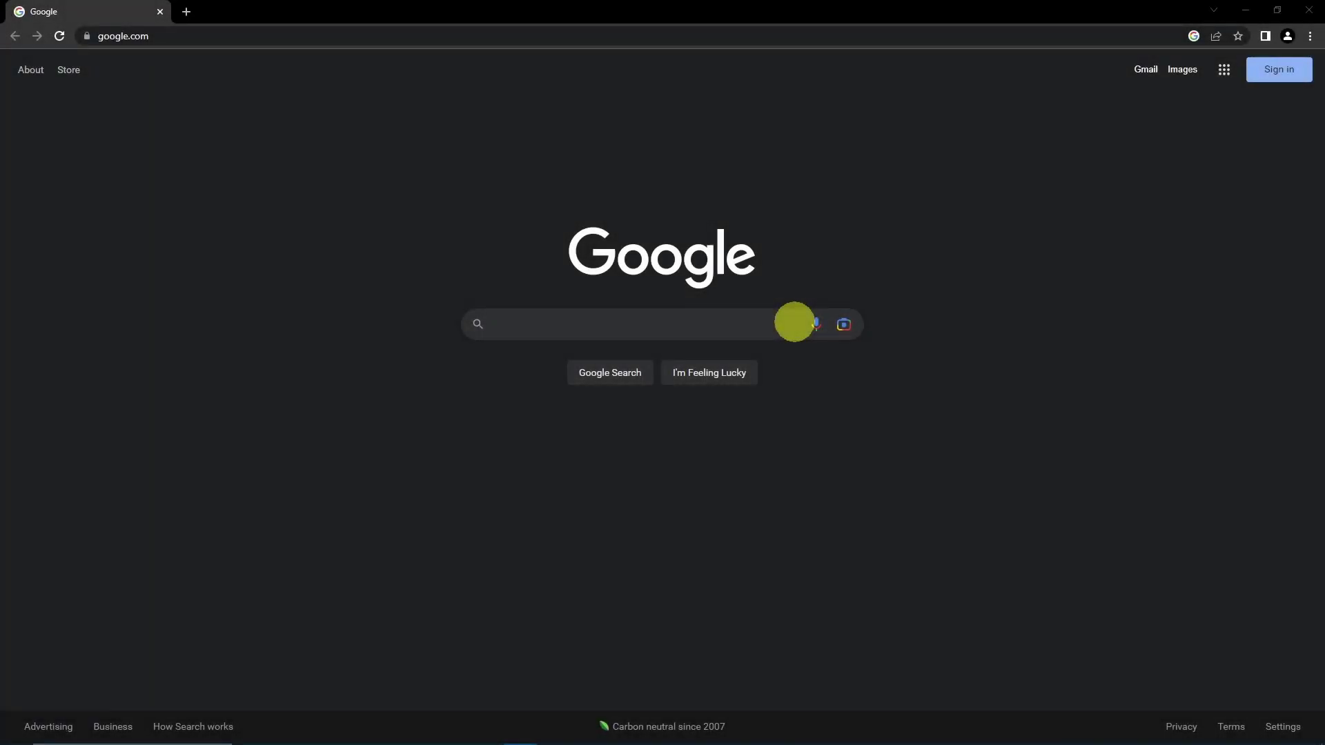
- Search Google for 'Pocket Sync' and go to its GitHub repository
{"action": "left_click", "coordinate": [794, 321]}
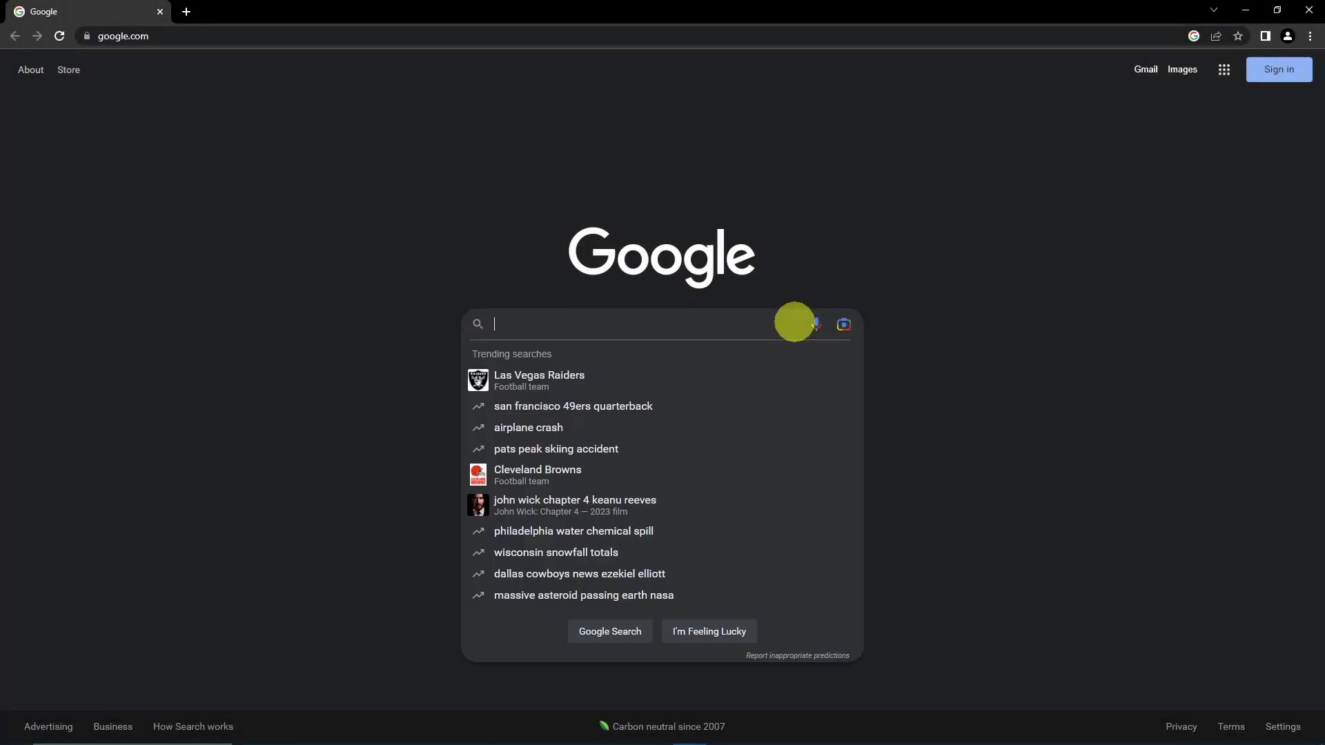
{"action": "type", "text": "Pocket"}
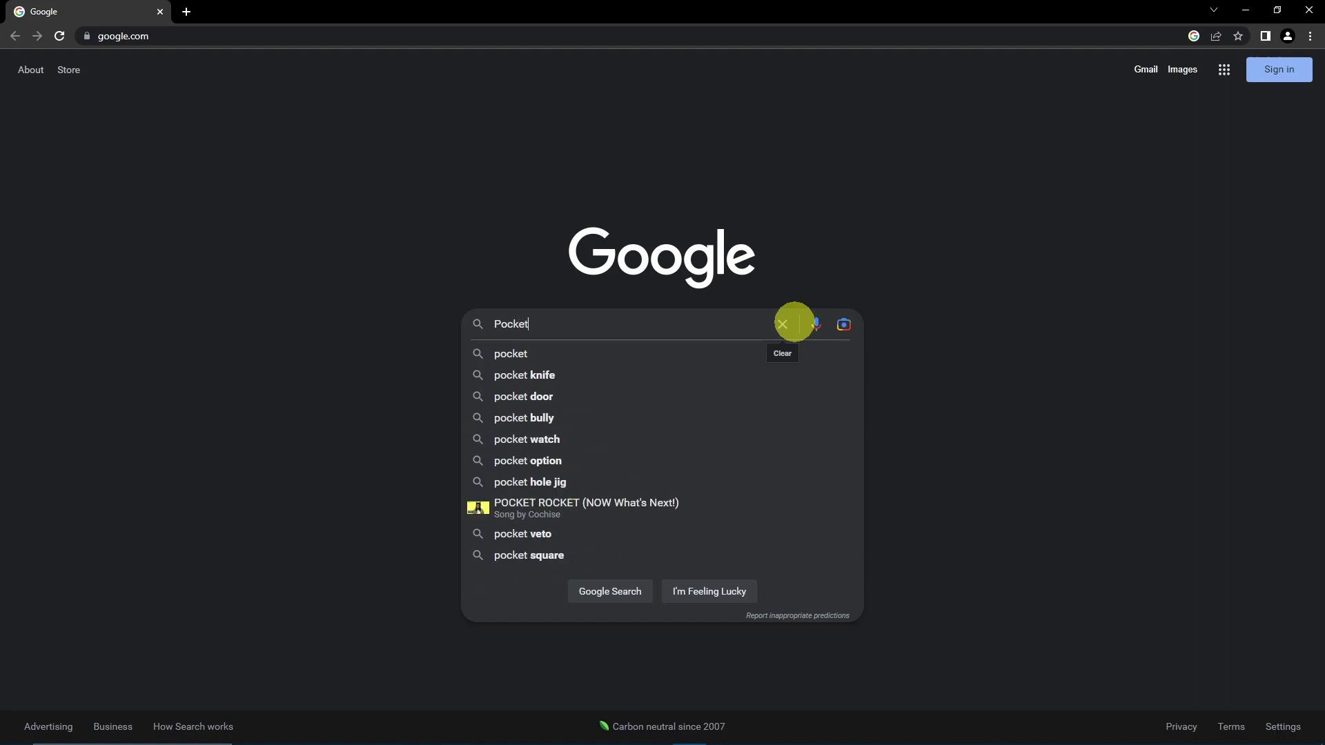
{"action": "type", "text": " Sync"}
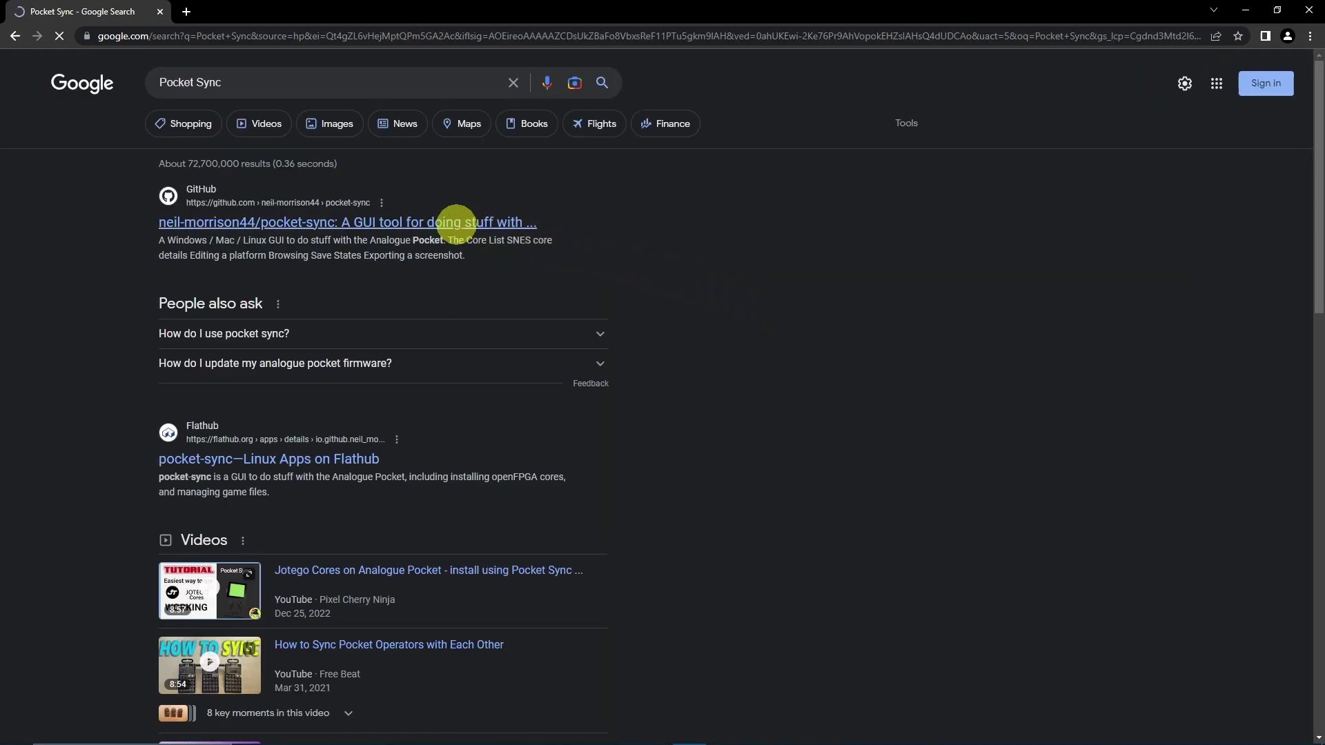
{"action": "left_click", "coordinate": [461, 222]}
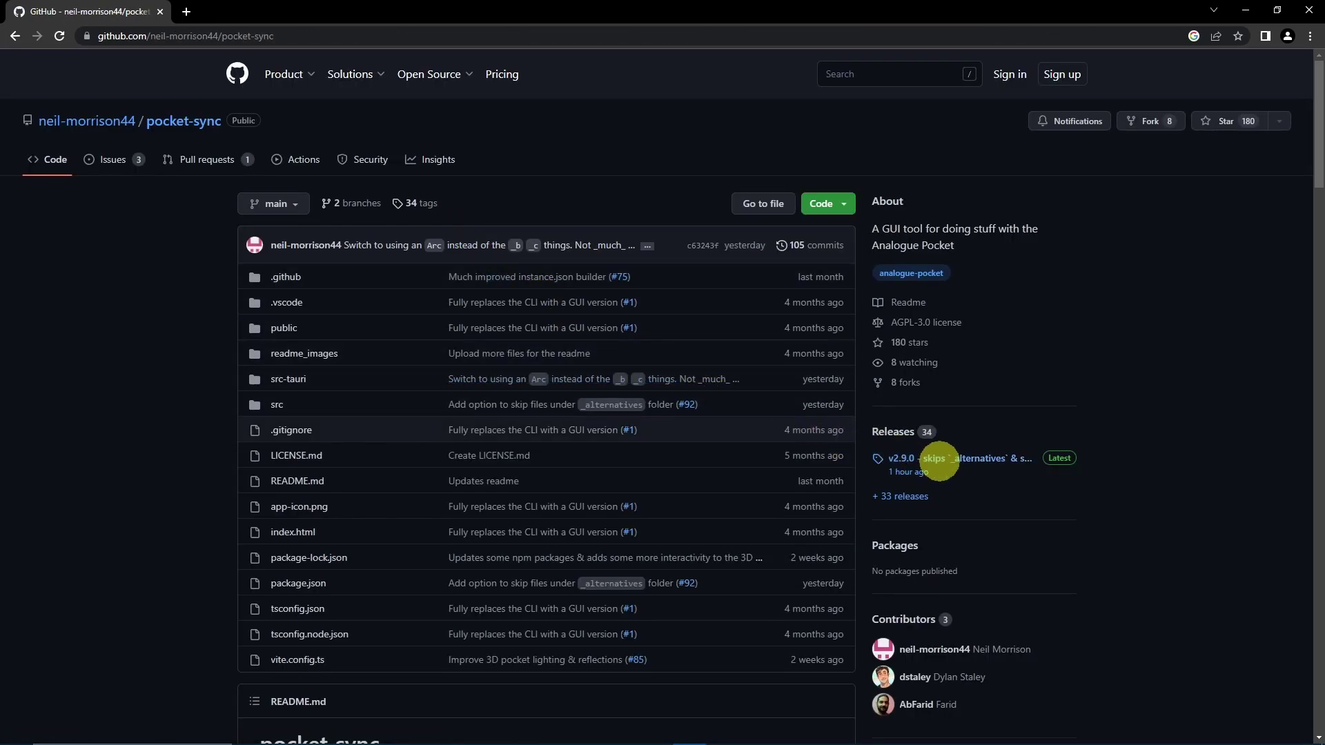
- Download Pocket.Sync_2.9.0_x64_en-US.msi from the v2.9.0 release assets
{"action": "left_click", "coordinate": [939, 461]}
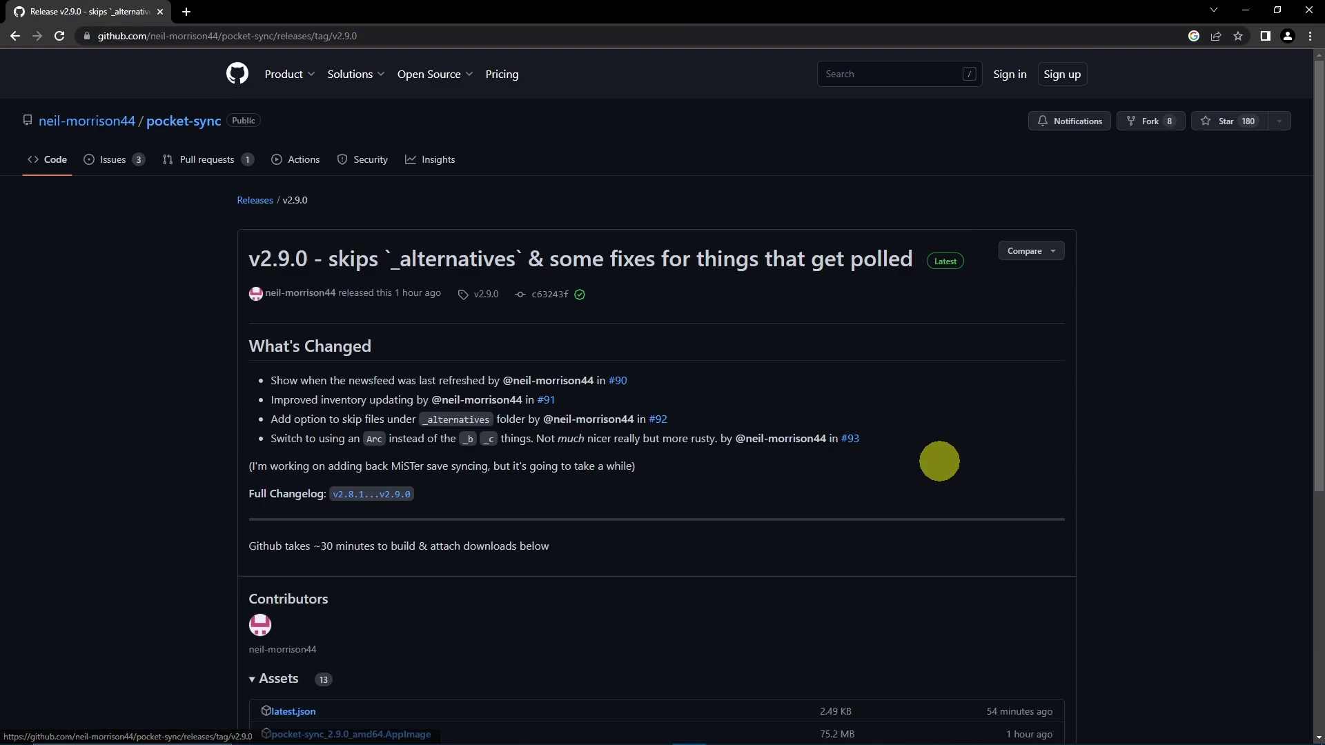
{"action": "scroll", "coordinate": [939, 461], "scroll_direction": "down", "scroll_amount": 5}
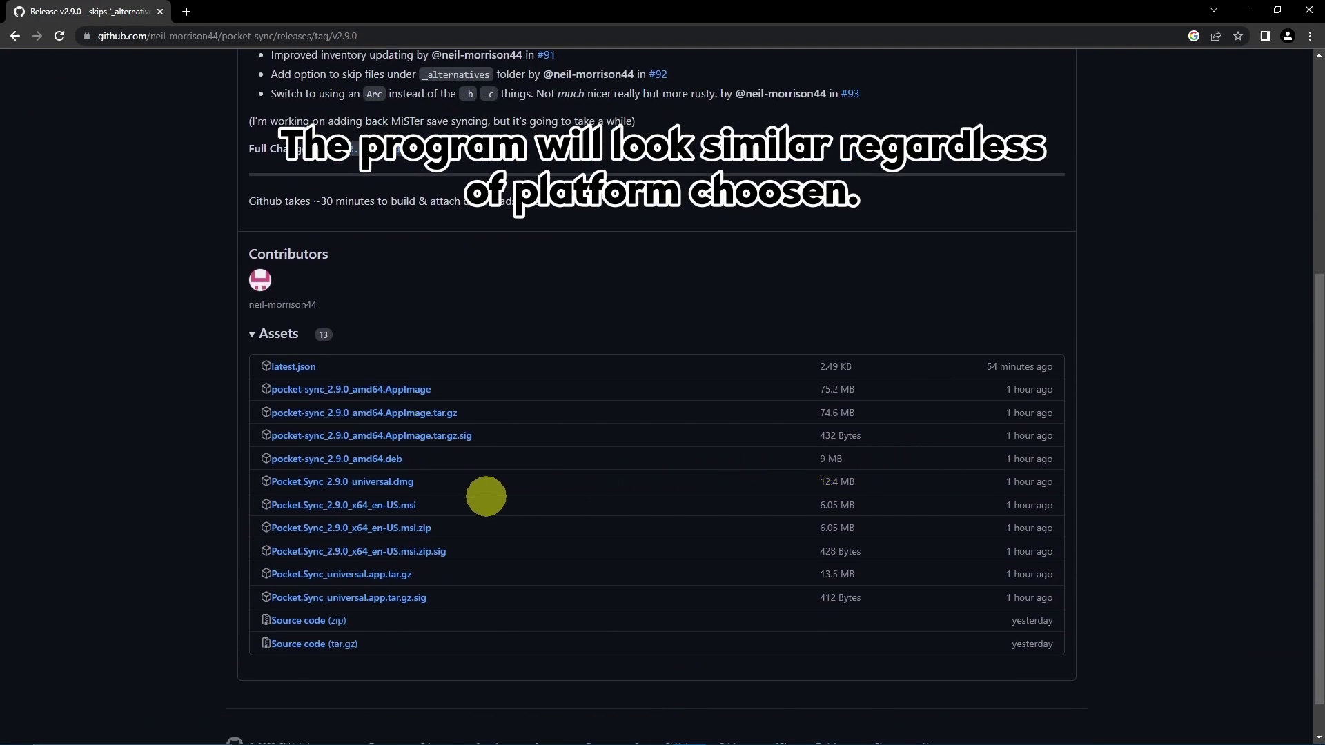
{"action": "left_click", "coordinate": [380, 504]}
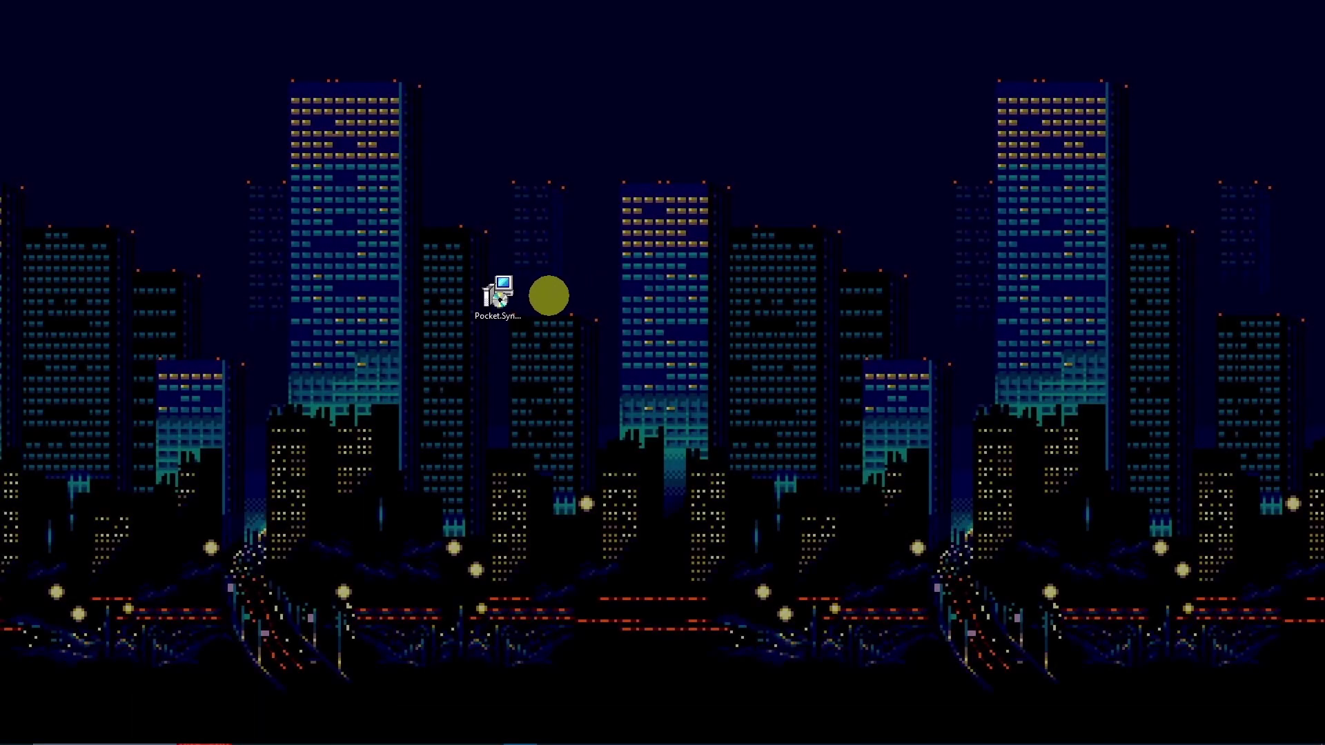
- Install Pocket Sync from the .msi into the default C:\Program Files\Pocket Sync\ folder, approving the UAC prompt
{"action": "double_click", "coordinate": [499, 296]}
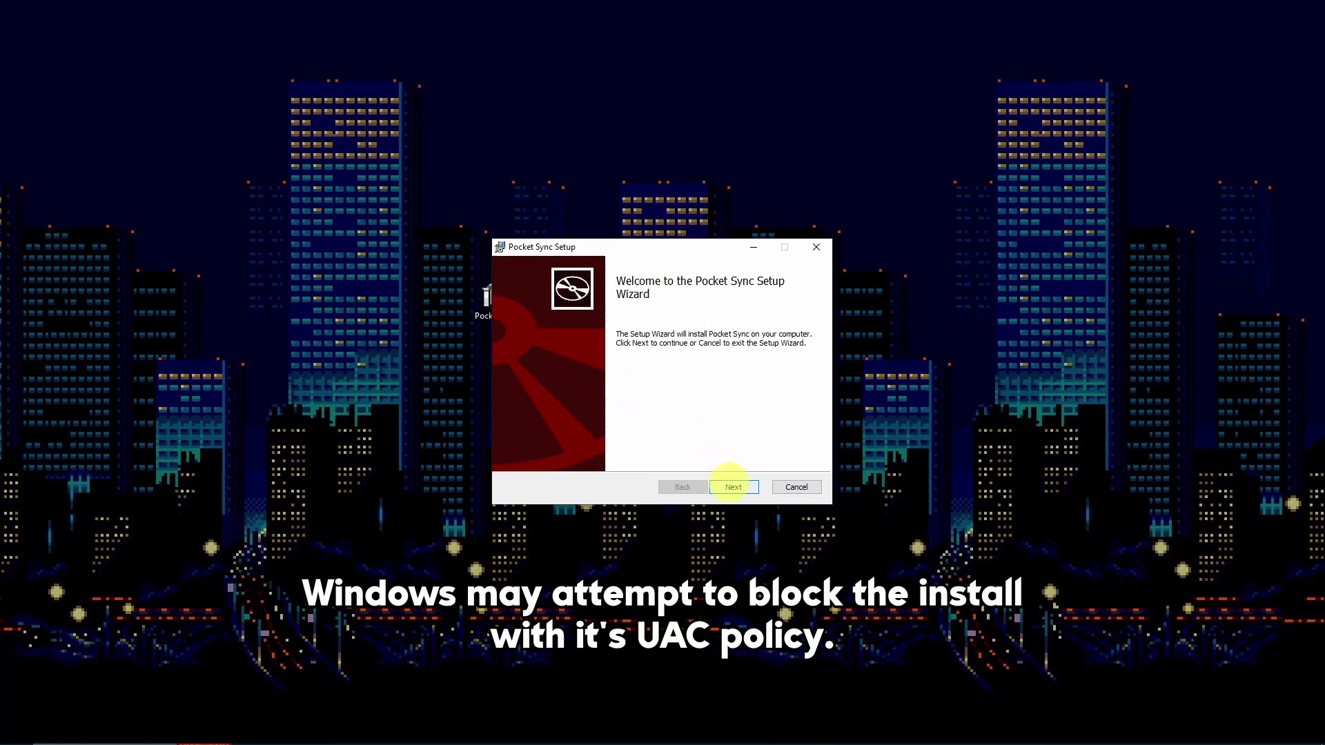
{"action": "left_click", "coordinate": [732, 486]}
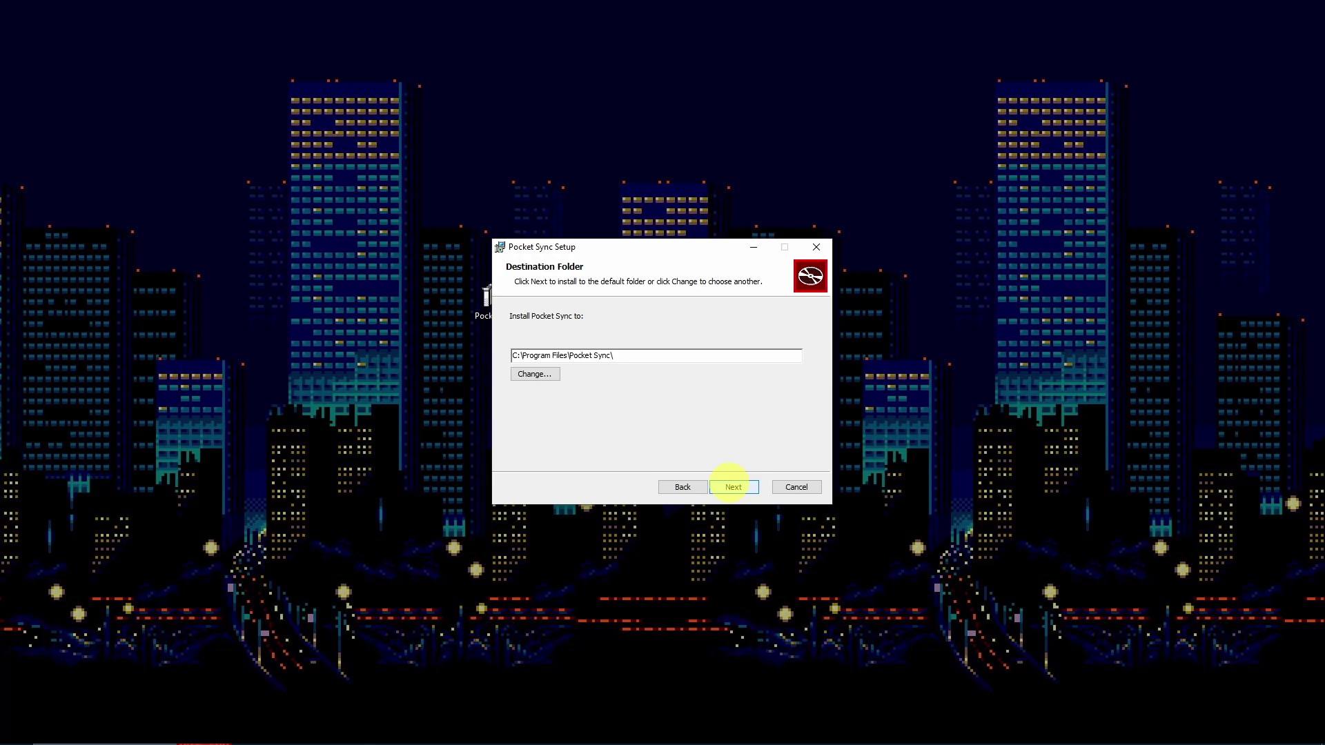
{"action": "left_click", "coordinate": [733, 487]}
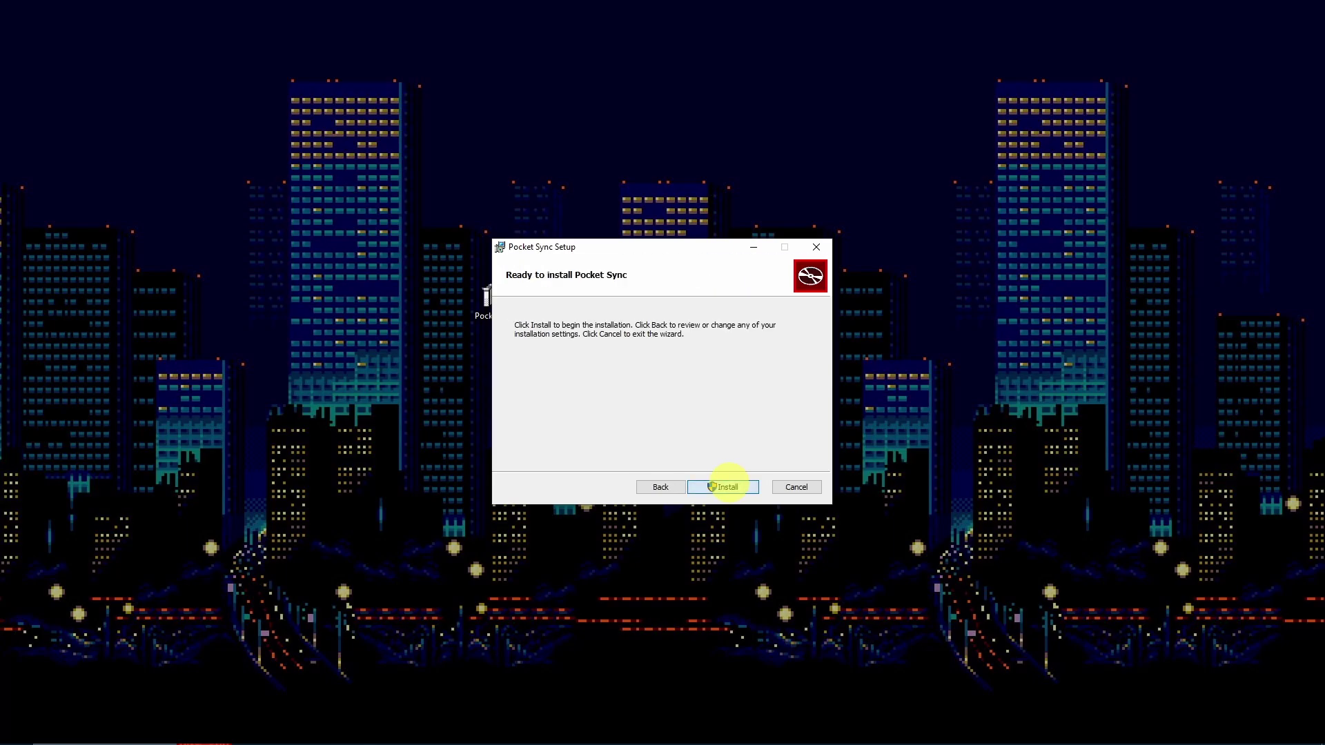
{"action": "left_click", "coordinate": [728, 487]}
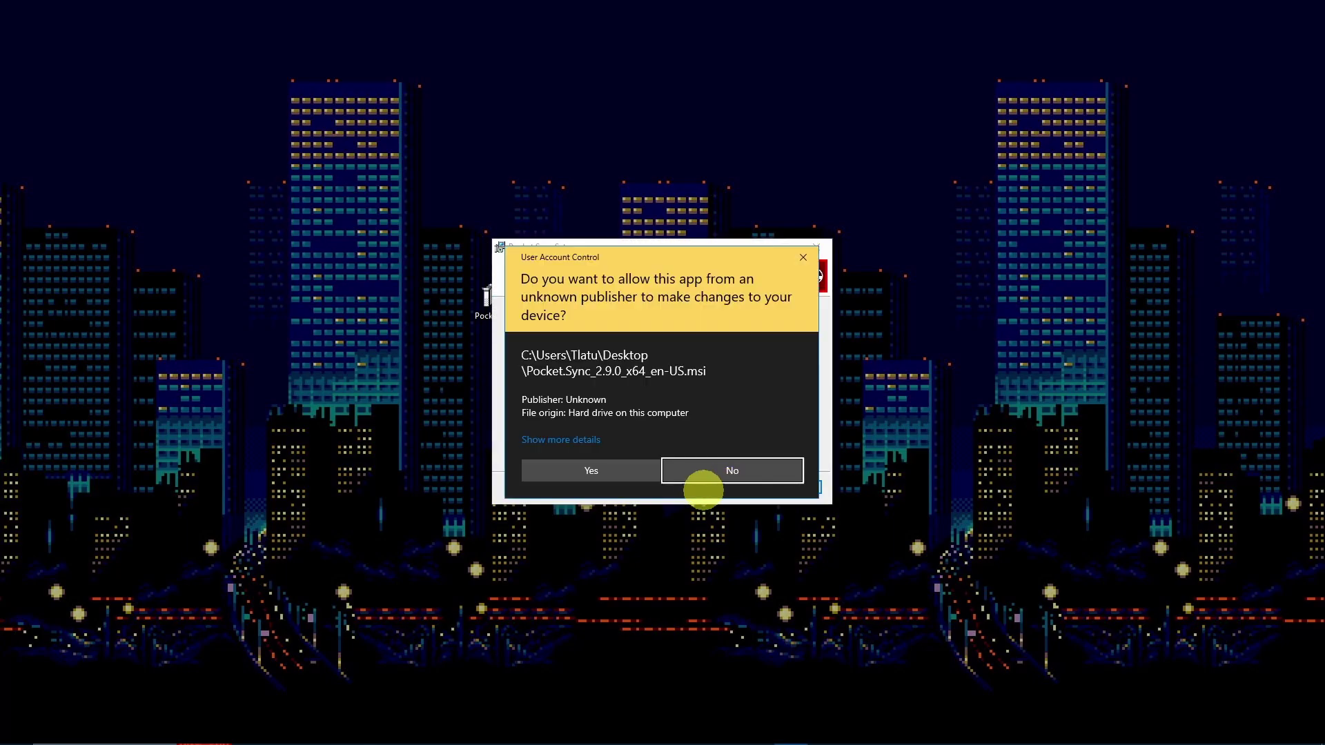
{"action": "left_click", "coordinate": [606, 477]}
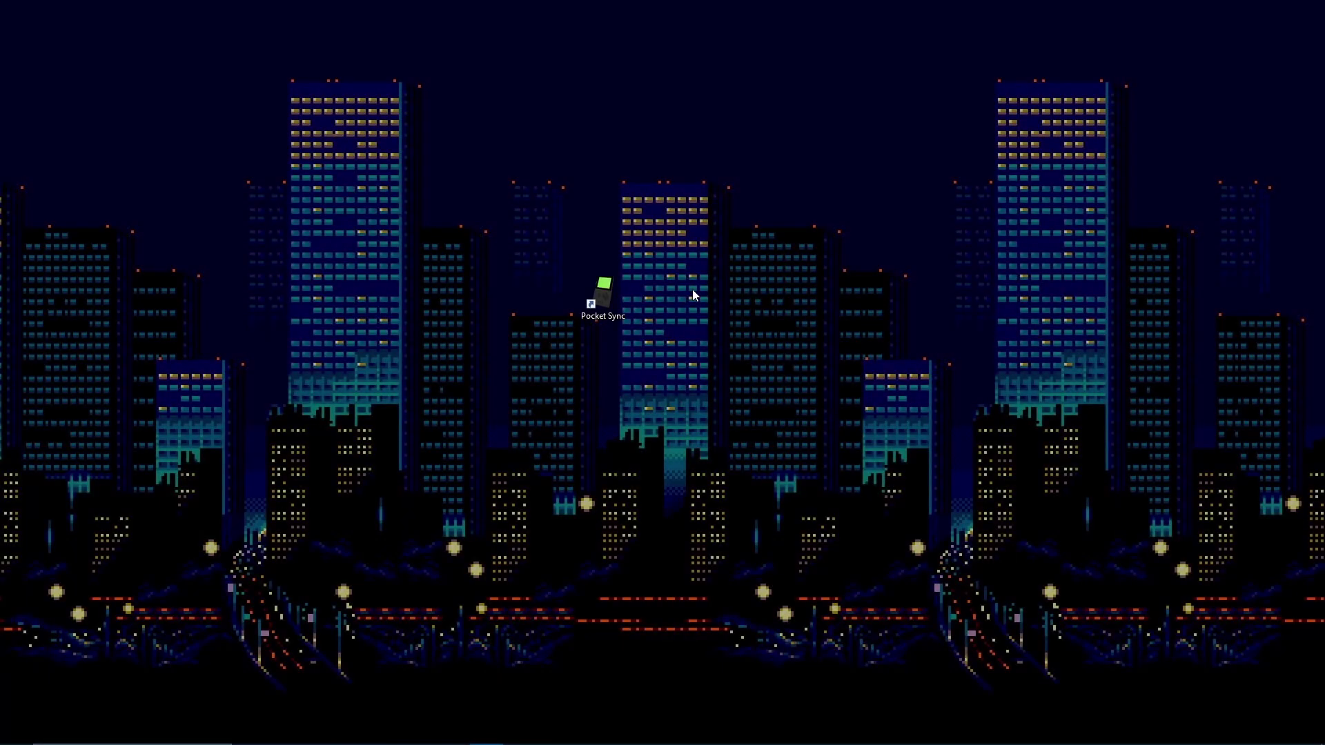
- Launch Pocket Sync and connect it to the POCKET (D:) drive
{"action": "double_click", "coordinate": [605, 300]}
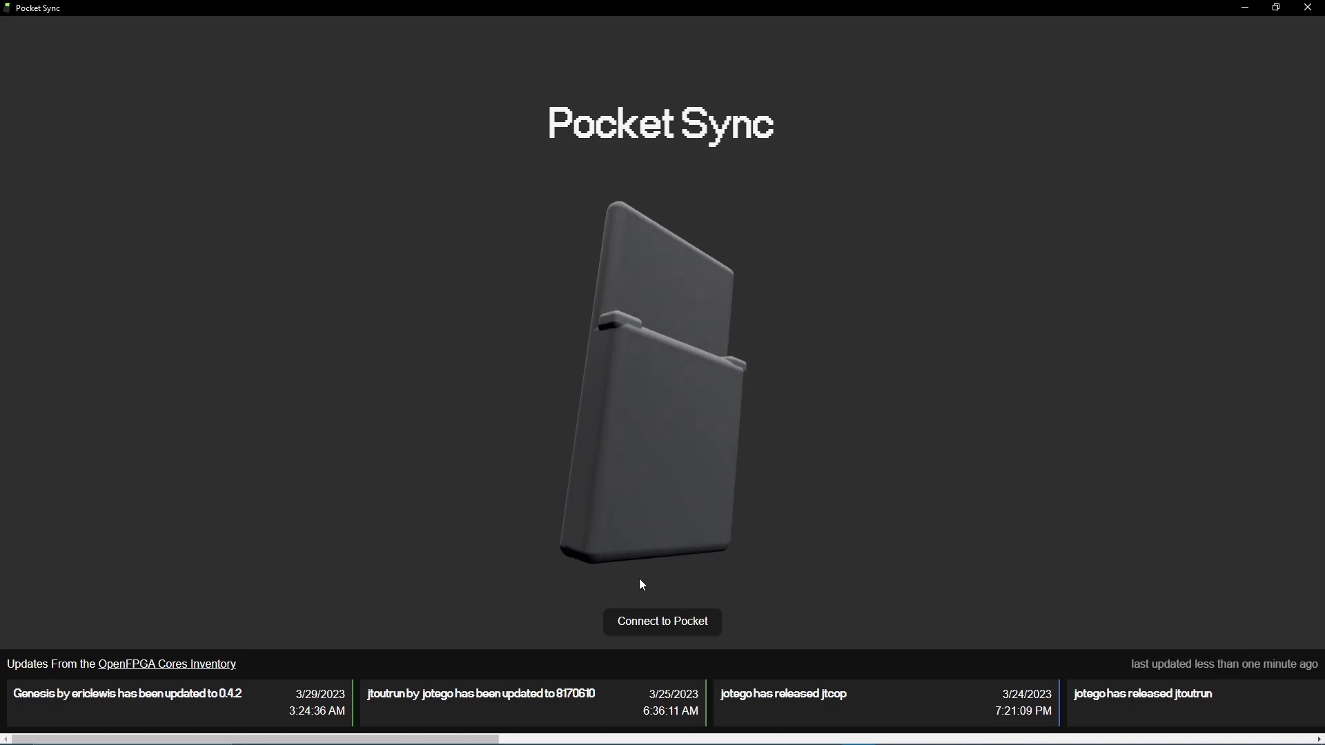
{"action": "left_click", "coordinate": [645, 625]}
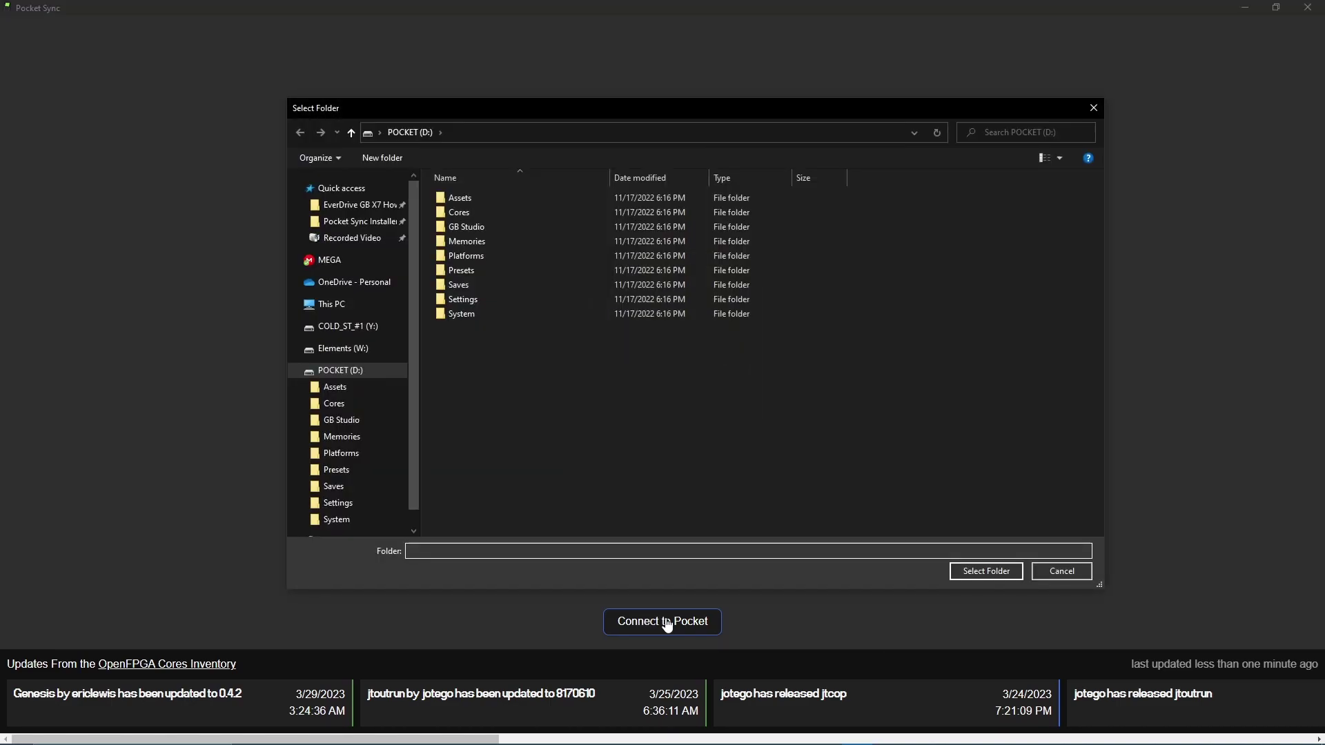
{"action": "left_click", "coordinate": [969, 565]}
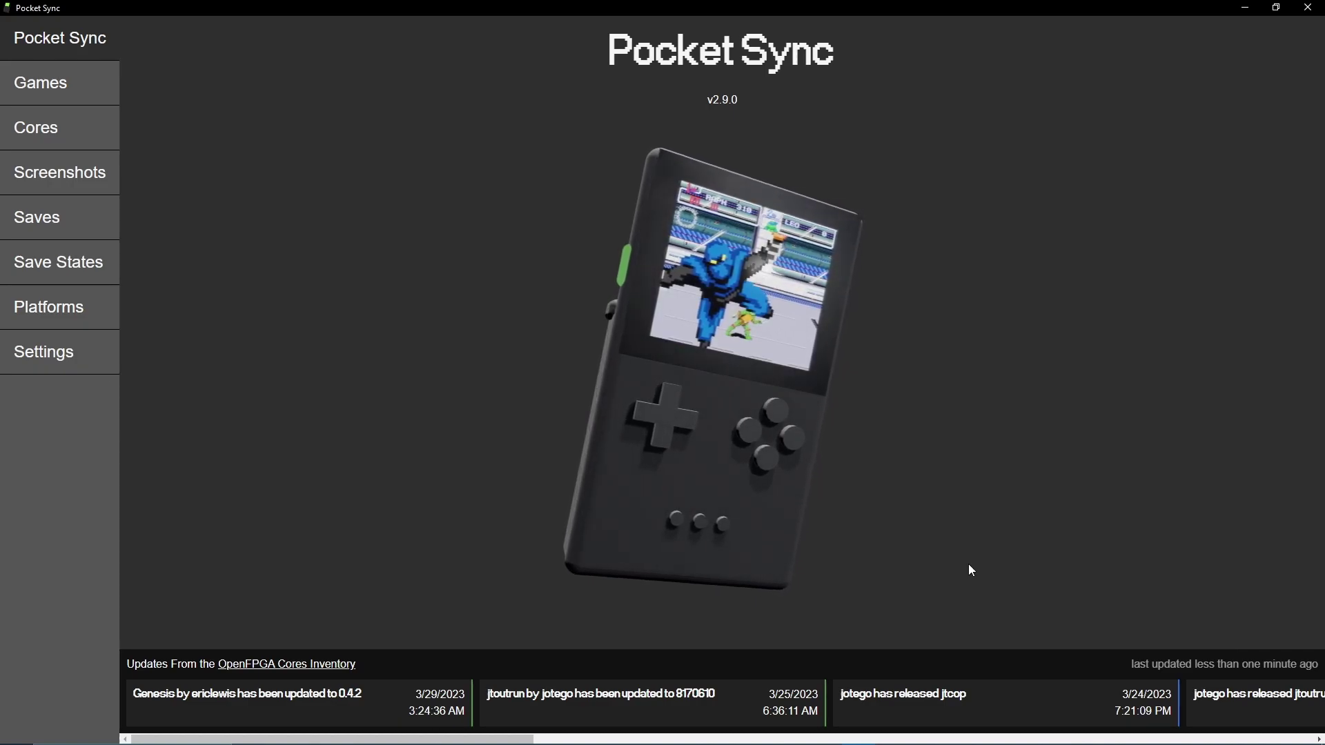
{"action": "left_click", "coordinate": [52, 360]}
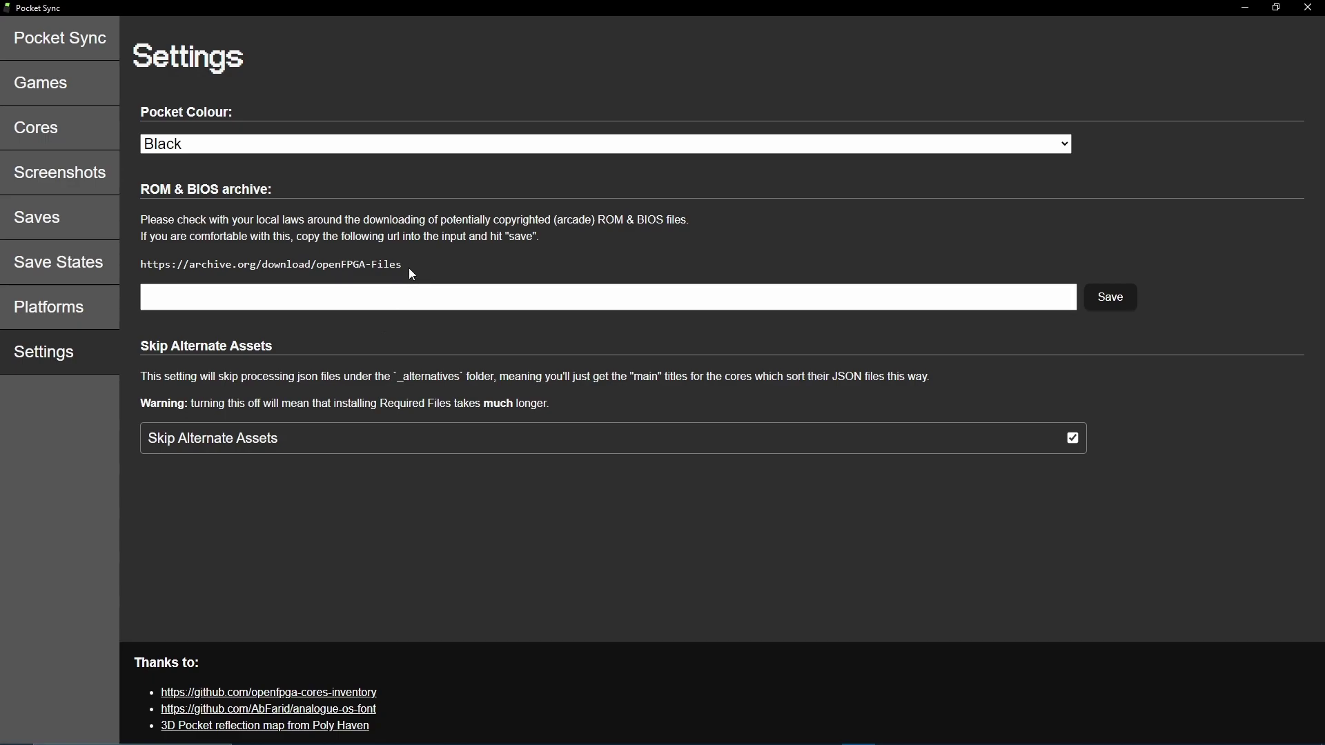
{"action": "left_click_drag", "start_coordinate": [408, 267], "coordinate": [140, 265]}
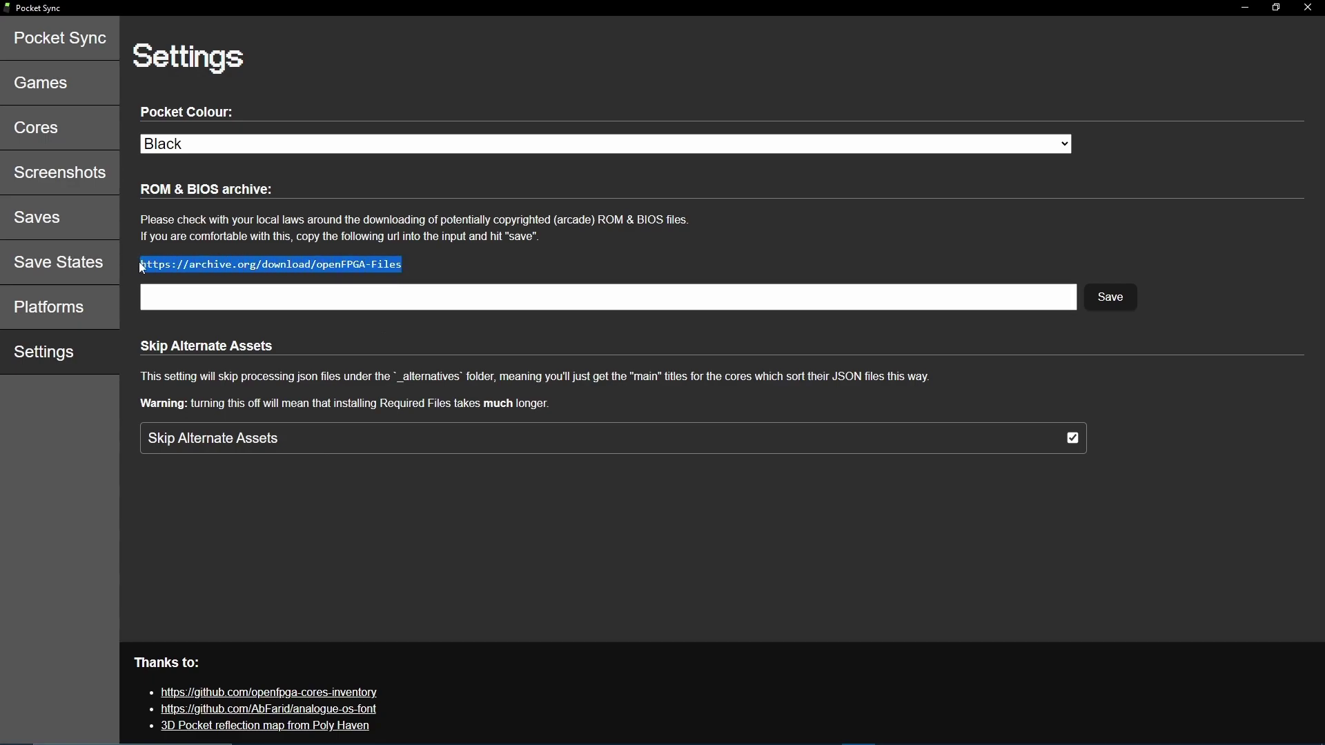
{"action": "right_click", "coordinate": [153, 265]}
{"action": "left_click", "coordinate": [166, 278]}
{"action": "left_click", "coordinate": [181, 298]}
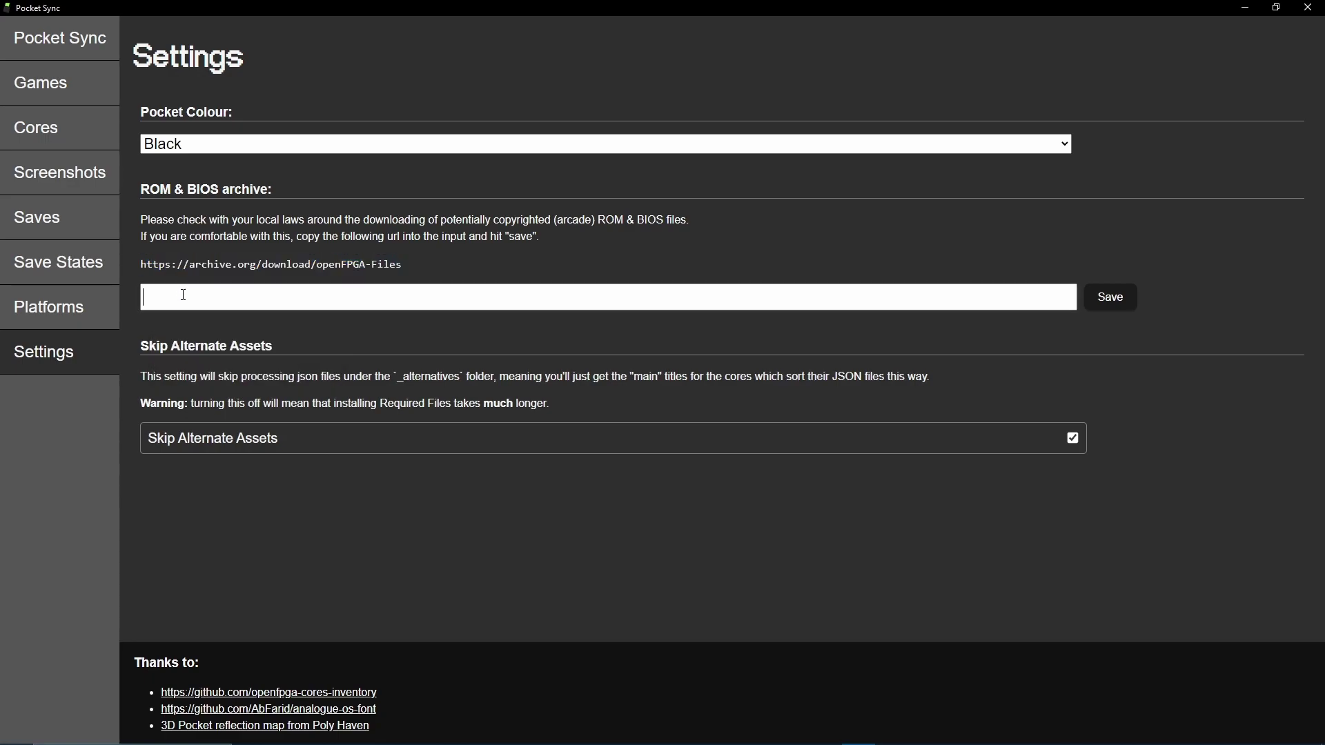
{"action": "right_click", "coordinate": [183, 297]}
{"action": "left_click", "coordinate": [219, 424]}
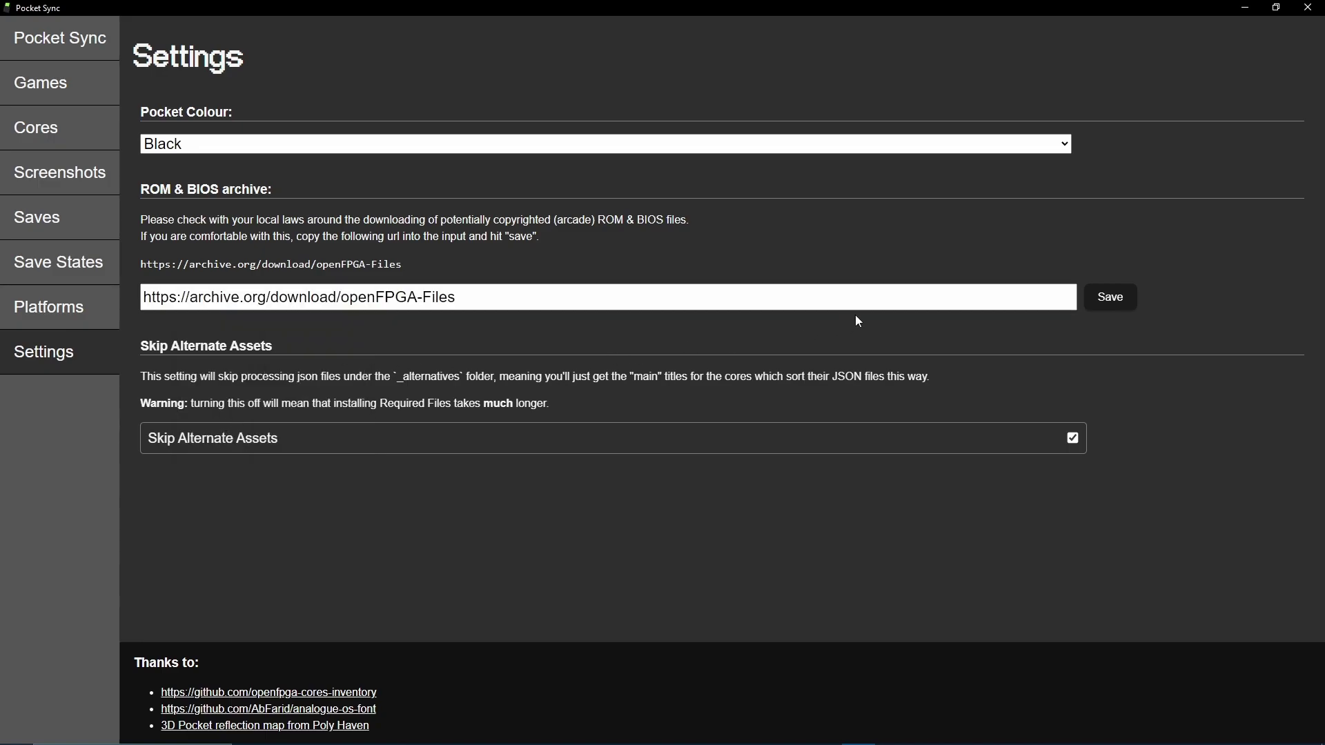
{"action": "left_click", "coordinate": [1109, 303]}
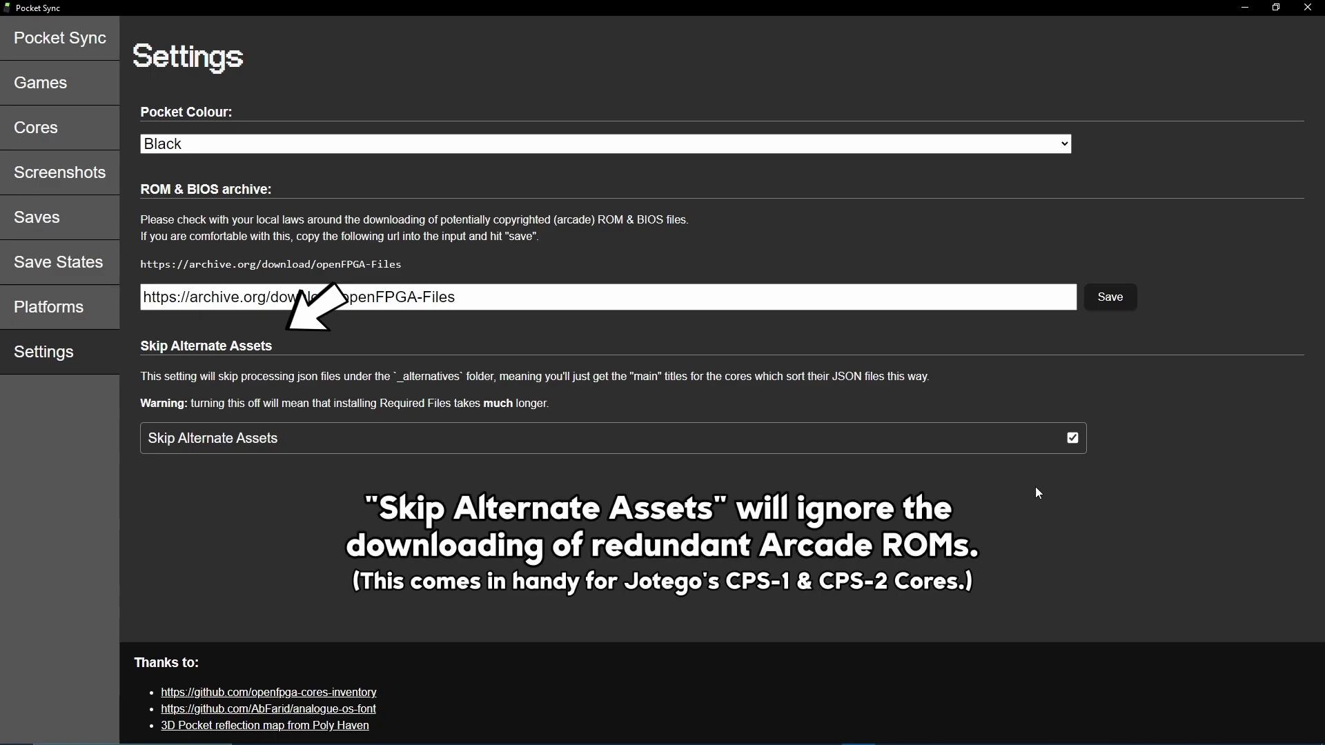
{"action": "left_click", "coordinate": [1072, 440]}
{"action": "left_click", "coordinate": [1073, 440]}
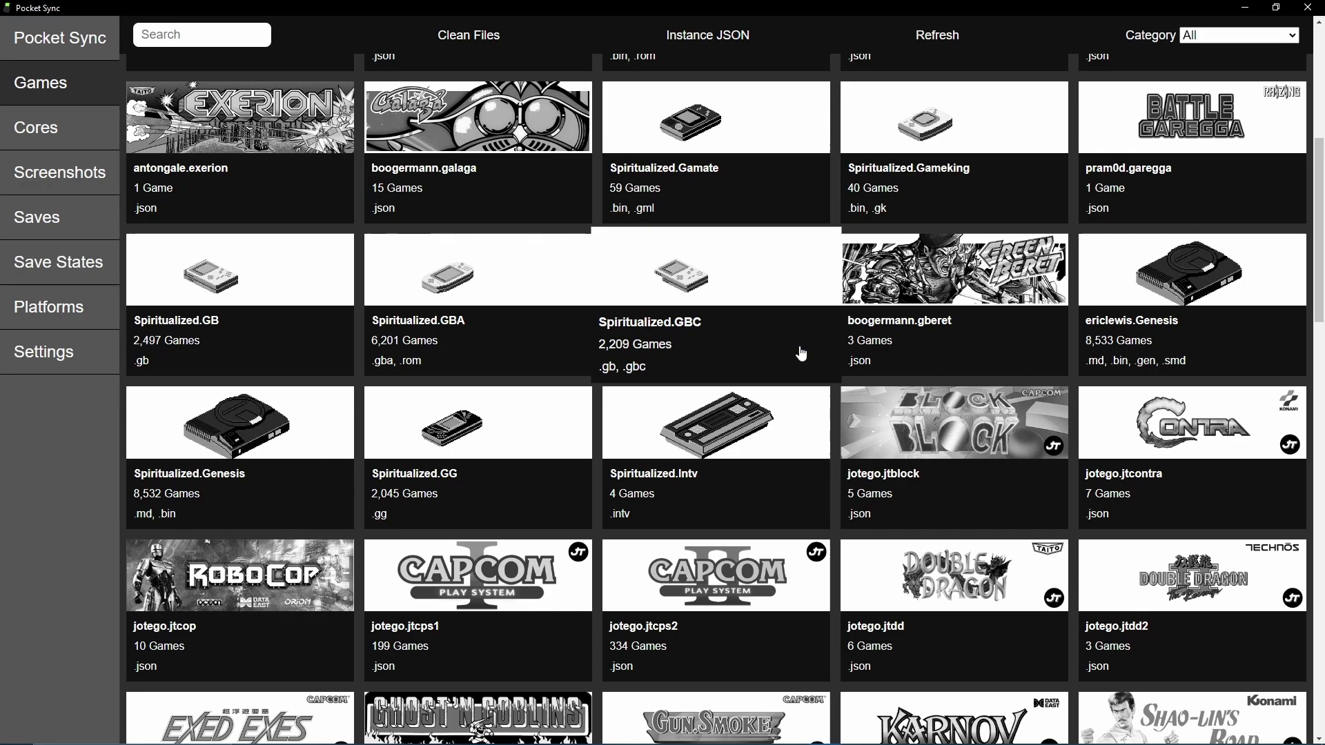
- View and close the Game Boy Color asset folder, then filter games by 'Sega' and clear it
{"action": "left_click", "coordinate": [799, 349]}
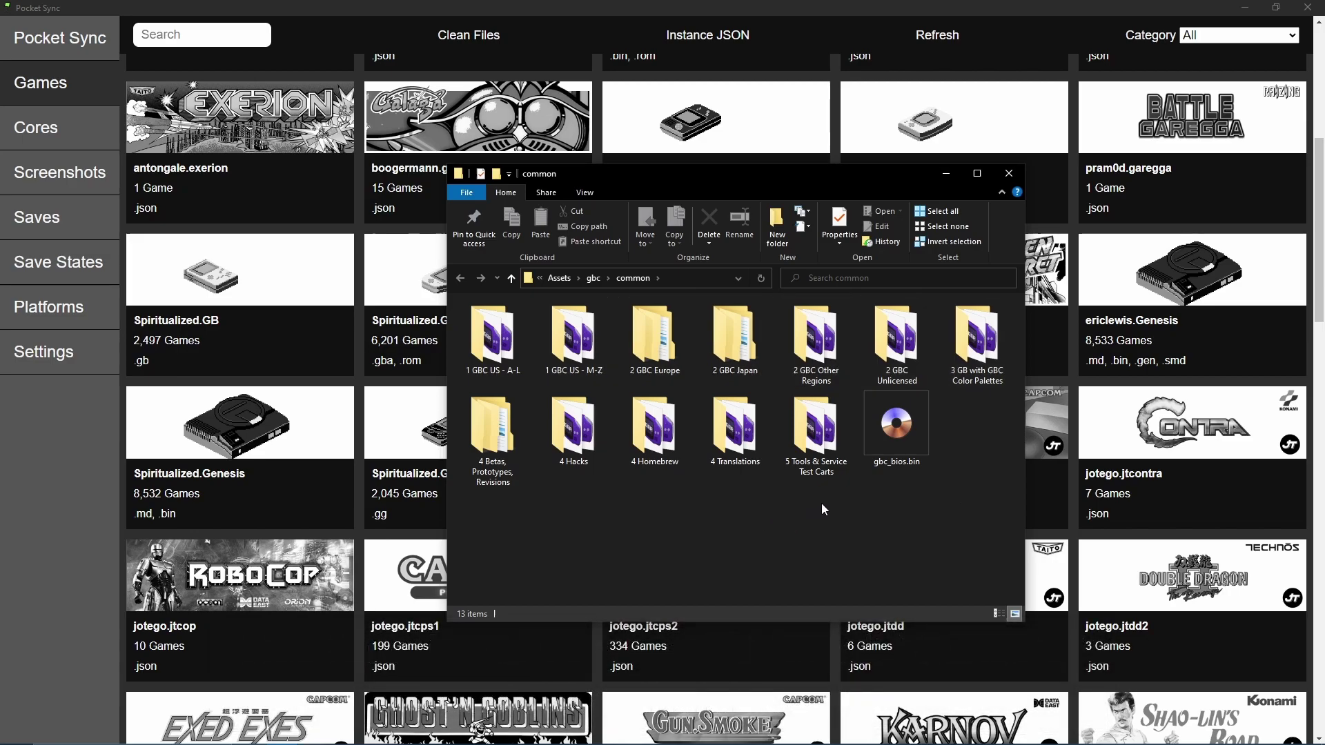
{"action": "left_click", "coordinate": [1012, 177]}
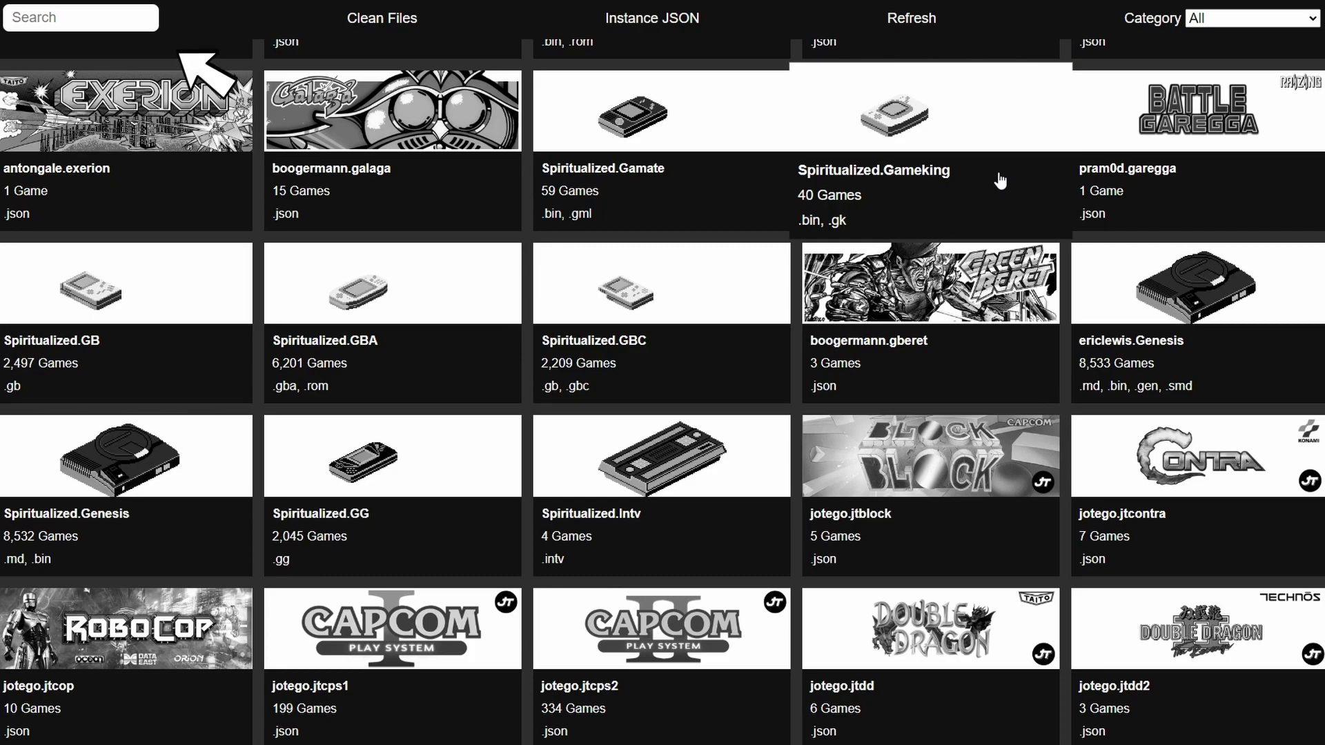
{"action": "left_click", "coordinate": [154, 25]}
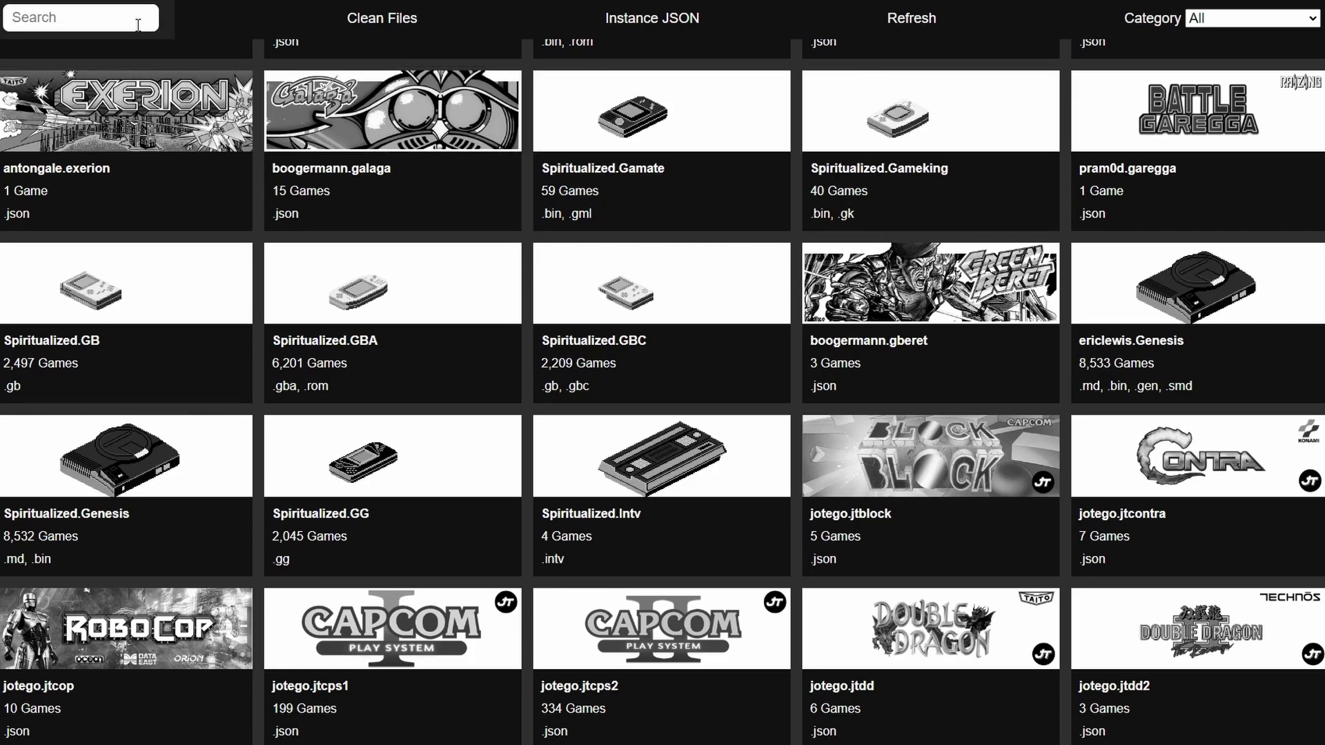
{"action": "type", "text": "Sega"}
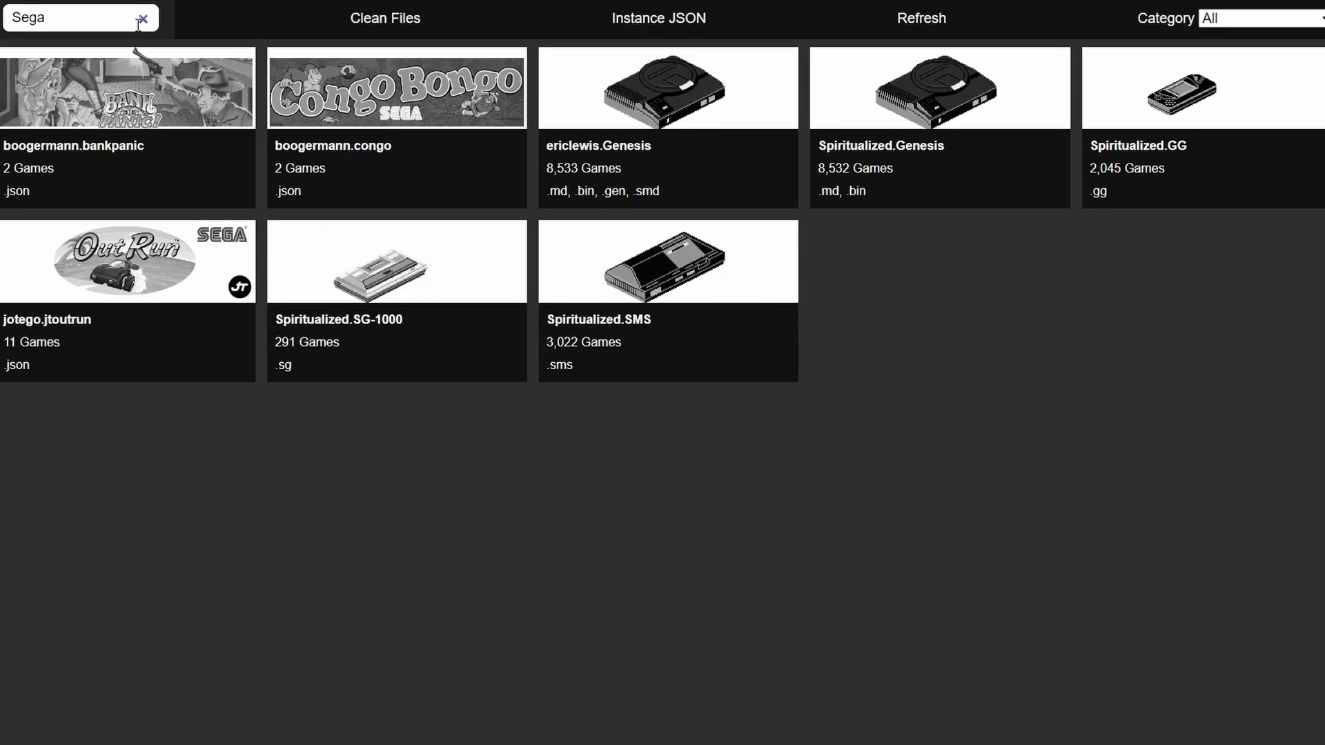
{"action": "key", "text": "BackSpace"}
{"action": "key", "text": "BackSpace"}
{"action": "key", "text": "BackSpace"}
{"action": "key", "text": "BackSpace"}
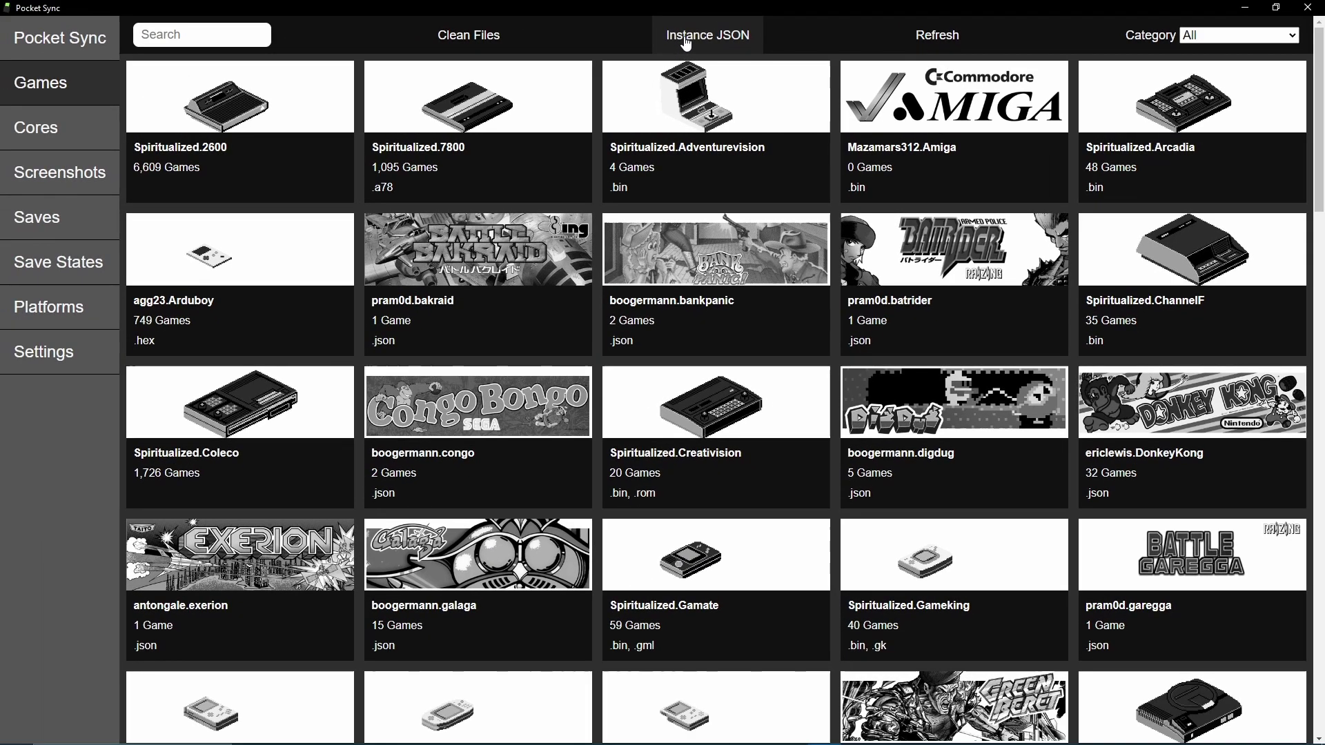
- Build instance JSON files for the PC Engine CD games into Assets/pcecd
{"action": "left_click", "coordinate": [685, 39]}
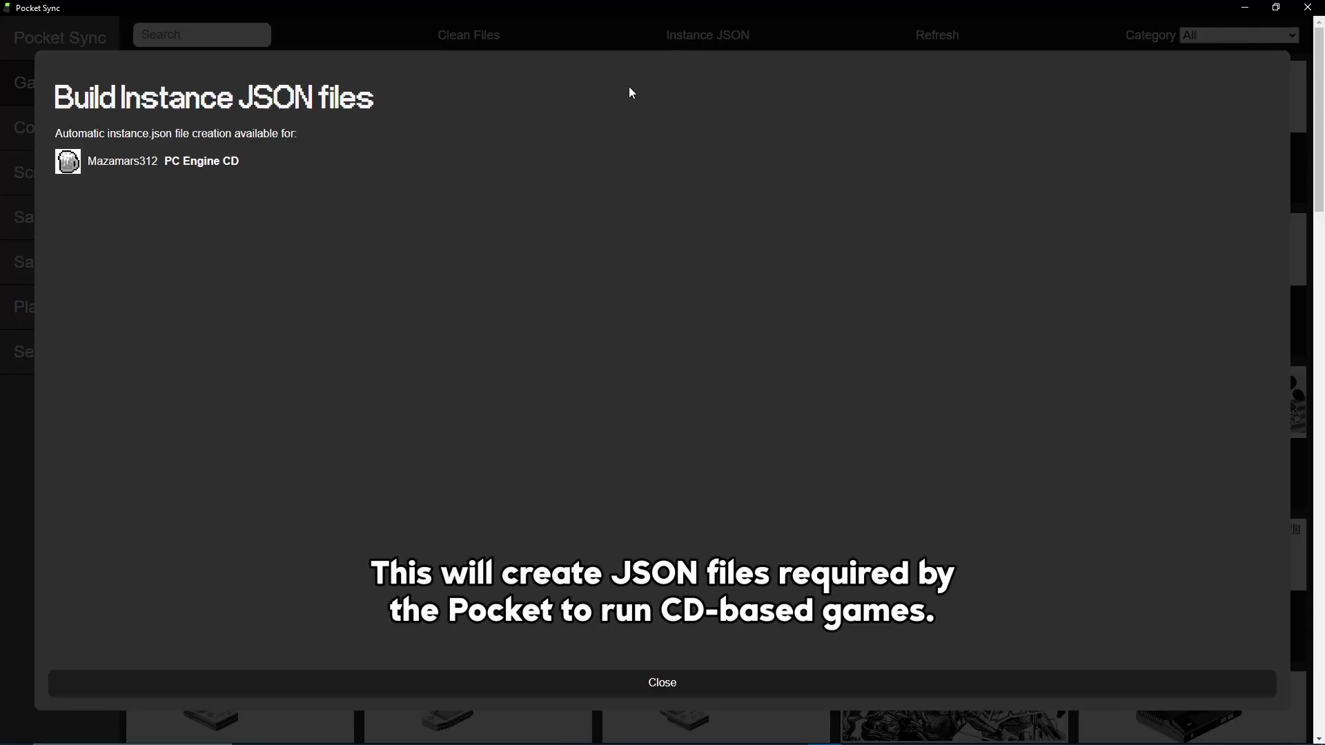
{"action": "left_click", "coordinate": [424, 169]}
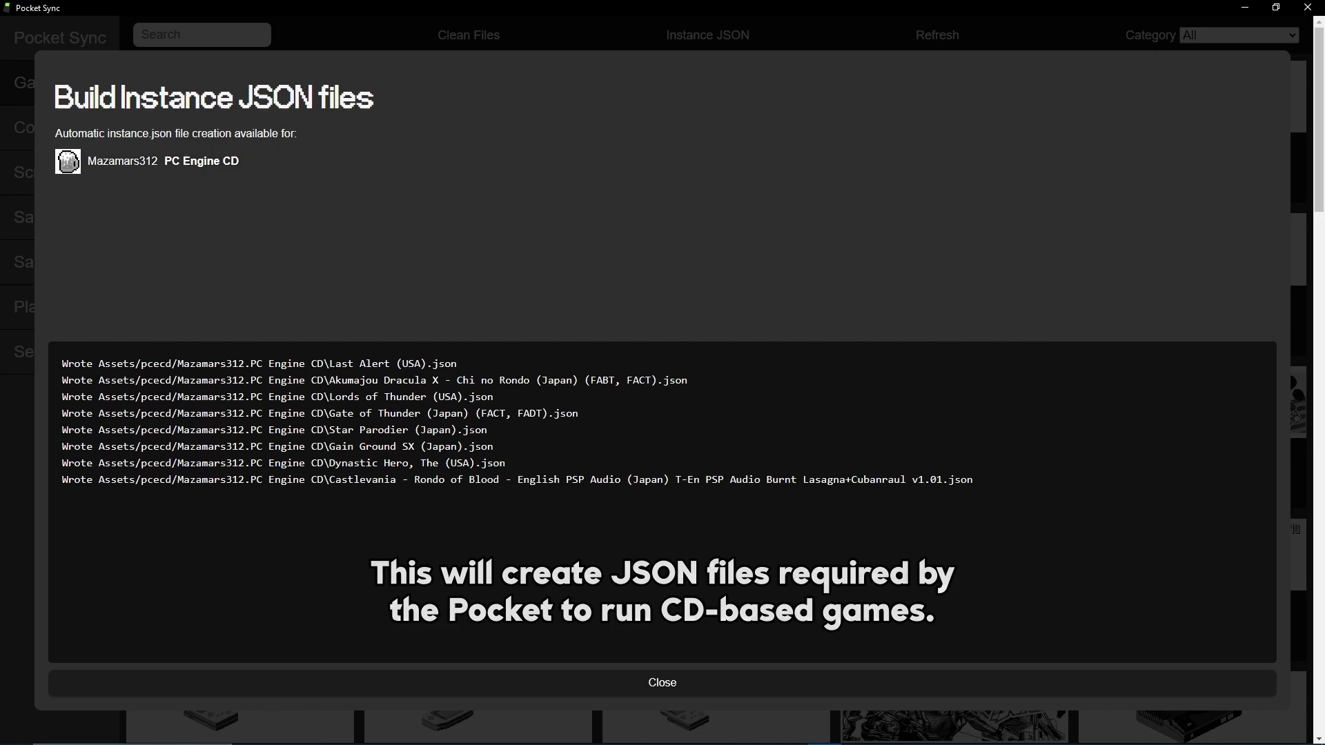
{"action": "left_click", "coordinate": [511, 682]}
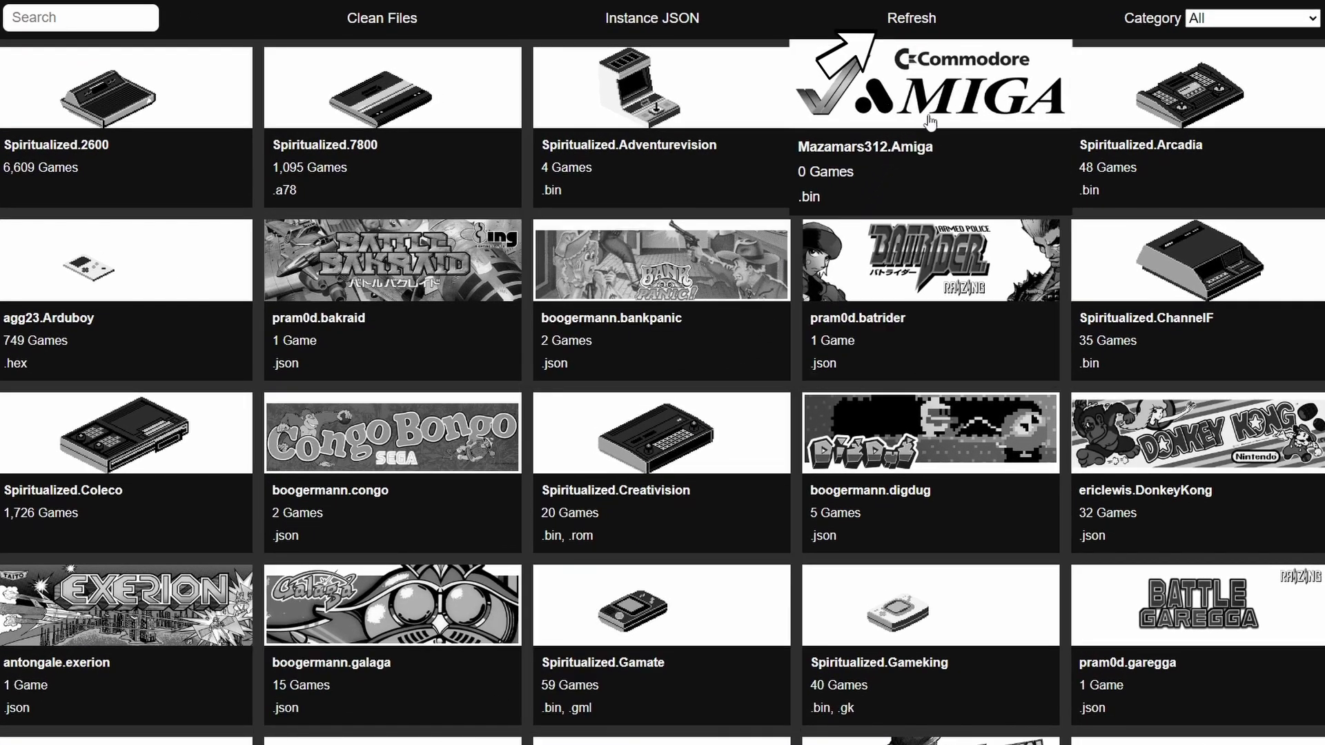
- Filter the list by Handheld, Arcade and Console in turn, then return to All
{"action": "left_click", "coordinate": [1190, 20]}
{"action": "left_click", "coordinate": [1214, 44]}
{"action": "left_click", "coordinate": [1242, 18]}
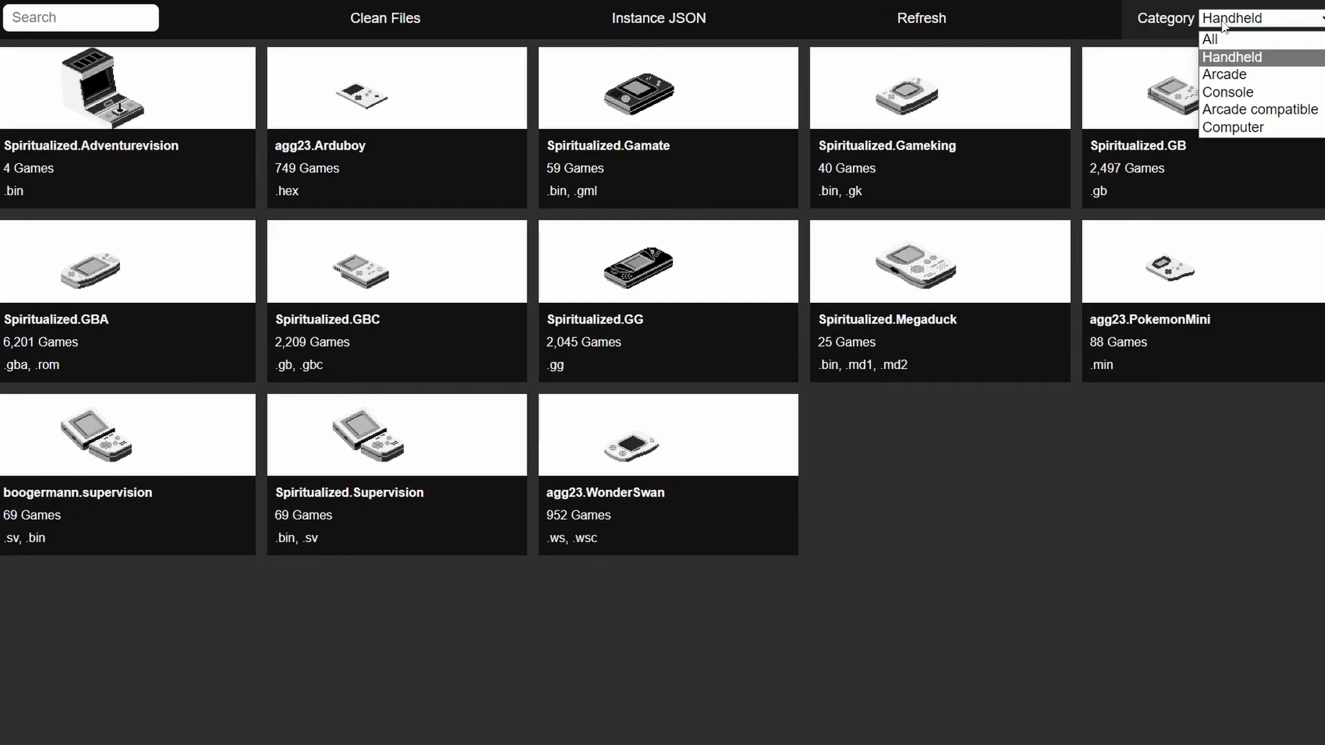
{"action": "left_click", "coordinate": [1217, 74]}
{"action": "left_click", "coordinate": [1232, 19]}
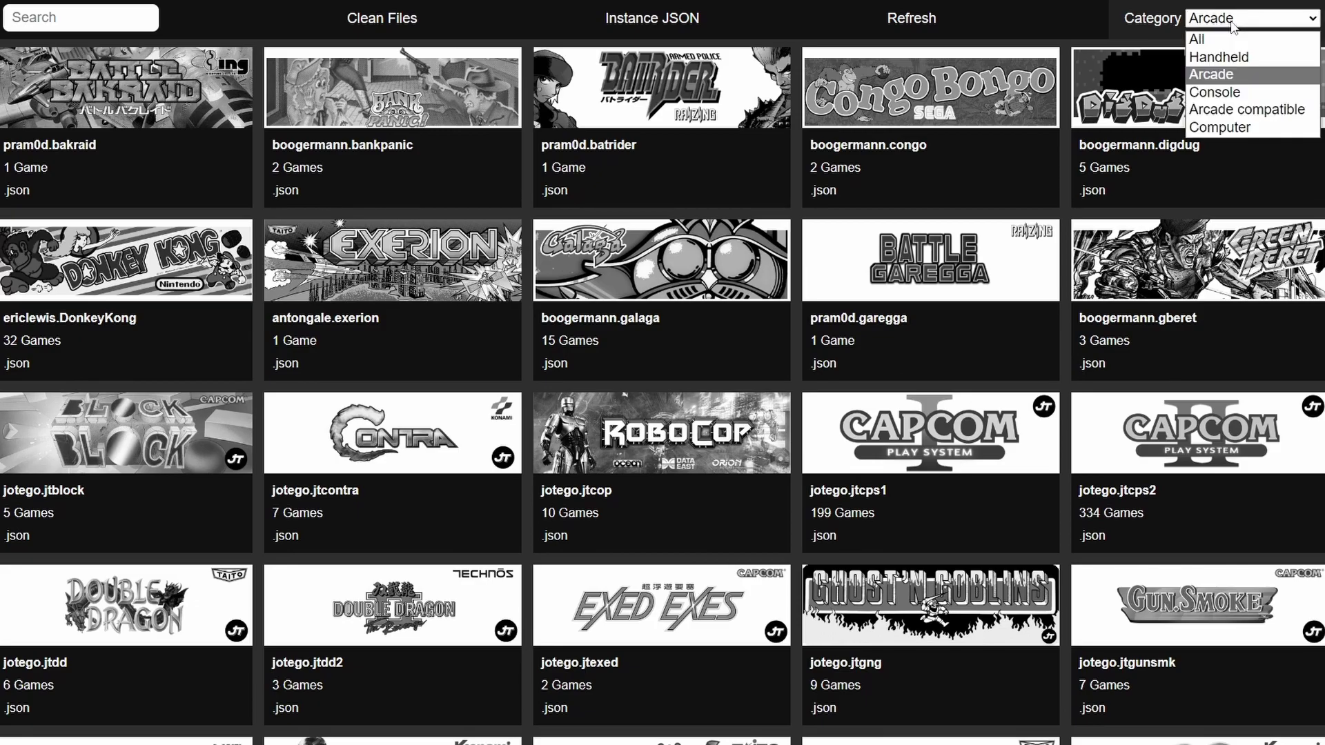
{"action": "left_click", "coordinate": [1228, 86]}
{"action": "left_click", "coordinate": [1235, 18]}
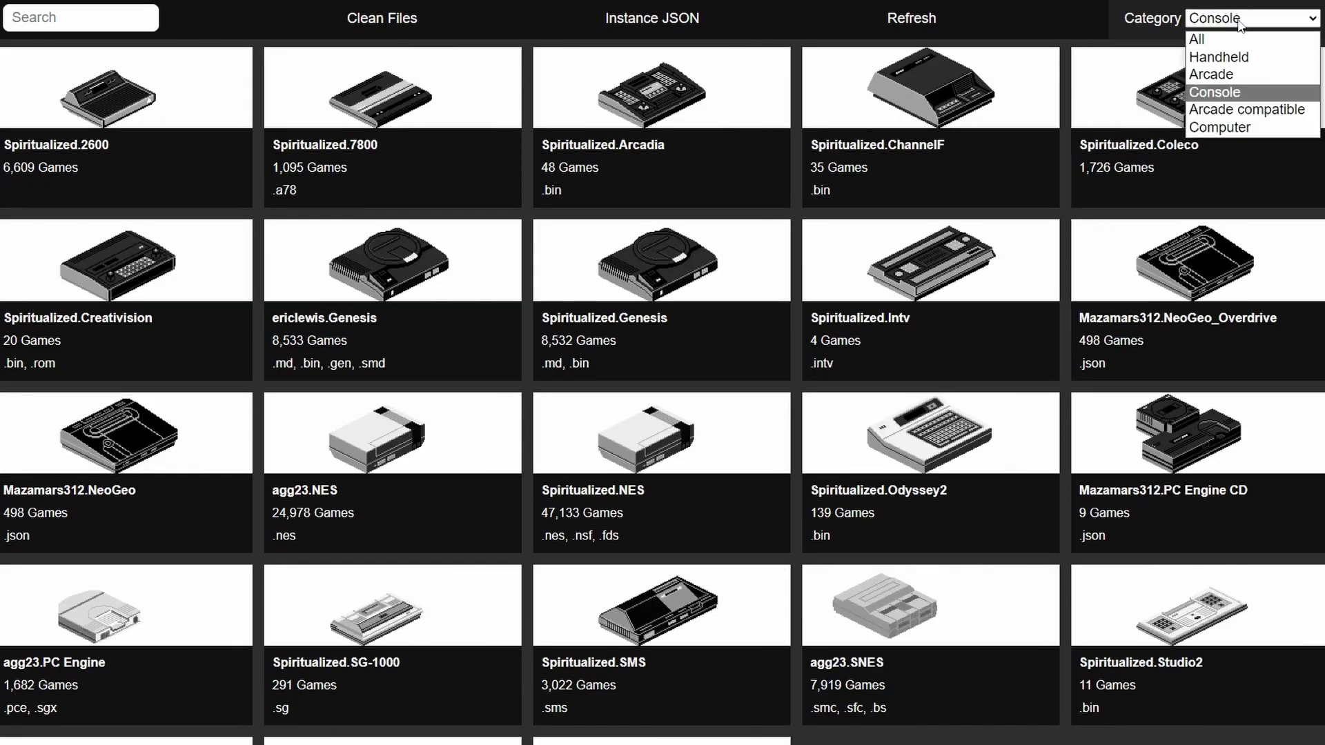
{"action": "left_click", "coordinate": [1224, 35]}
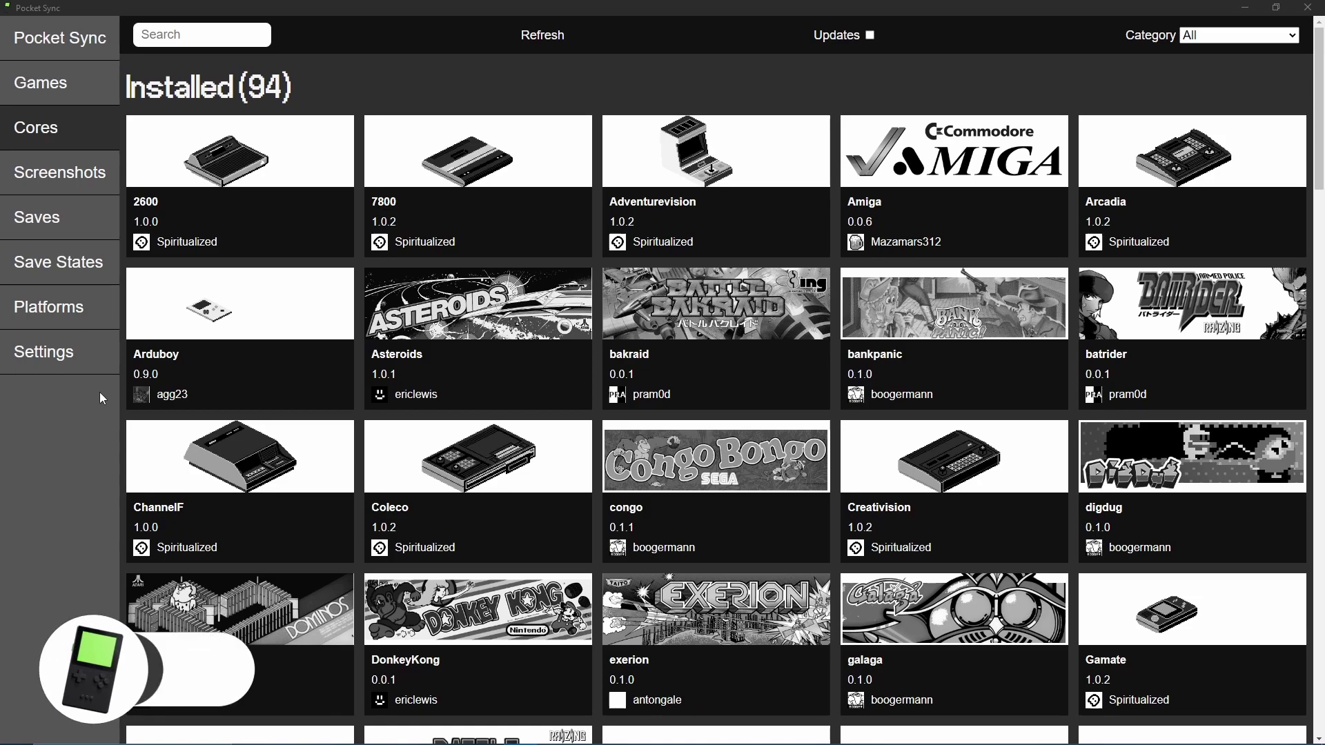
- Install the agg23 NES core version 0.3.1 from the Available cores list
{"action": "scroll", "coordinate": [99, 392], "scroll_direction": "down", "scroll_amount": 5}
{"action": "scroll", "coordinate": [99, 391], "scroll_direction": "down", "scroll_amount": 12}
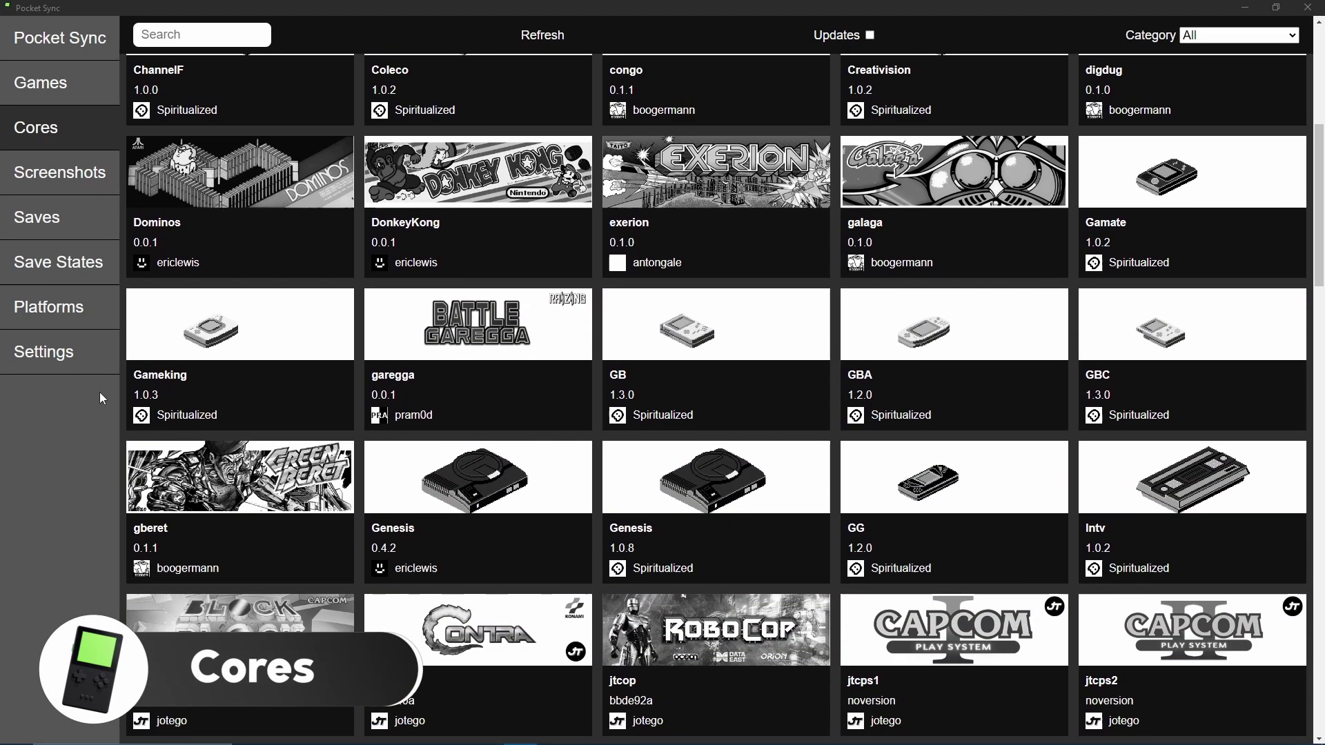
{"action": "scroll", "coordinate": [100, 392], "scroll_direction": "down", "scroll_amount": 15}
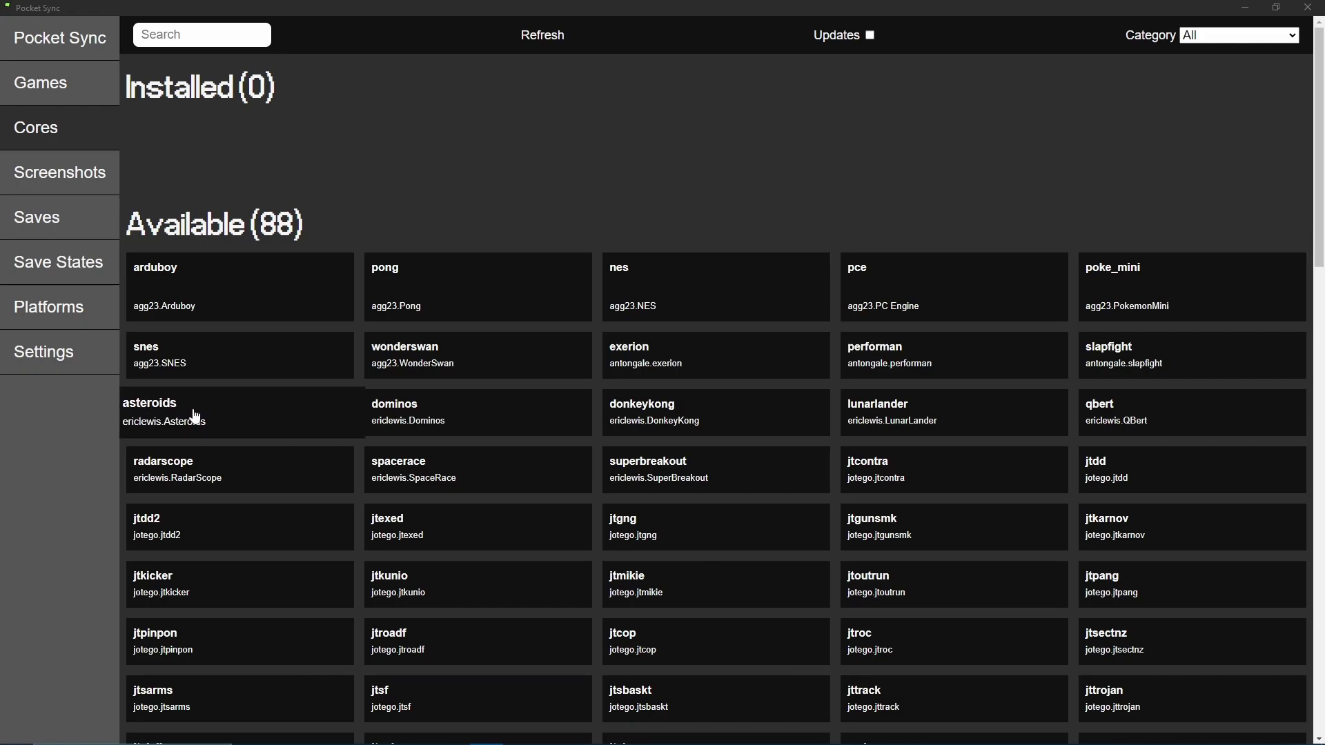
{"action": "left_click", "coordinate": [698, 301]}
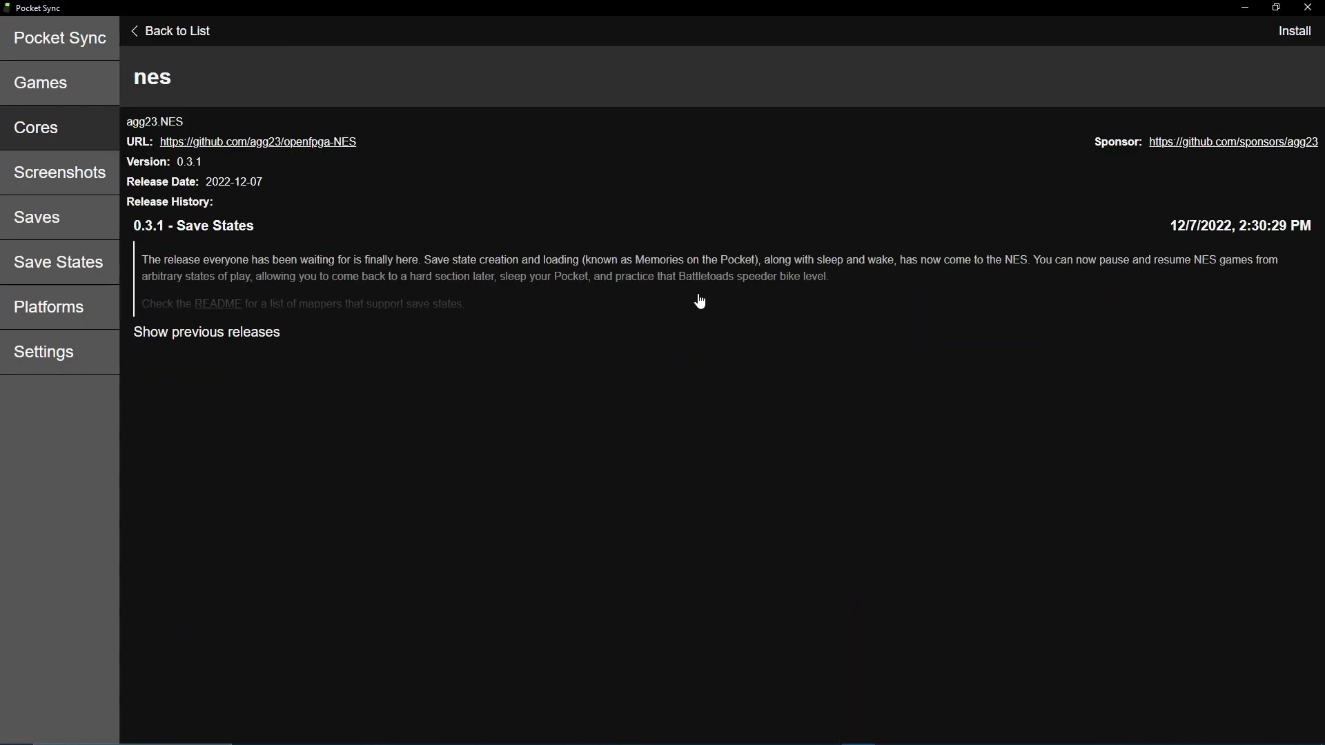
{"action": "left_click", "coordinate": [1295, 34]}
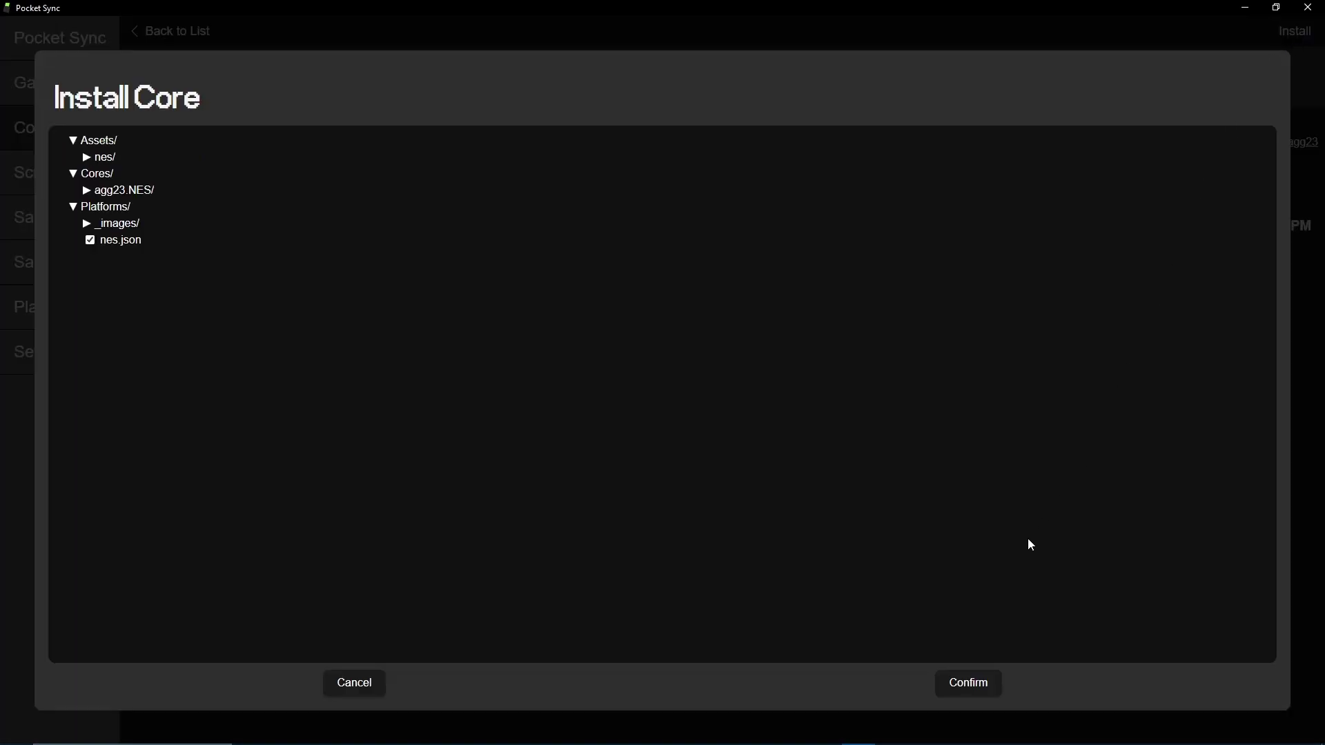
{"action": "left_click", "coordinate": [954, 682]}
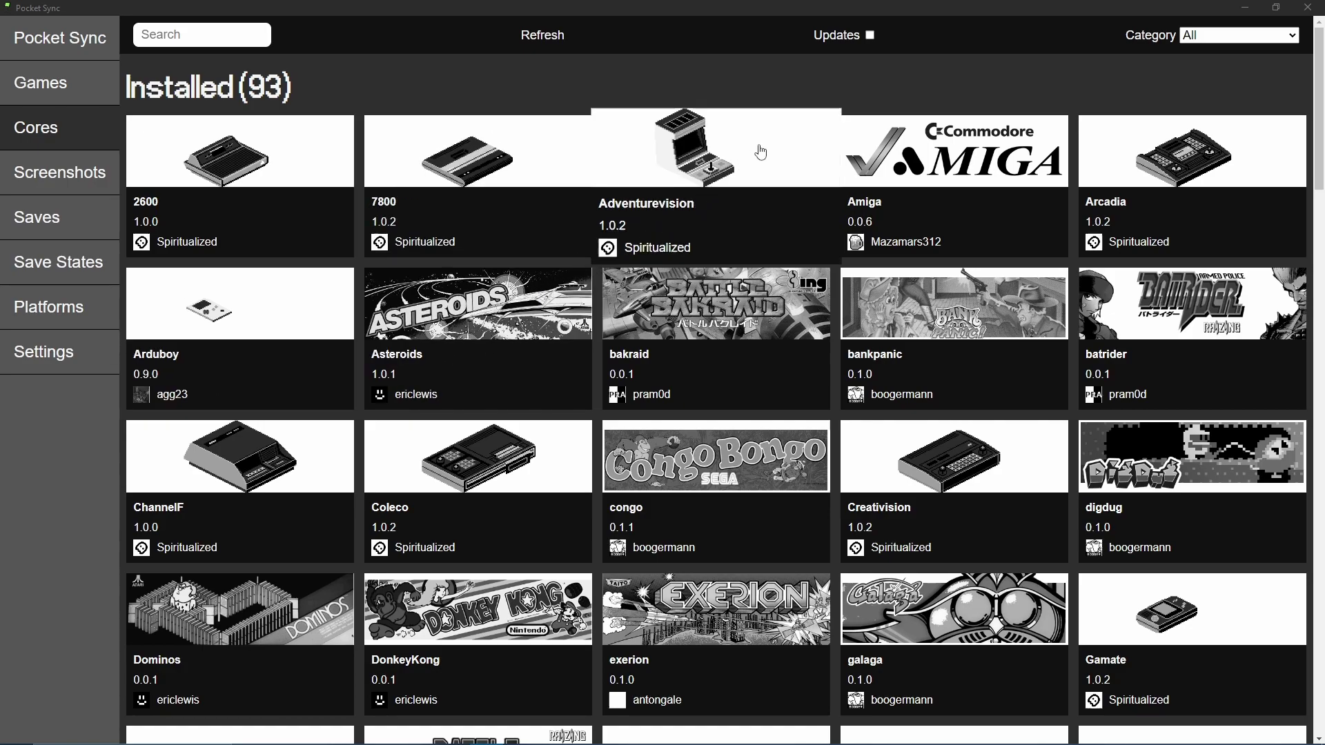
- Toggle the Updates filter, then download all five required digdug ROM files
{"action": "left_click", "coordinate": [872, 38]}
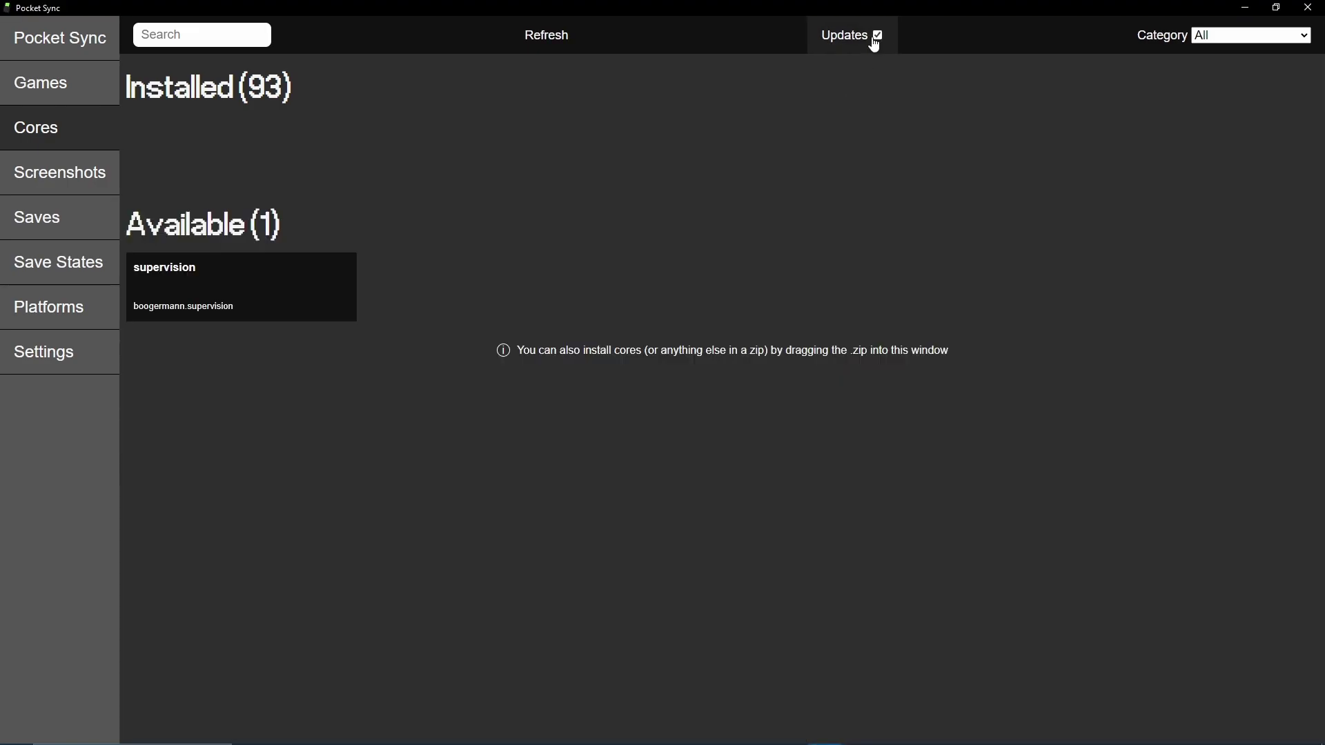
{"action": "left_click", "coordinate": [875, 38]}
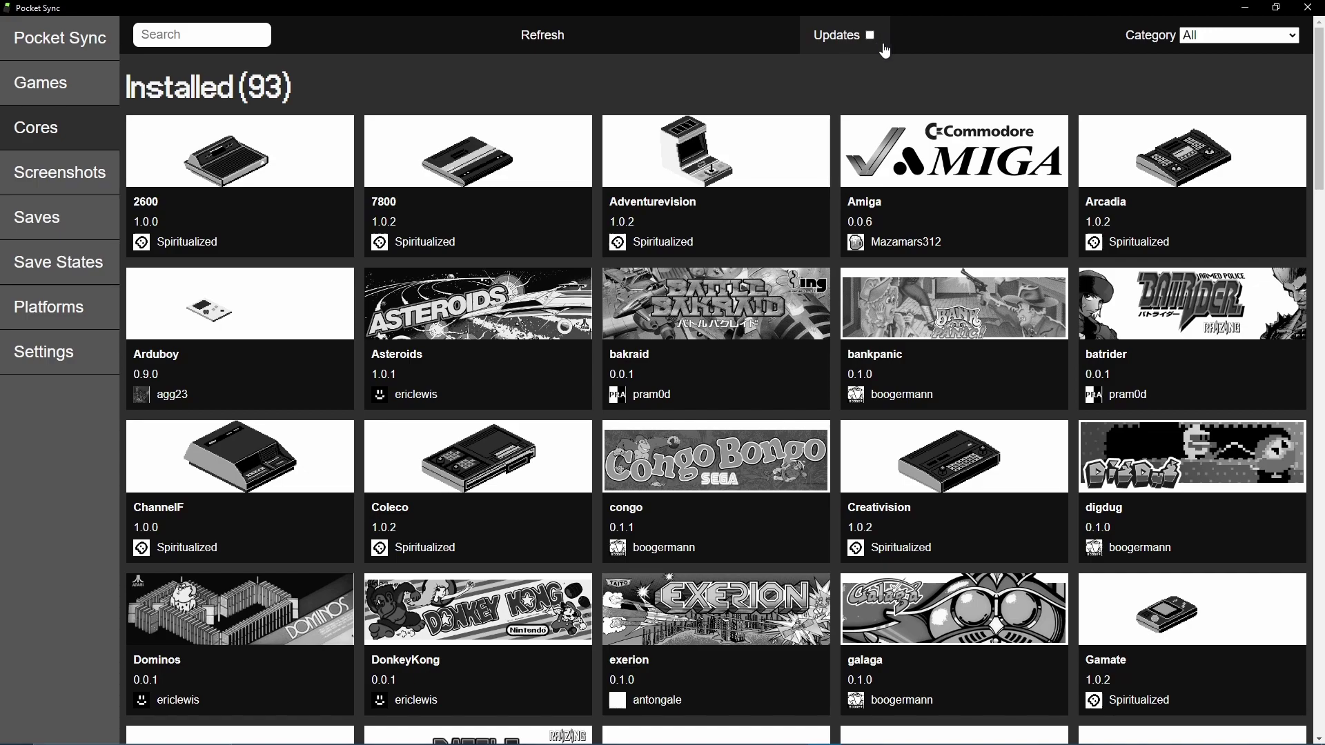
{"action": "left_click", "coordinate": [1277, 534]}
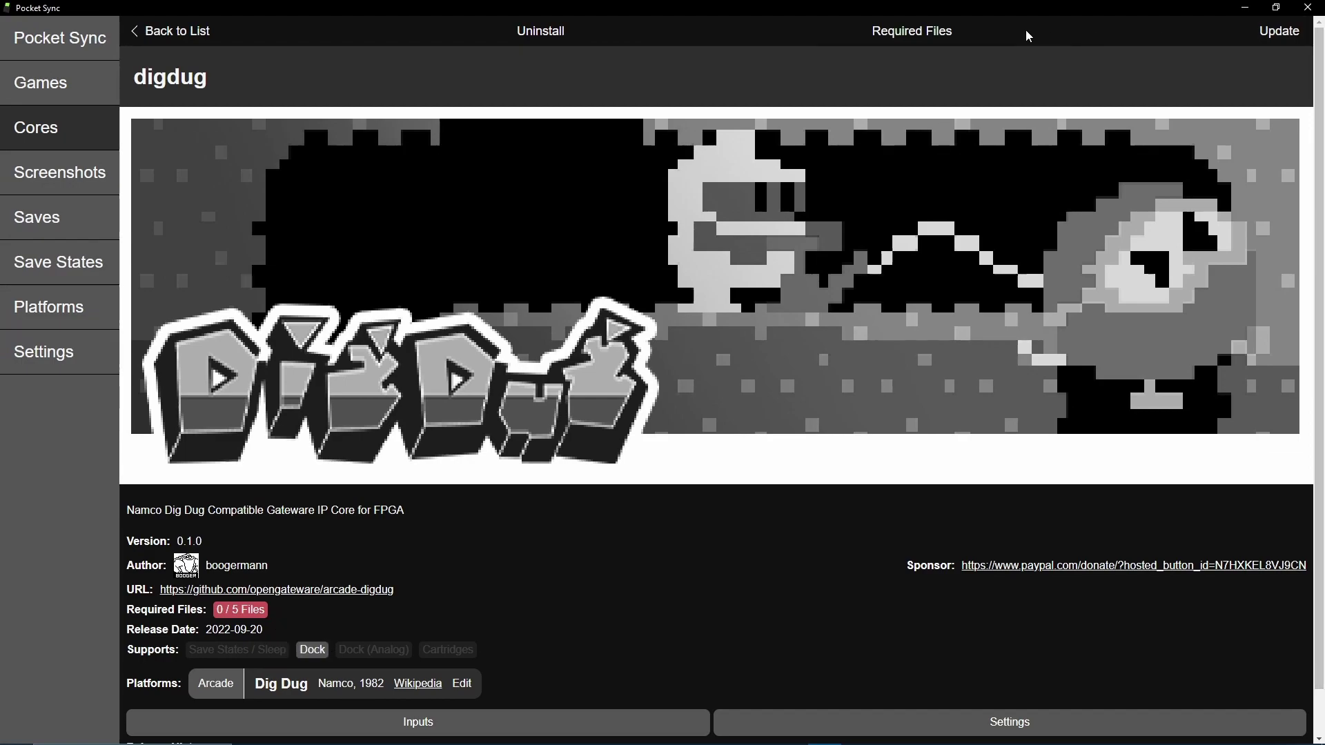
{"action": "left_click", "coordinate": [920, 35]}
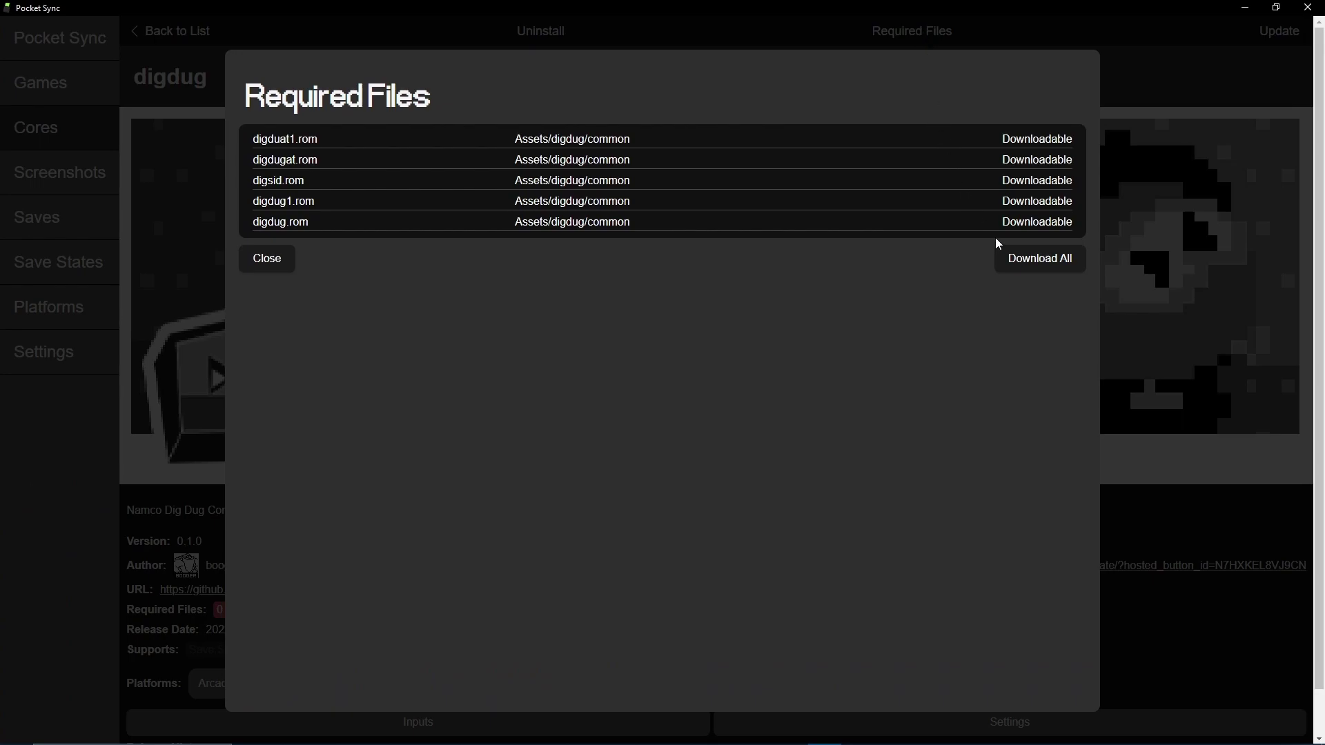
{"action": "left_click", "coordinate": [1010, 254]}
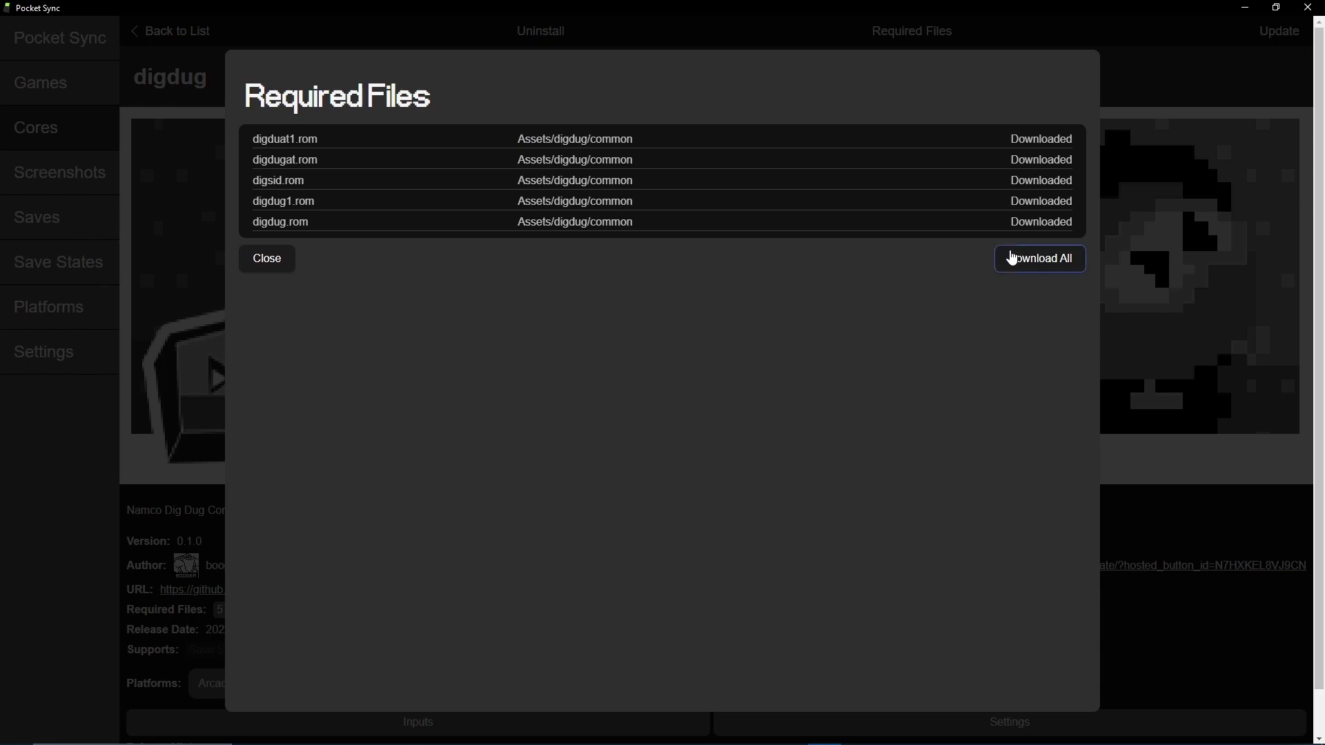
{"action": "left_click", "coordinate": [267, 258]}
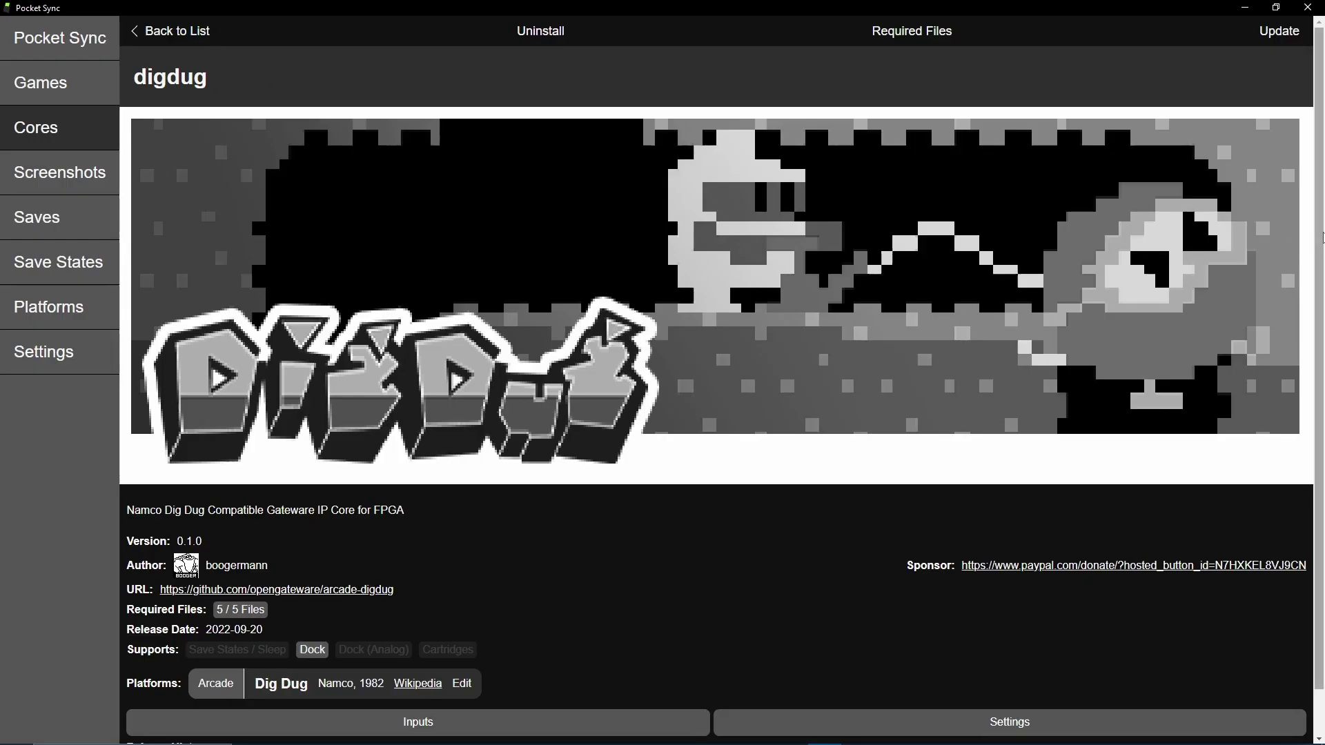
- View the digdug core's controller mapping, then open its core settings
{"action": "scroll", "coordinate": [1321, 343], "scroll_direction": "down", "scroll_amount": 1}
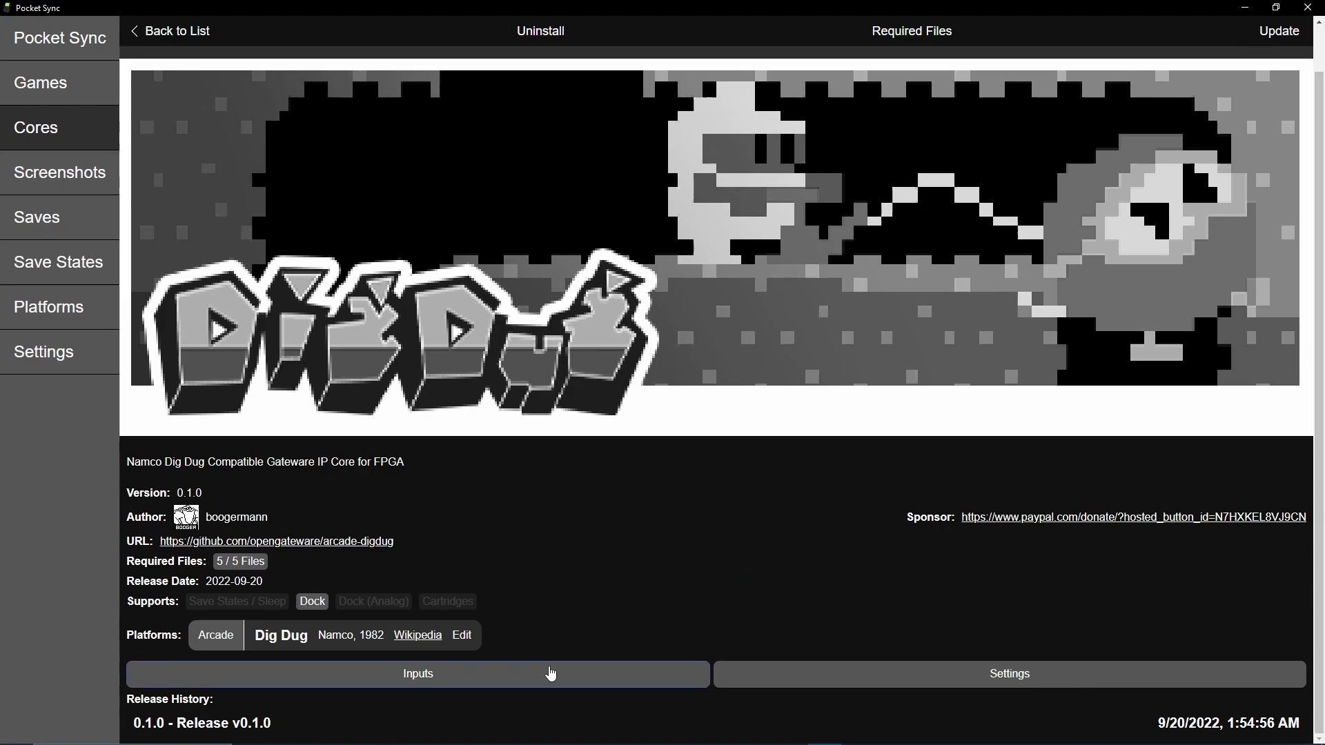
{"action": "left_click", "coordinate": [549, 673]}
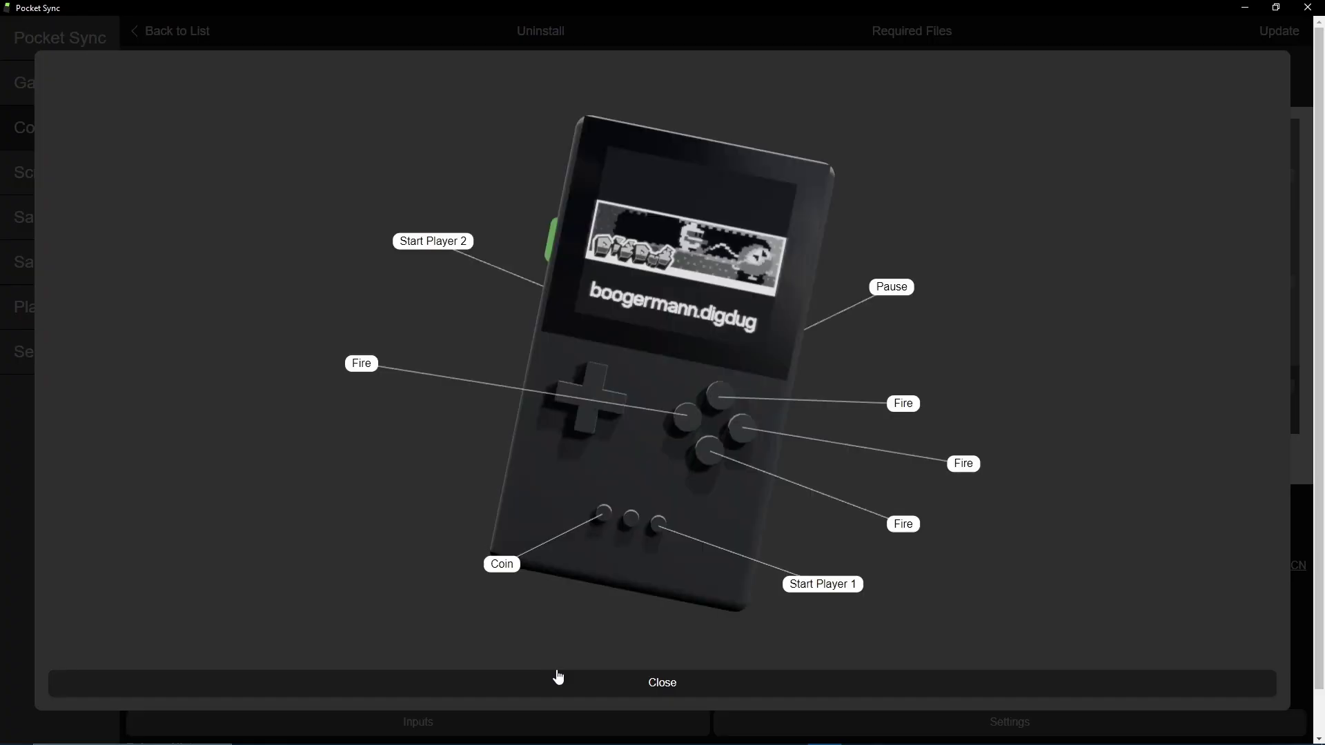
{"action": "left_click", "coordinate": [577, 682]}
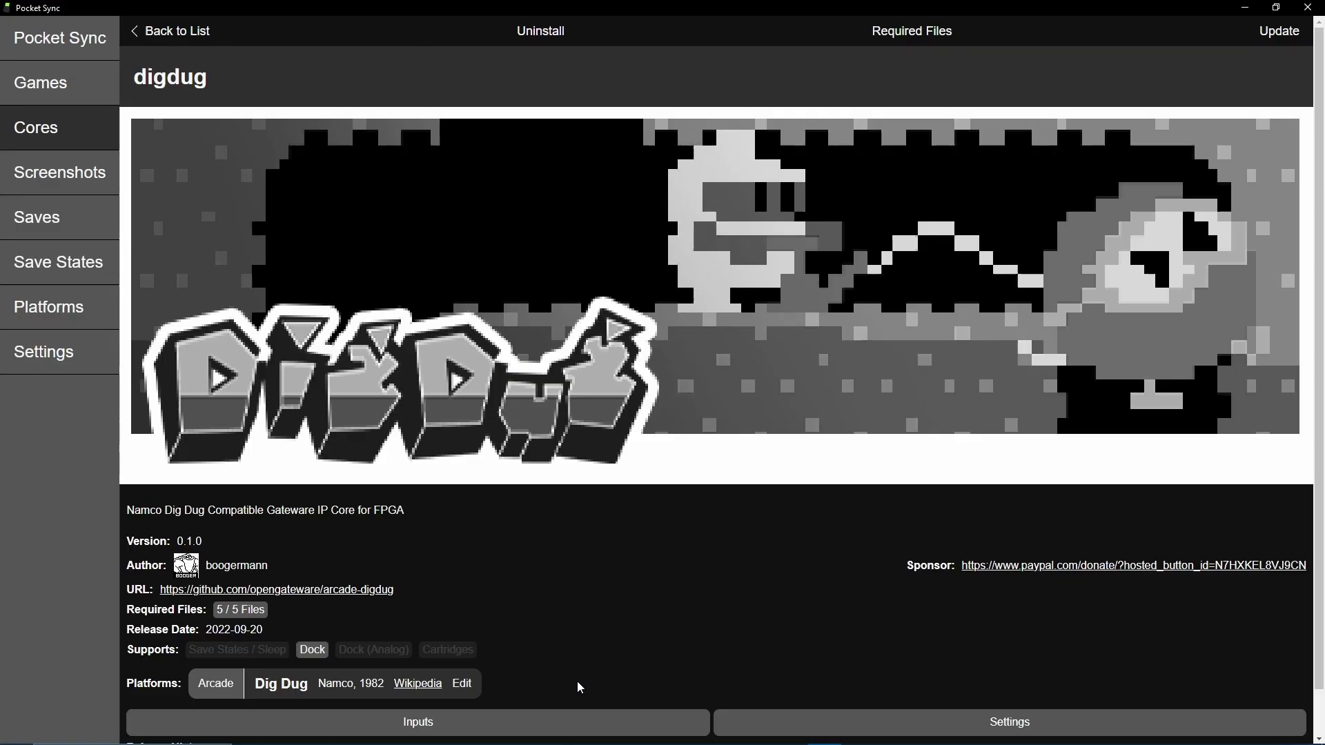
{"action": "left_click", "coordinate": [824, 715]}
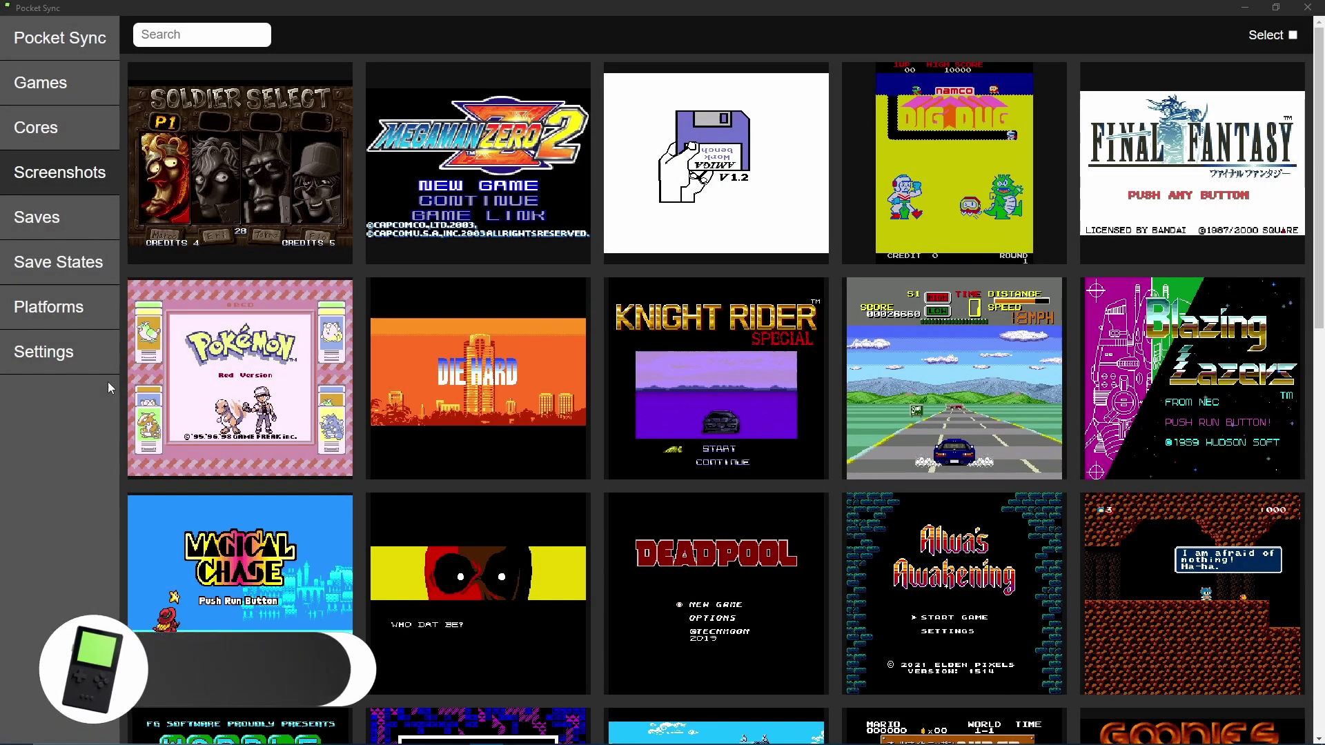
- Toggle multi-select on and off, then open the Final Fantasy screenshot in detail view
{"action": "scroll", "coordinate": [108, 382], "scroll_direction": "down", "scroll_amount": 6}
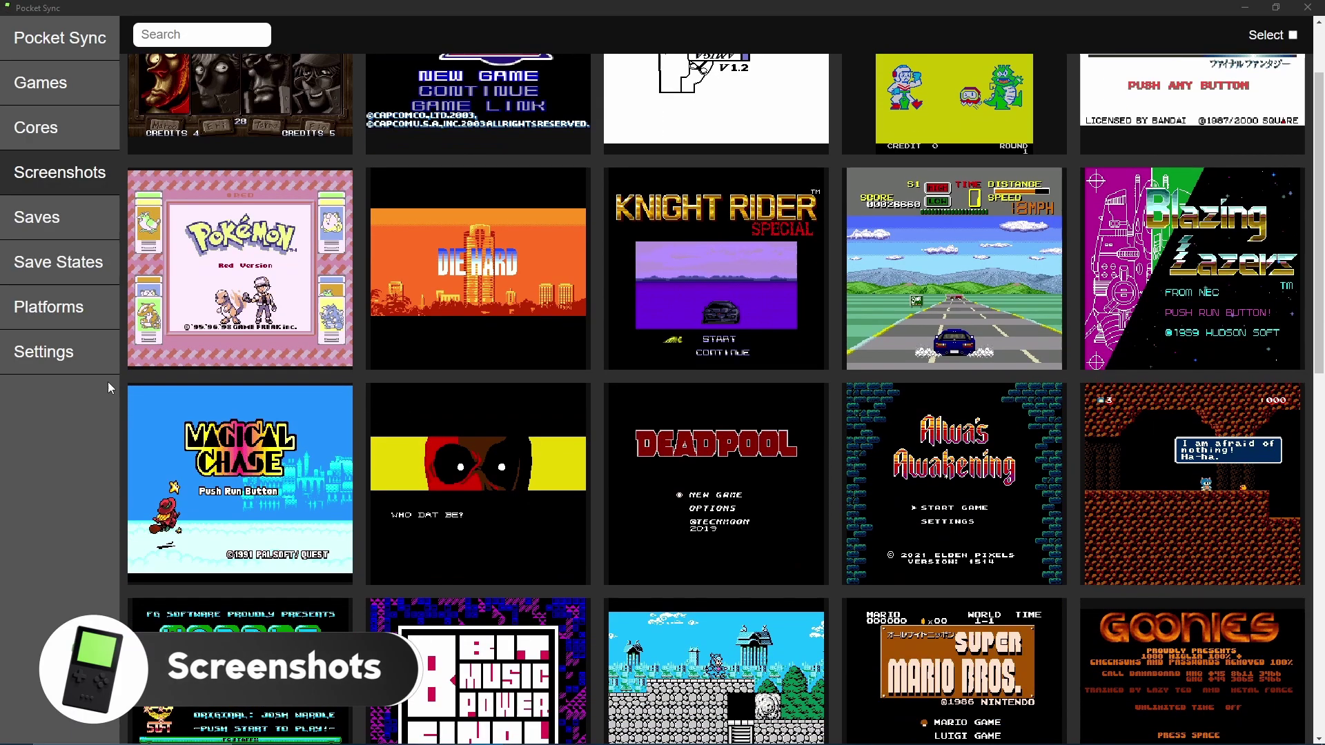
{"action": "scroll", "coordinate": [108, 382], "scroll_direction": "down", "scroll_amount": 3}
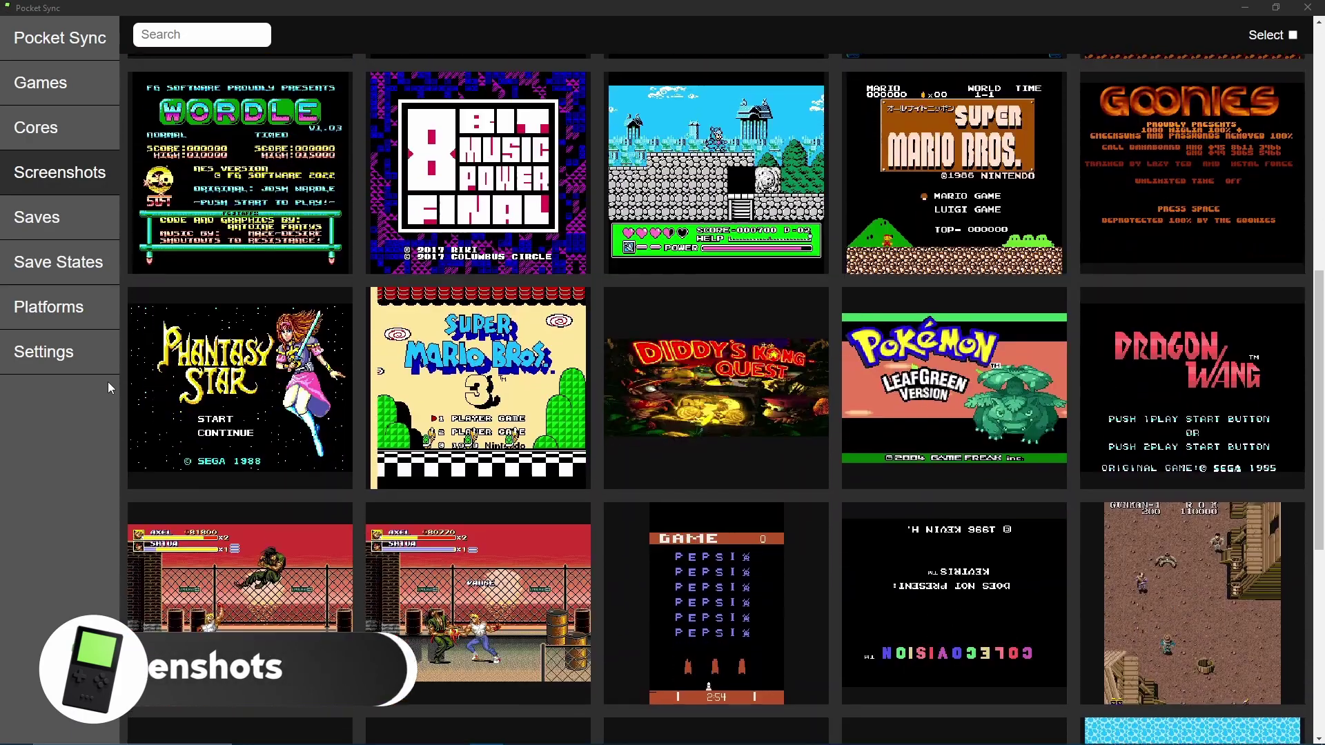
{"action": "scroll", "coordinate": [108, 383], "scroll_direction": "up", "scroll_amount": 5}
{"action": "scroll", "coordinate": [107, 382], "scroll_direction": "up", "scroll_amount": 5}
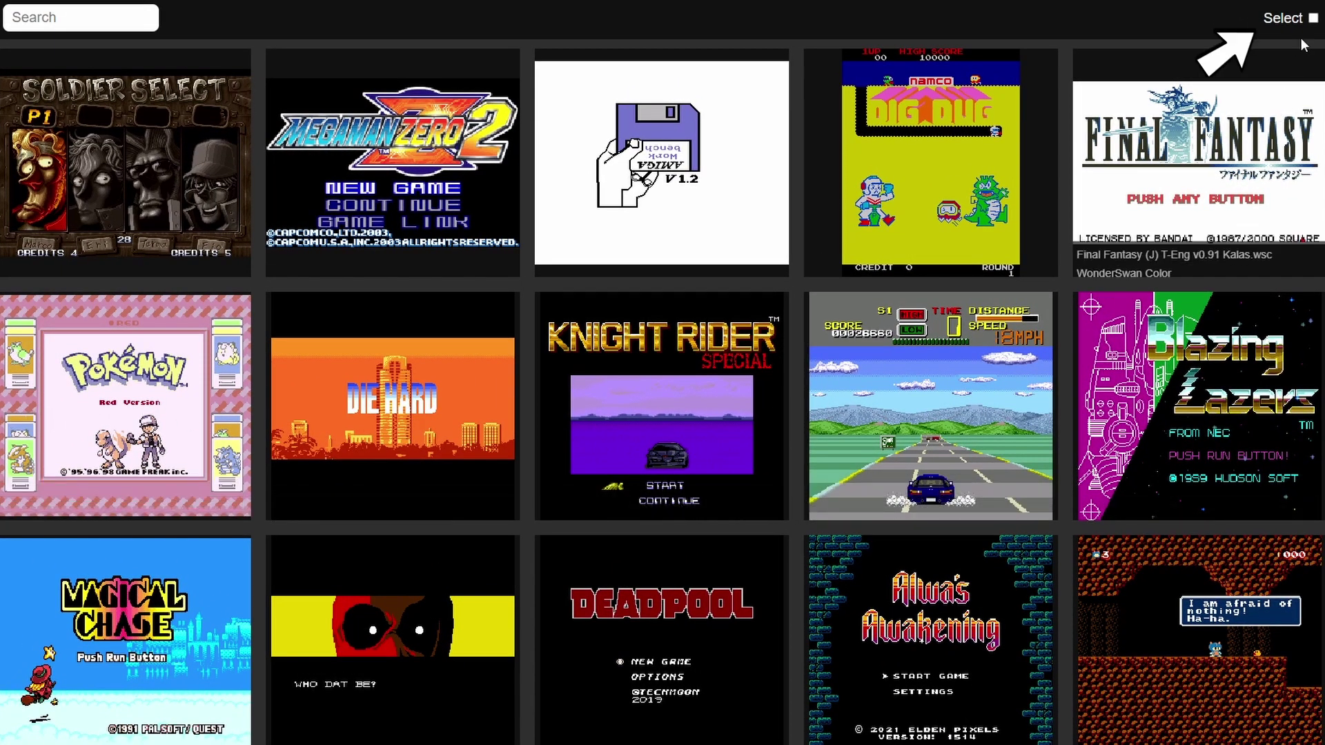
{"action": "left_click", "coordinate": [1312, 19]}
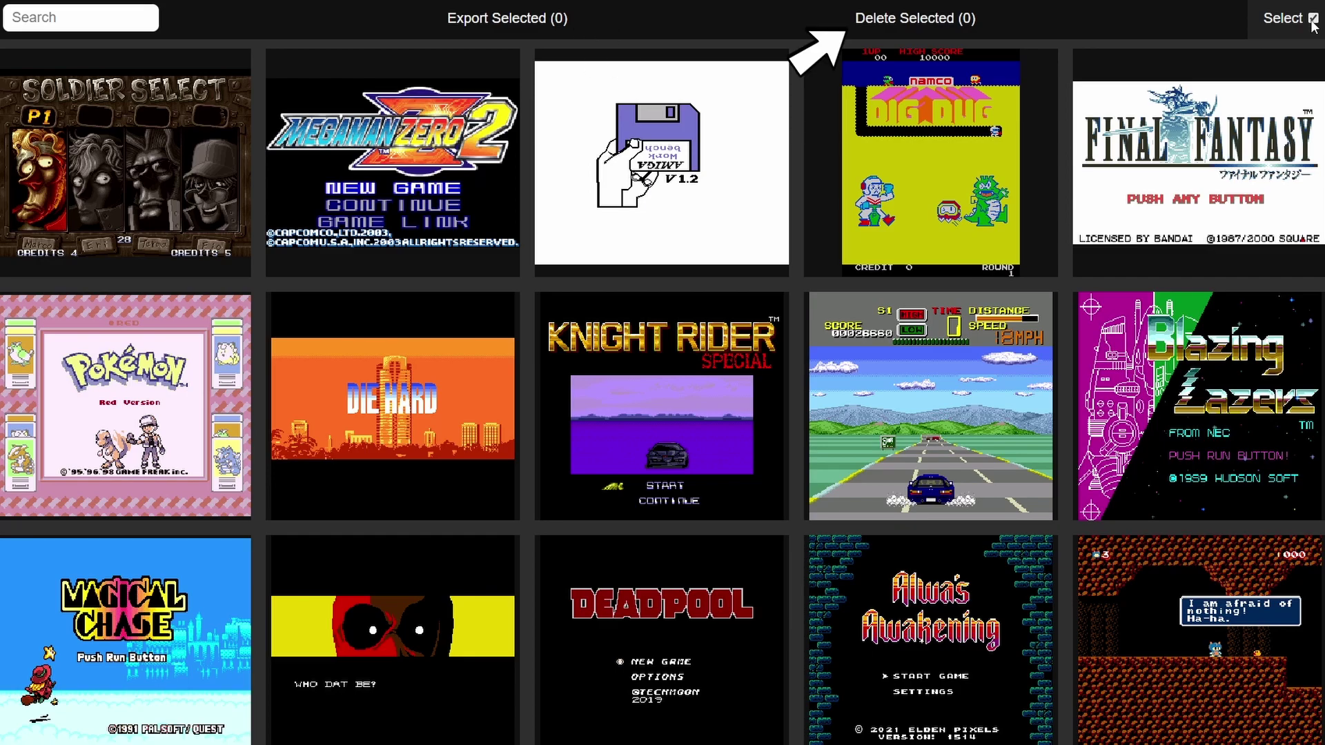
{"action": "left_click", "coordinate": [1312, 19]}
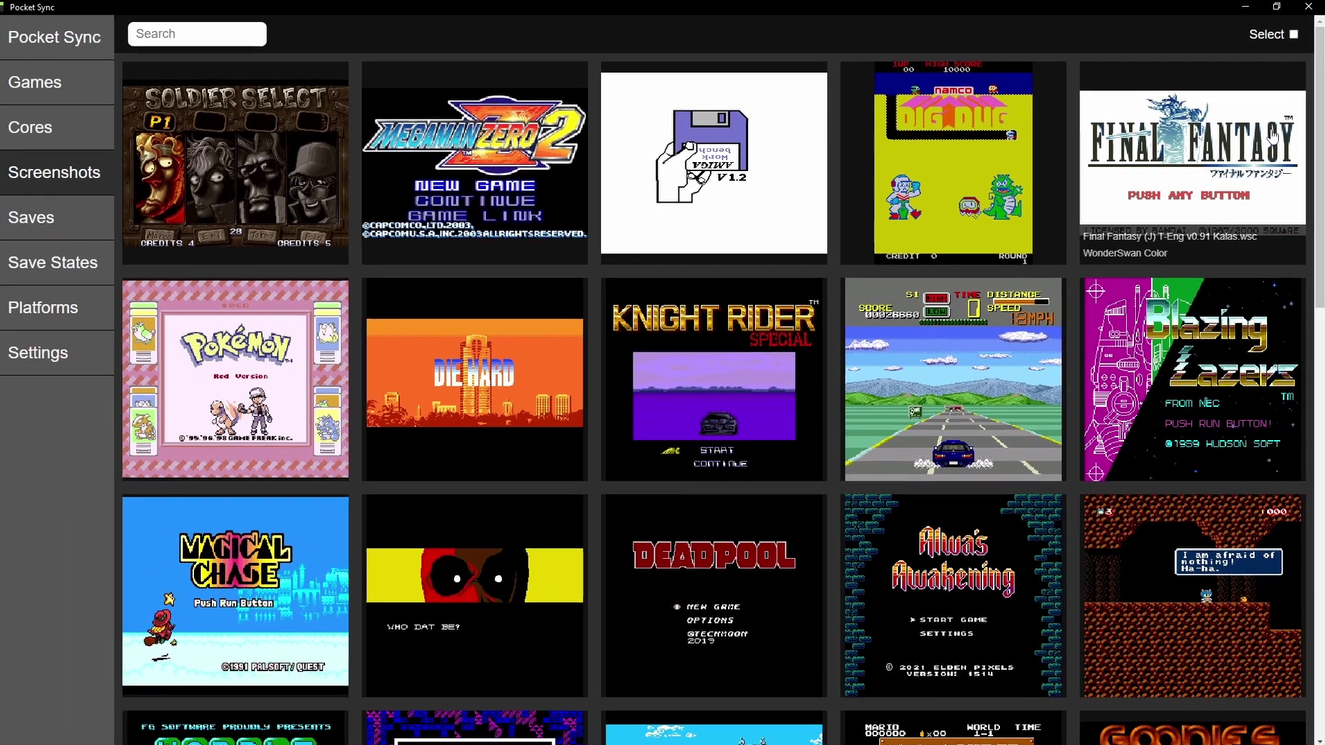
{"action": "left_click", "coordinate": [1272, 252]}
- Step forward to the Metal Slug X screenshot and toggle Upscaled off and back on
{"action": "left_click", "coordinate": [1316, 394]}
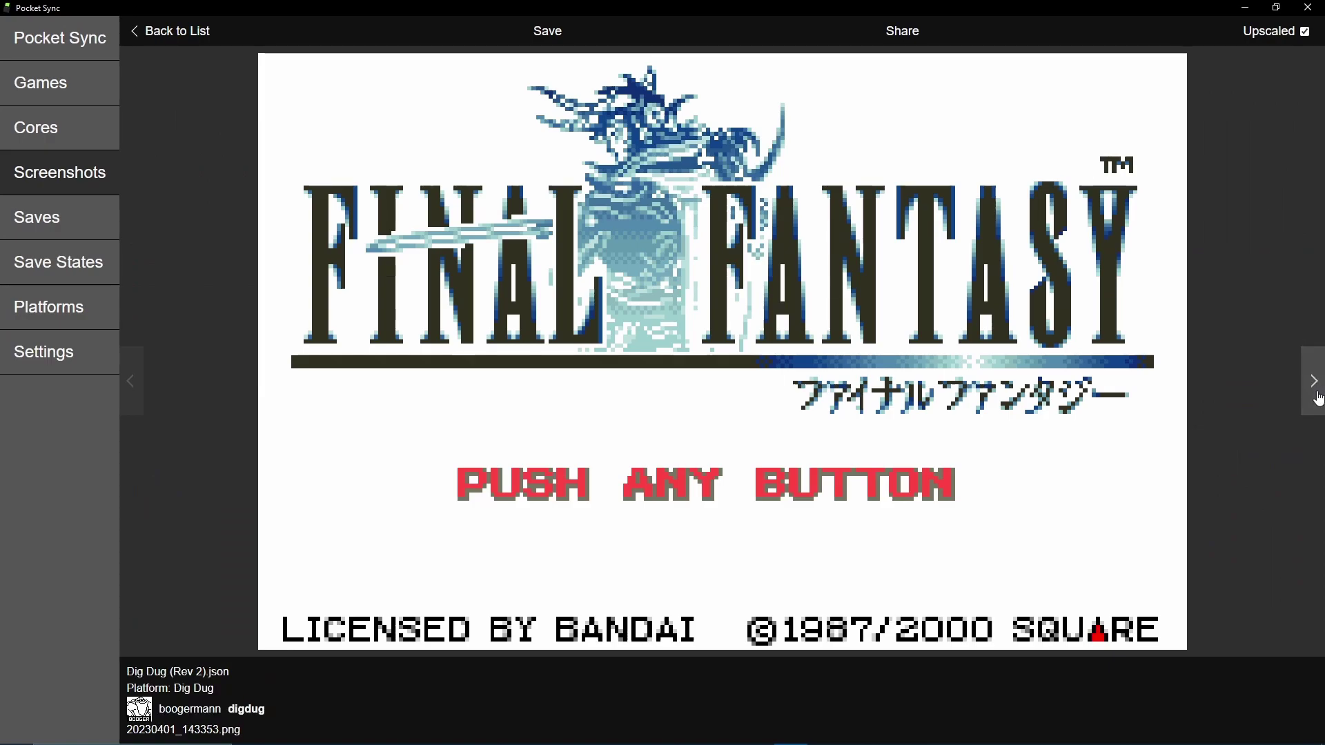
{"action": "left_click", "coordinate": [1314, 394]}
{"action": "left_click", "coordinate": [1315, 394]}
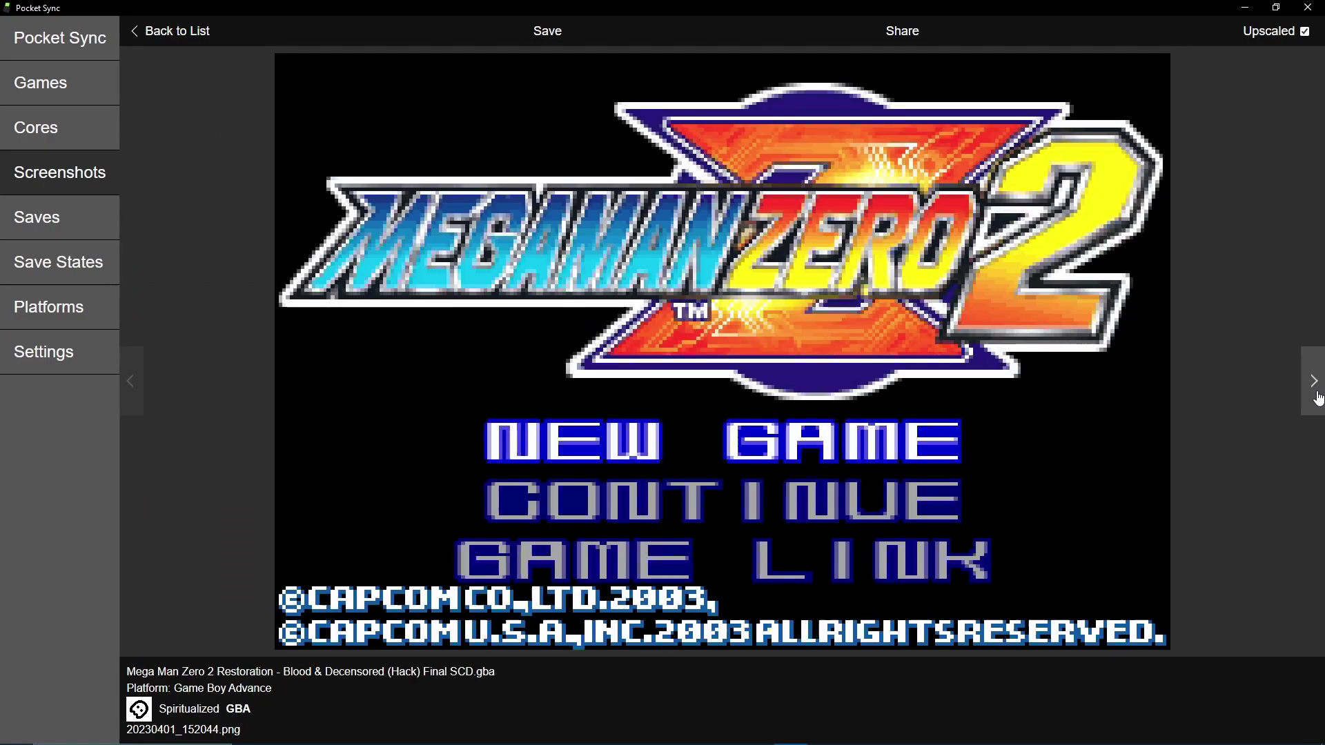
{"action": "left_click", "coordinate": [1315, 393]}
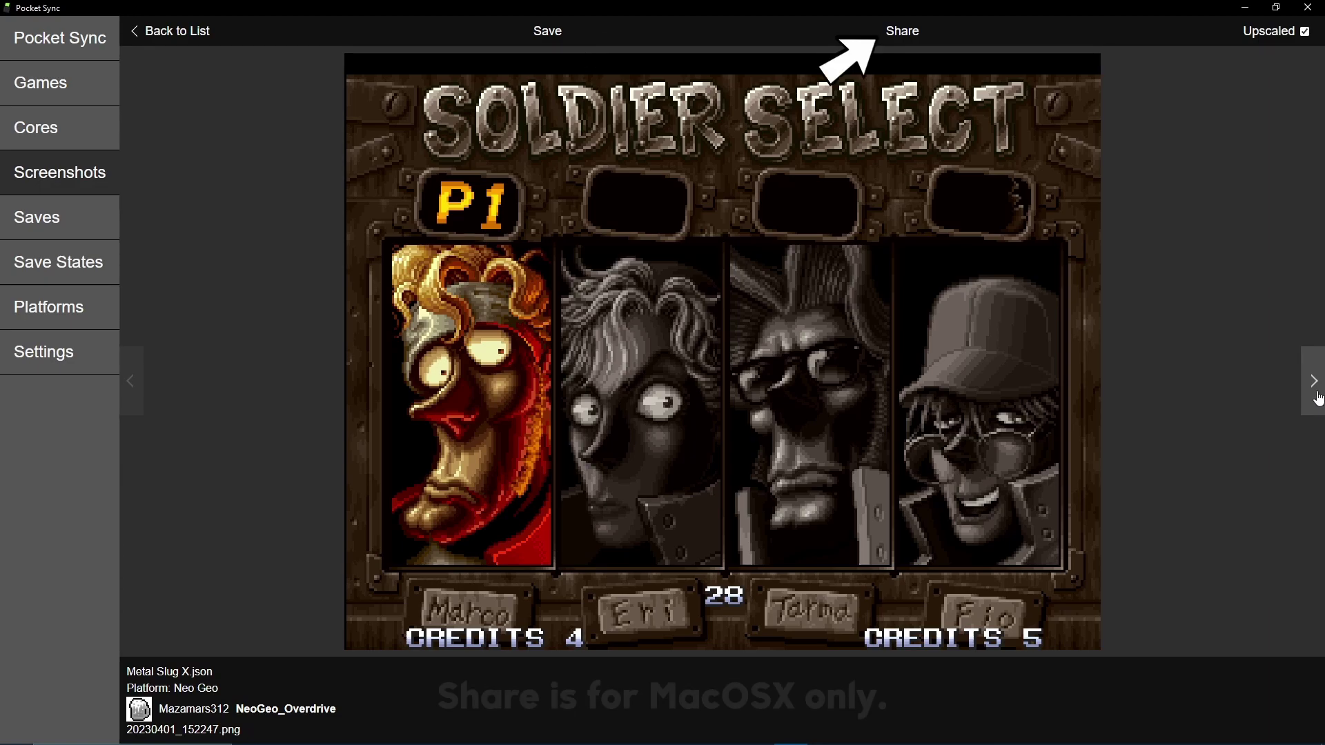
{"action": "left_click", "coordinate": [1305, 36]}
{"action": "left_click", "coordinate": [1305, 36]}
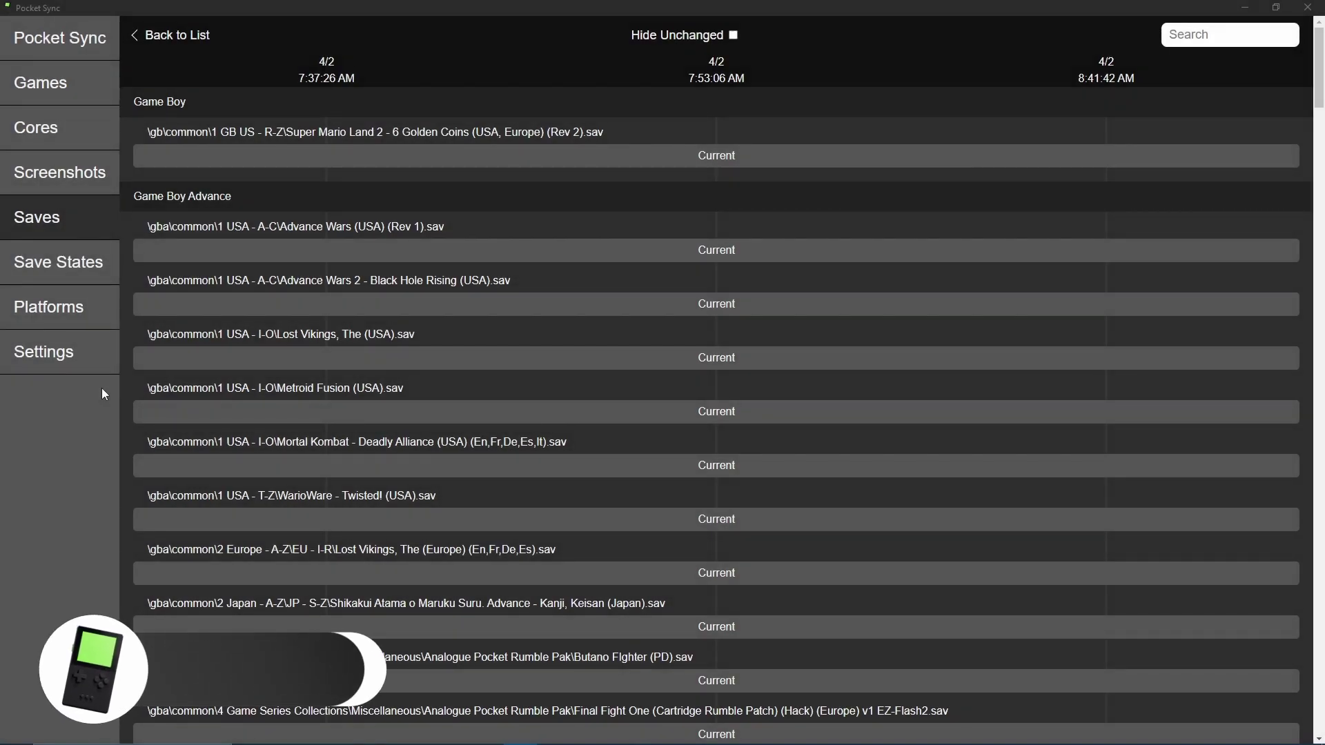
- Scroll down through the Saves backup comparison list
{"action": "scroll", "coordinate": [101, 389], "scroll_direction": "down", "scroll_amount": 10}
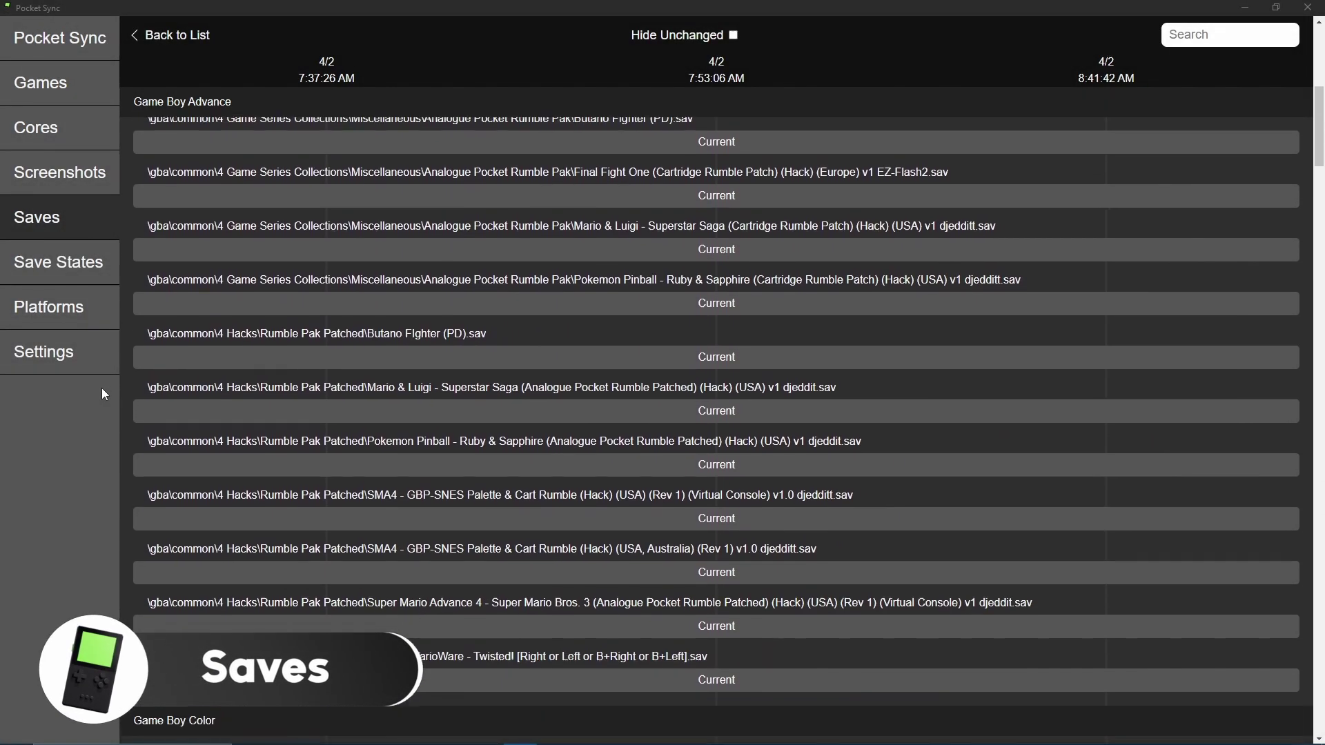
{"action": "scroll", "coordinate": [103, 393], "scroll_direction": "down", "scroll_amount": 10}
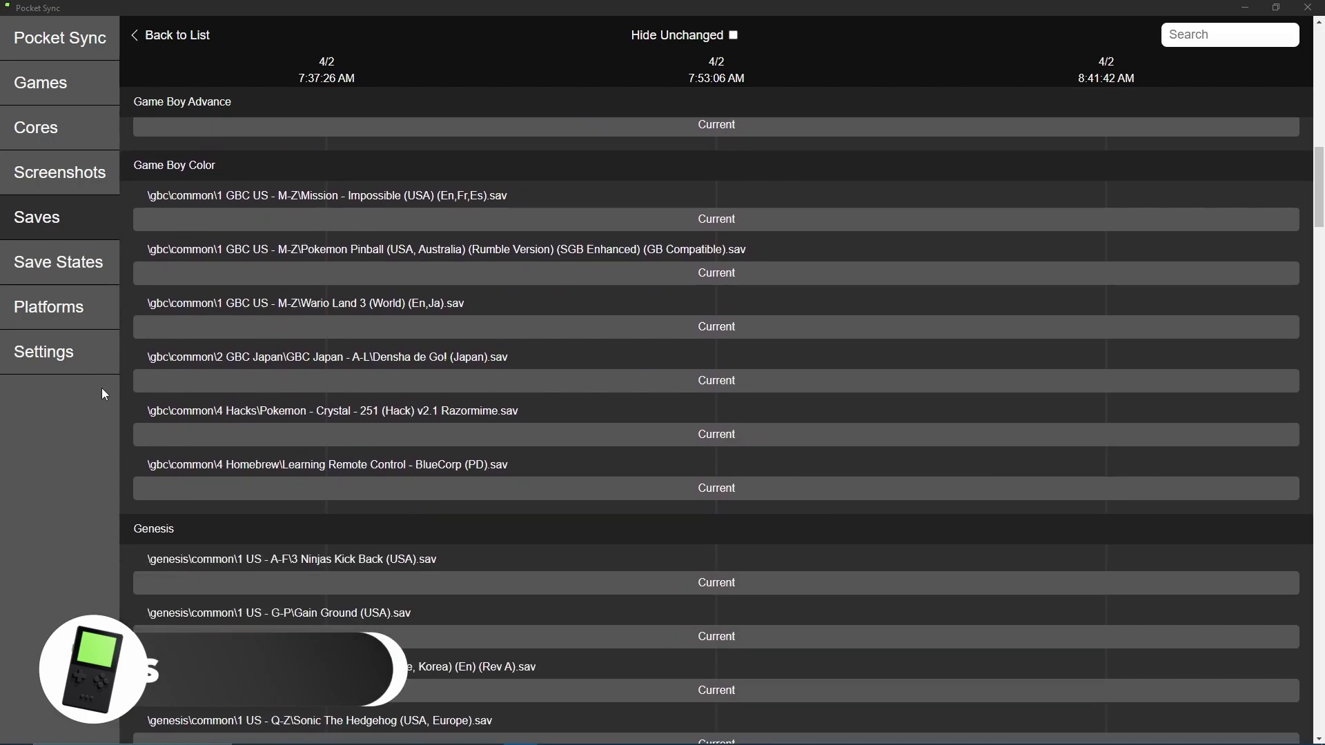
{"action": "scroll", "coordinate": [103, 394], "scroll_direction": "down", "scroll_amount": 10}
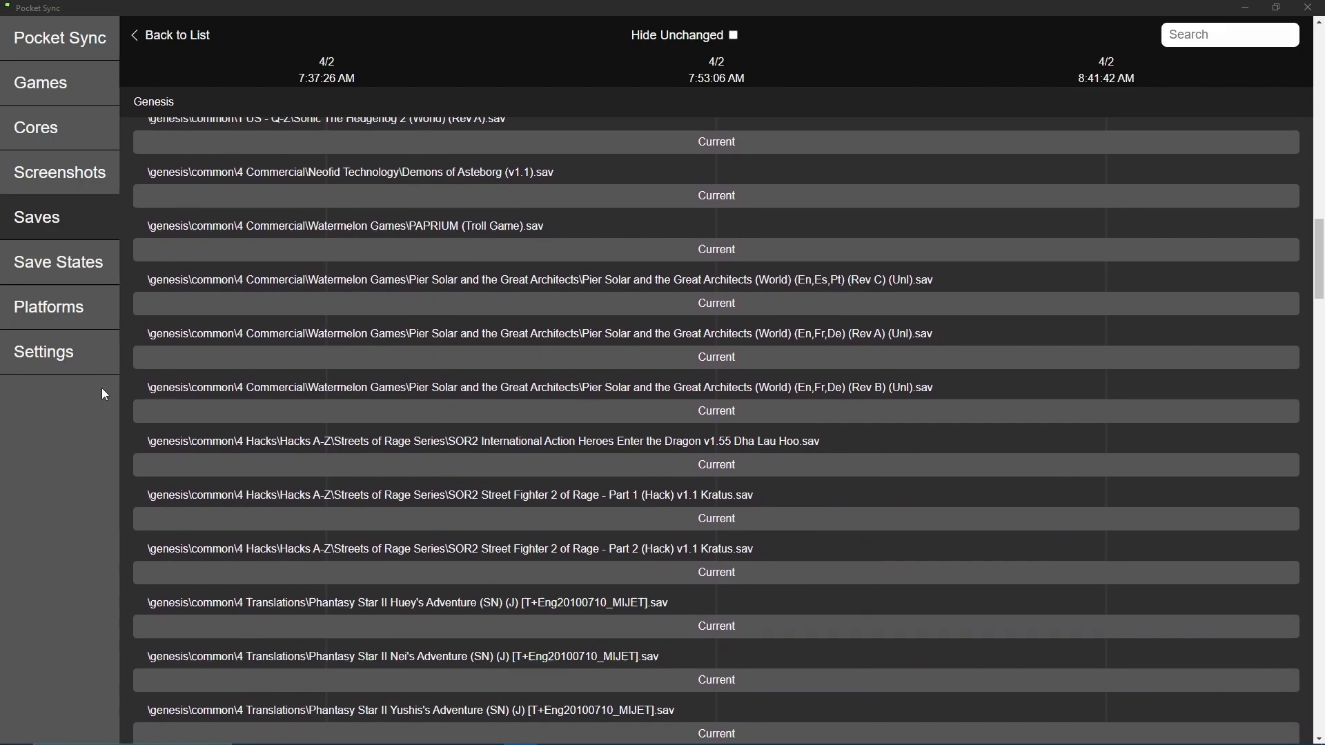
{"action": "scroll", "coordinate": [102, 394], "scroll_direction": "down", "scroll_amount": 10}
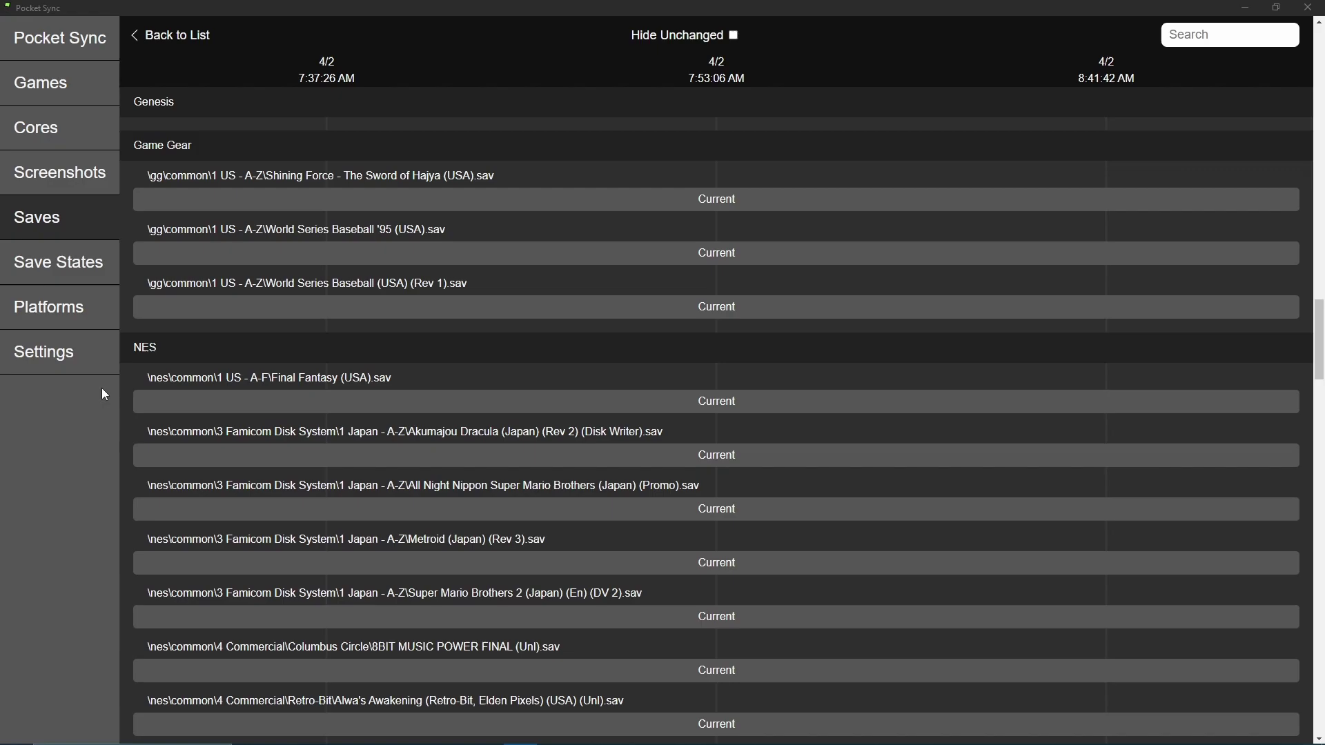
{"action": "scroll", "coordinate": [102, 394], "scroll_direction": "down", "scroll_amount": 10}
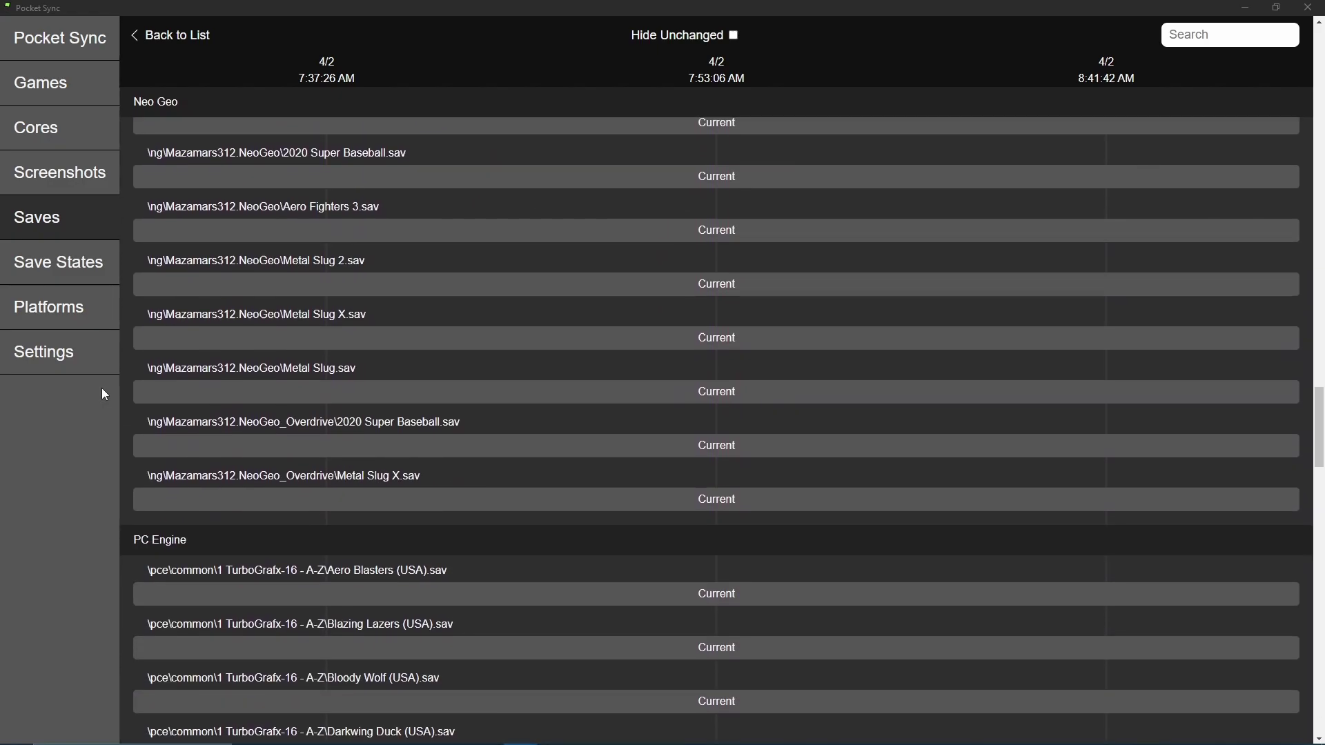
{"action": "scroll", "coordinate": [102, 388], "scroll_direction": "down", "scroll_amount": 10}
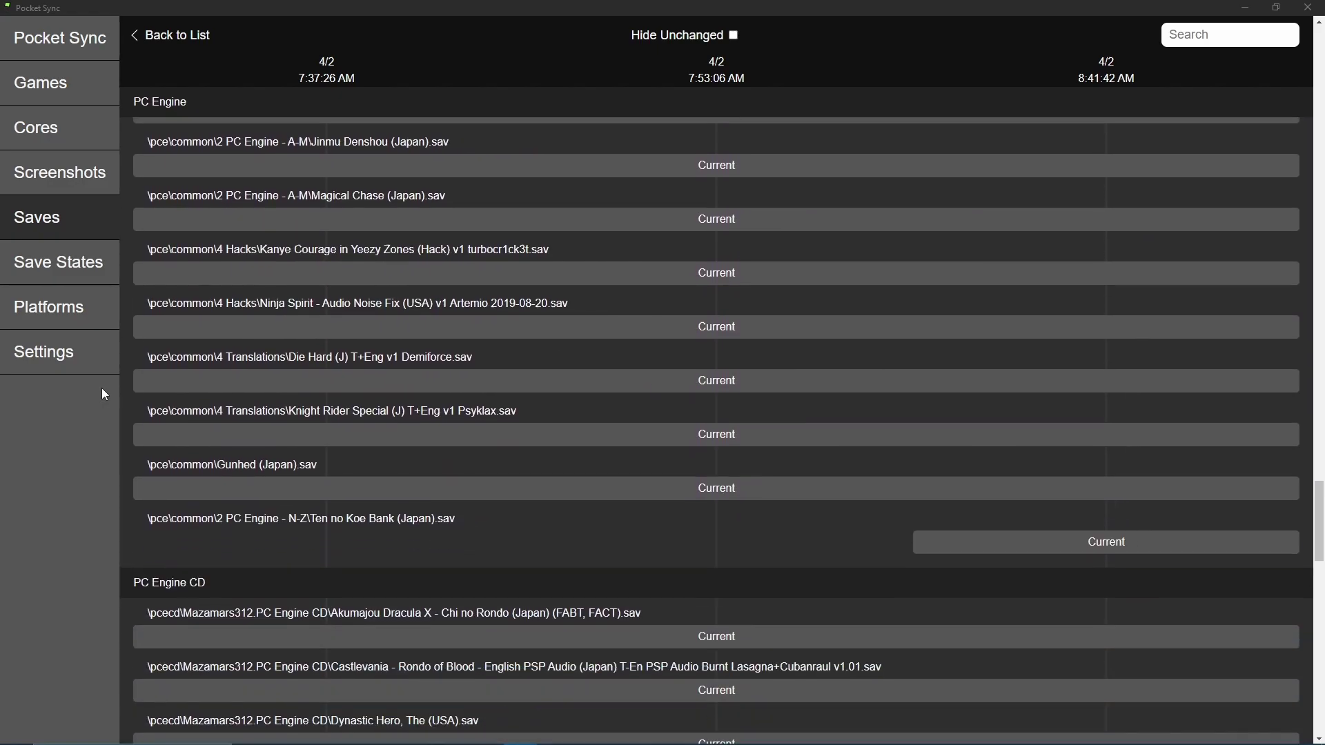
{"action": "scroll", "coordinate": [103, 389], "scroll_direction": "down", "scroll_amount": 10}
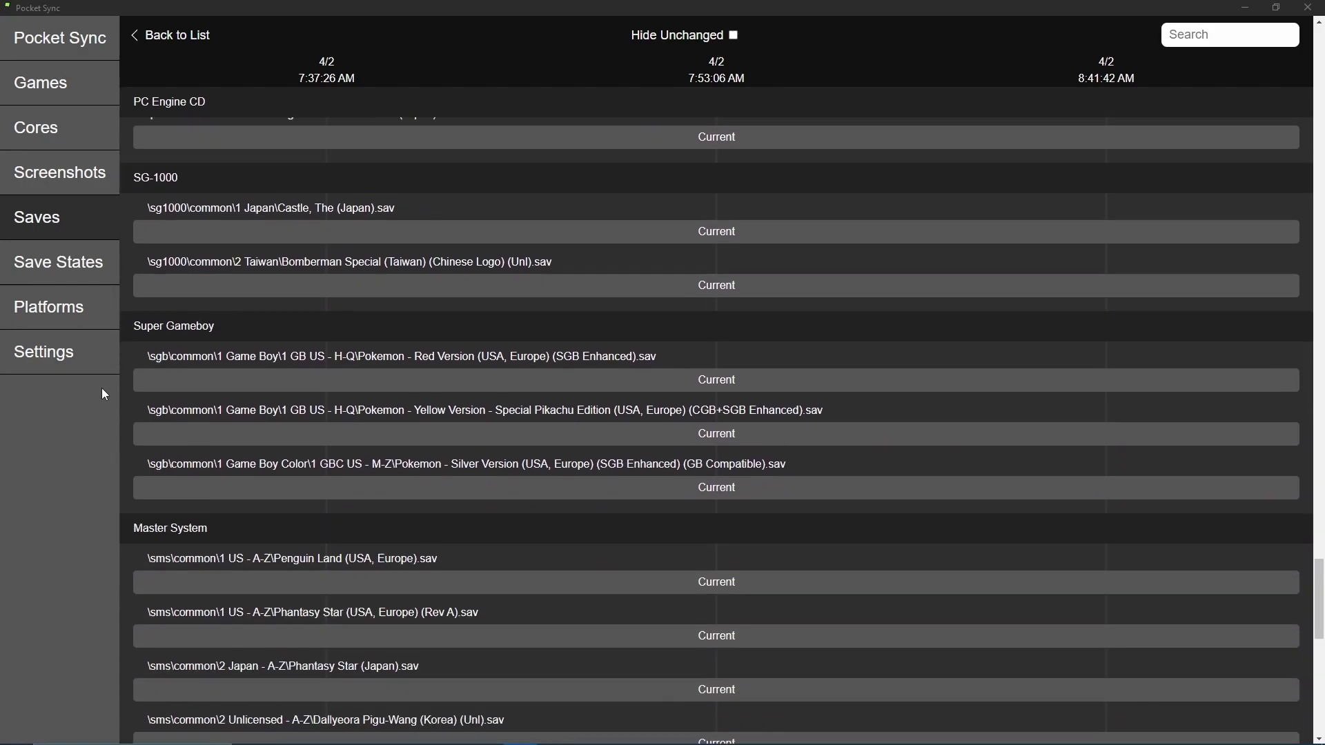
{"action": "scroll", "coordinate": [102, 388], "scroll_direction": "down", "scroll_amount": 3}
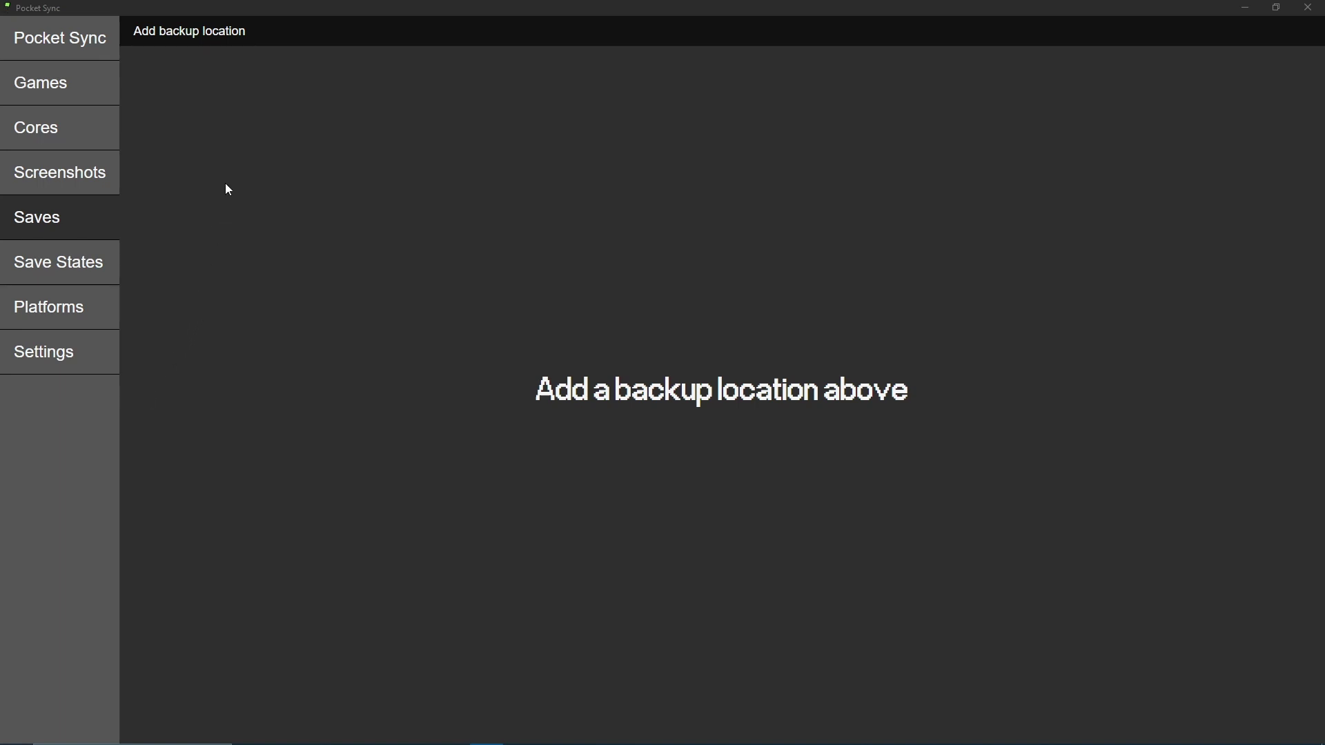
- Add the Saves folder on POCKET (D:) as a saves backup location
{"action": "left_click", "coordinate": [233, 32]}
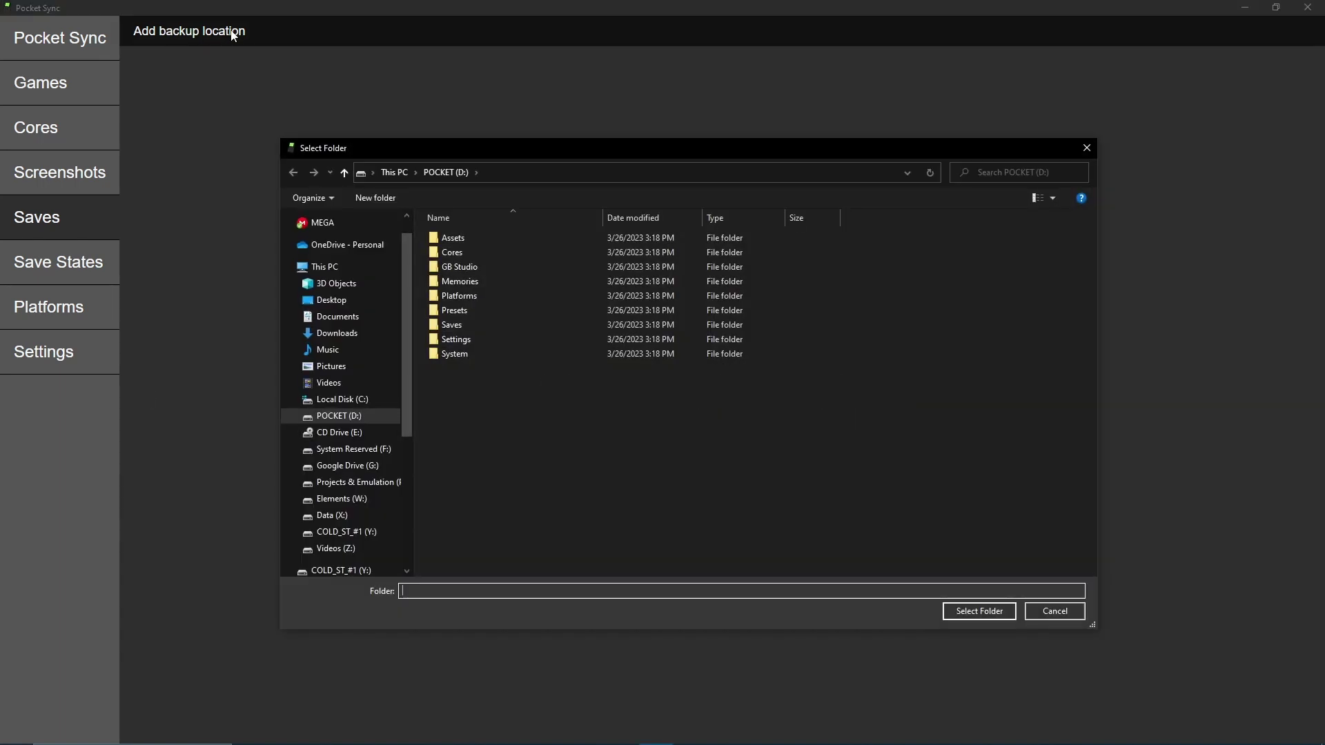
{"action": "double_click", "coordinate": [597, 324]}
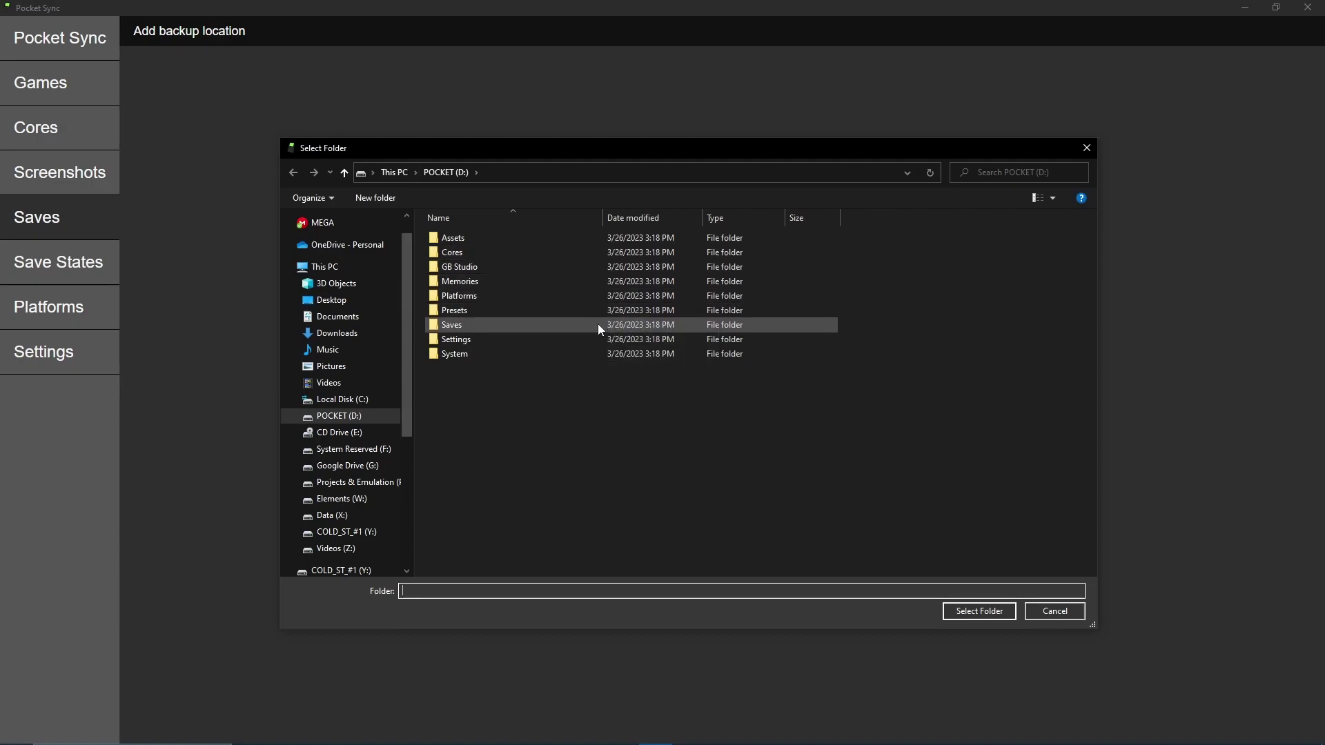
{"action": "left_click", "coordinate": [977, 610]}
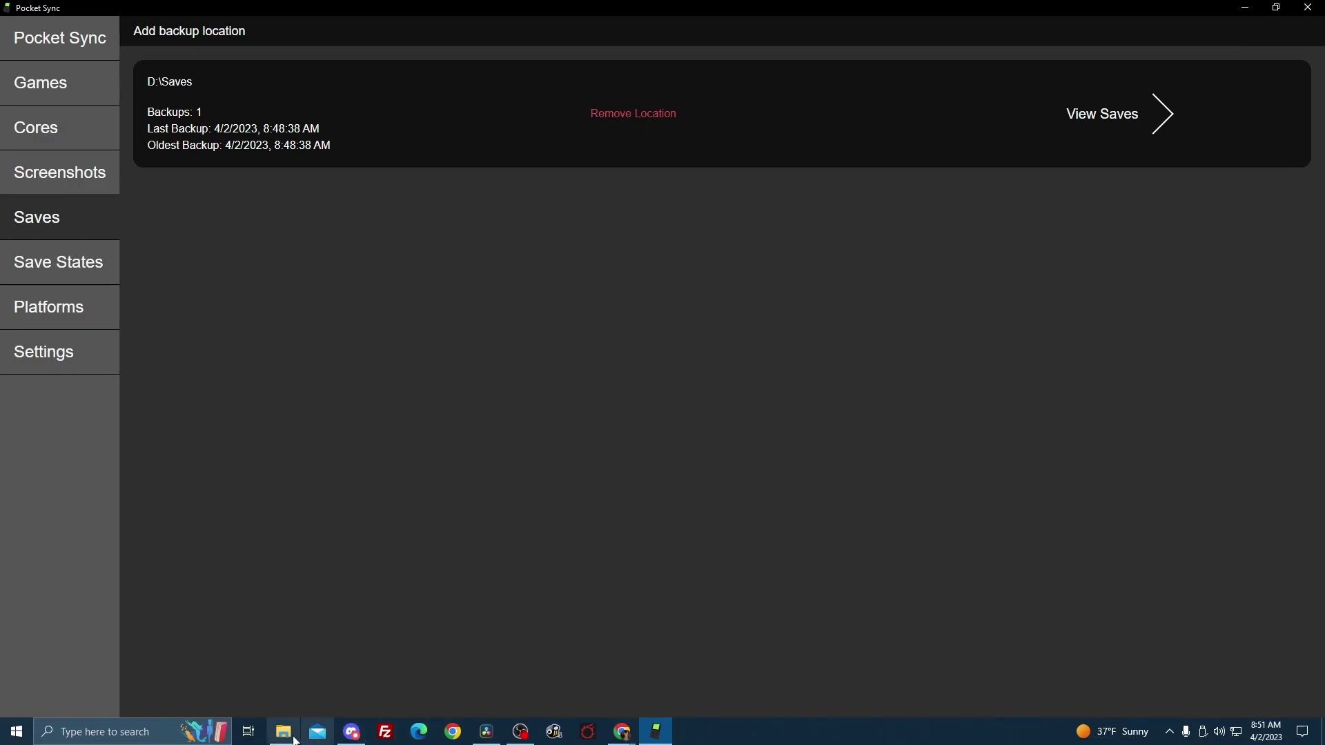
- Refresh D:\Saves in File Explorer to reveal the new pocket-sync backup zip
{"action": "left_click", "coordinate": [285, 733]}
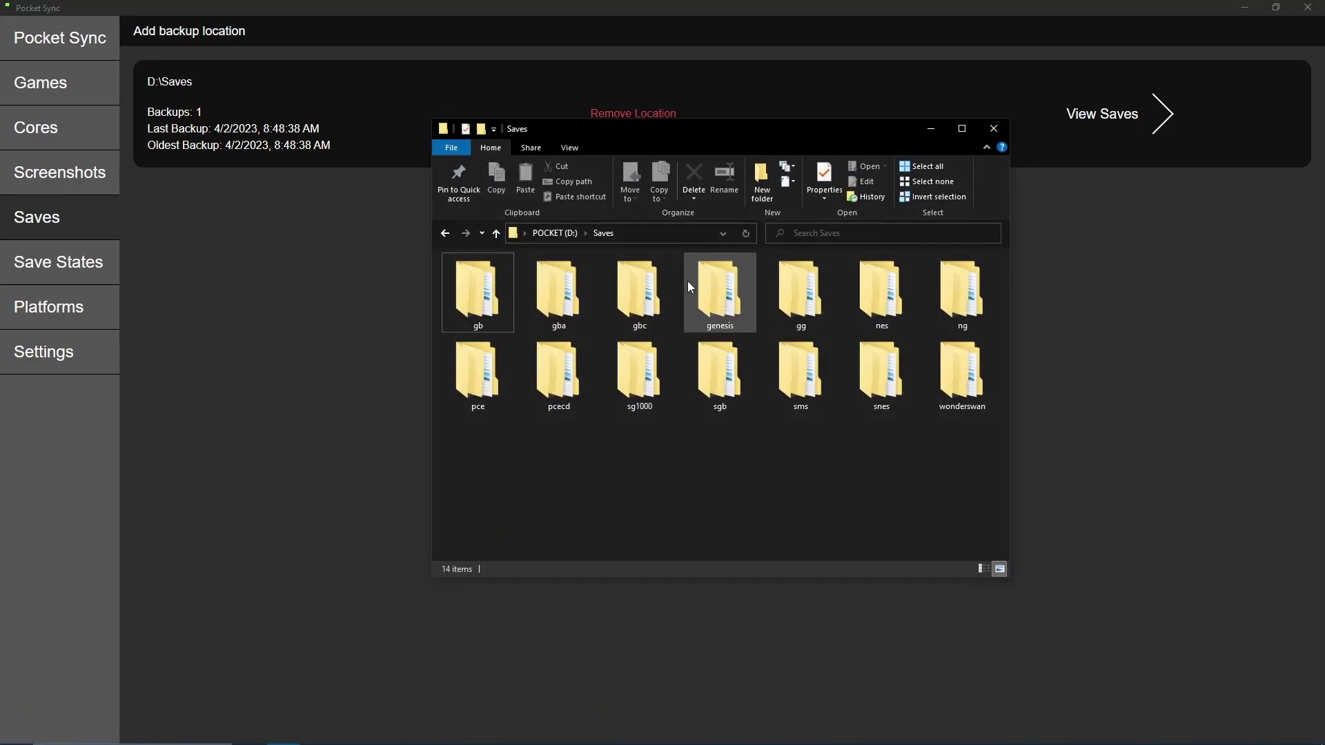
{"action": "left_click", "coordinate": [743, 234]}
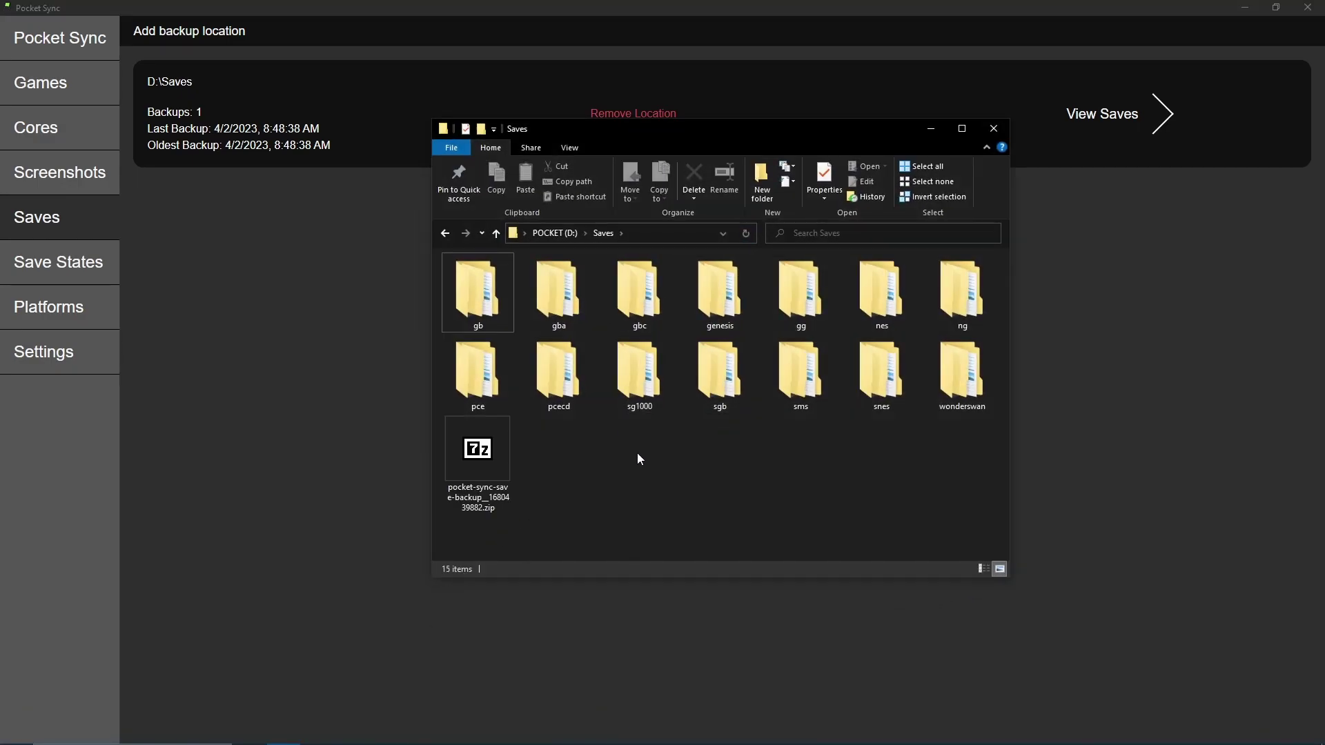
{"action": "mouse_move", "coordinate": [472, 466]}
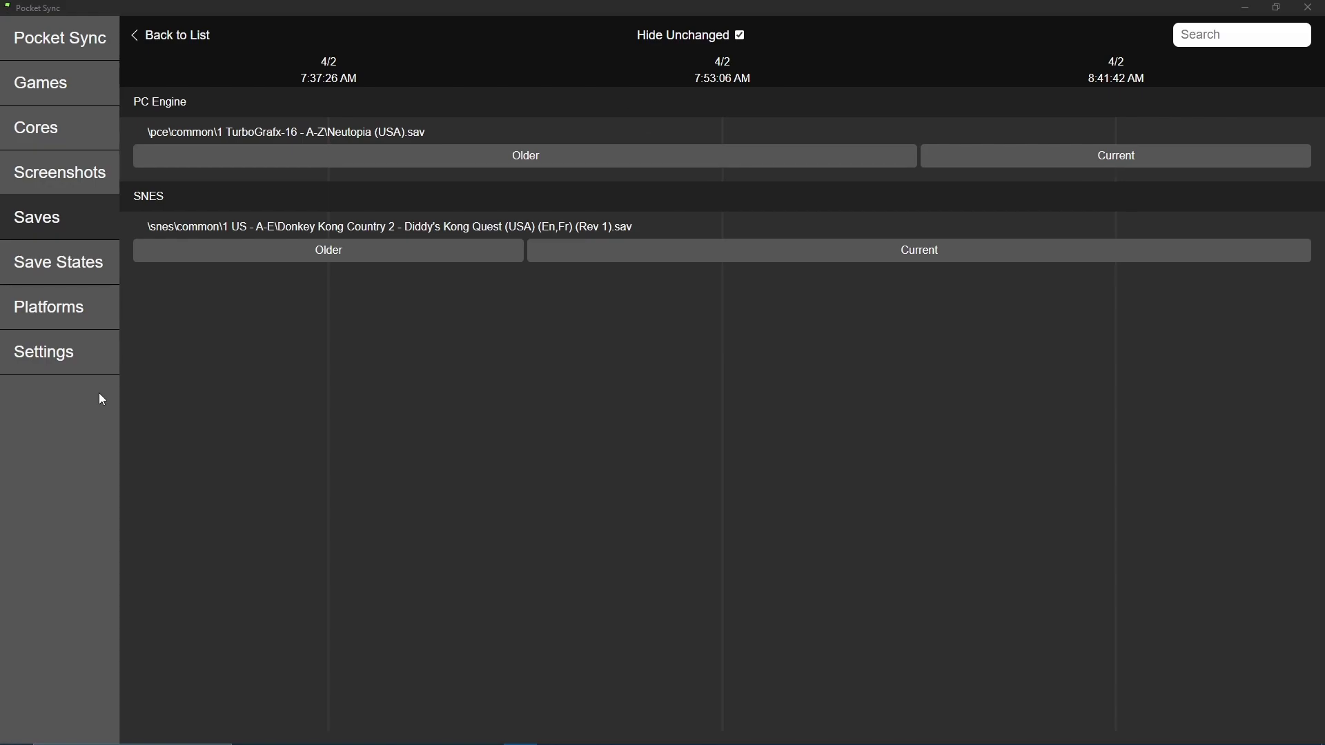
- Decline restoring the SNES save from backup, then show unchanged saves and scroll the list
{"action": "left_click", "coordinate": [319, 252]}
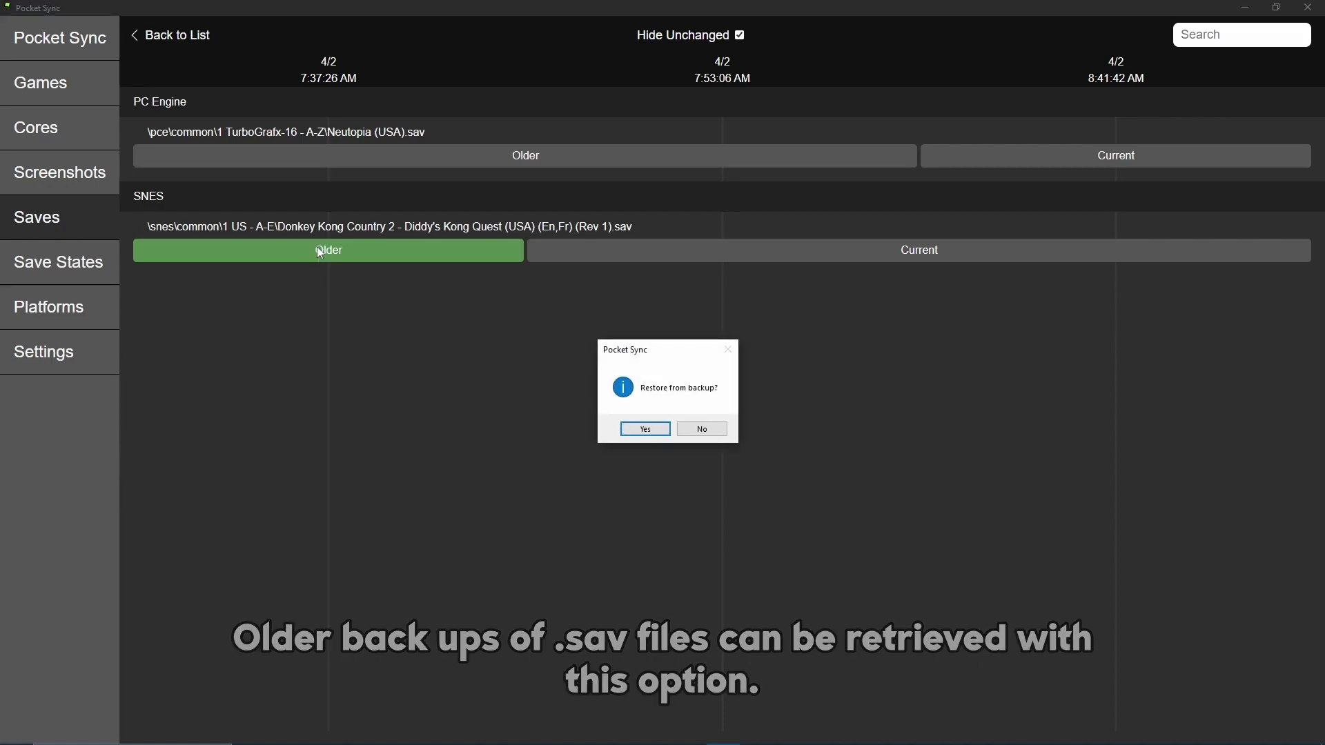
{"action": "left_click", "coordinate": [704, 429]}
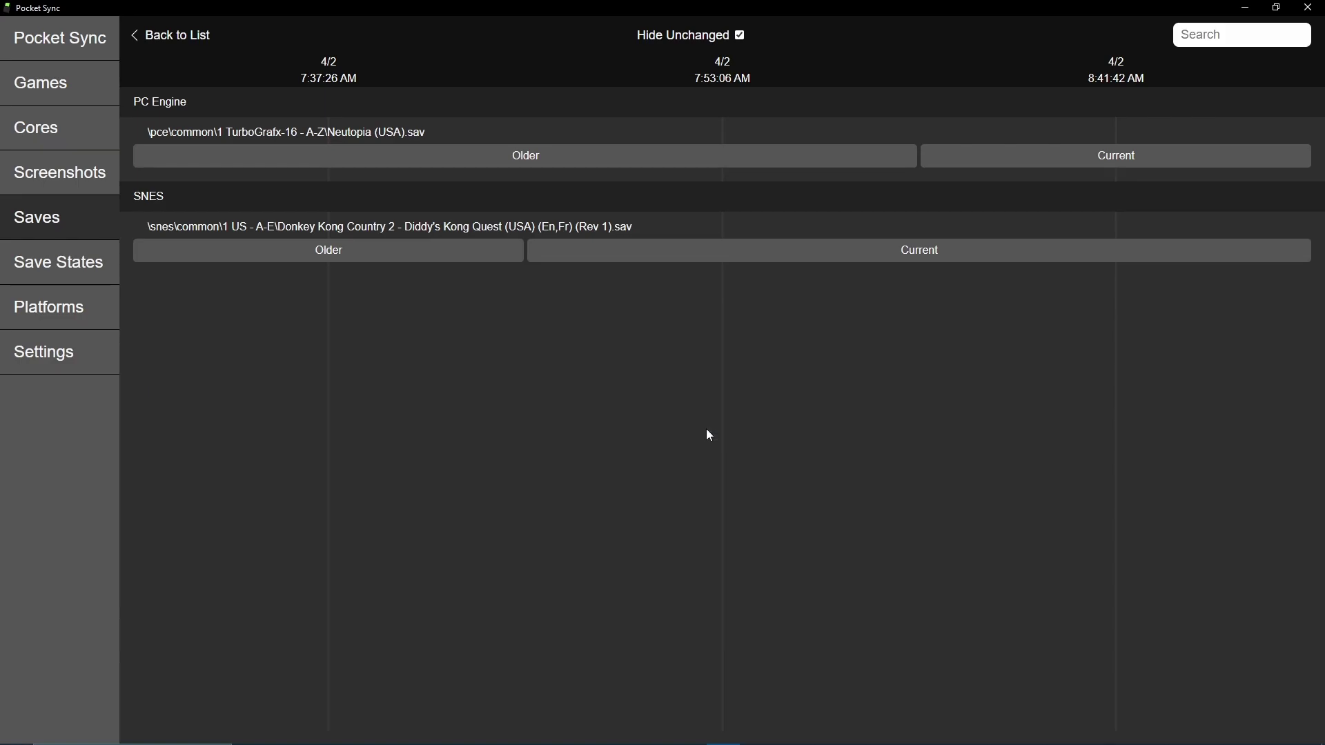
{"action": "left_click", "coordinate": [738, 36]}
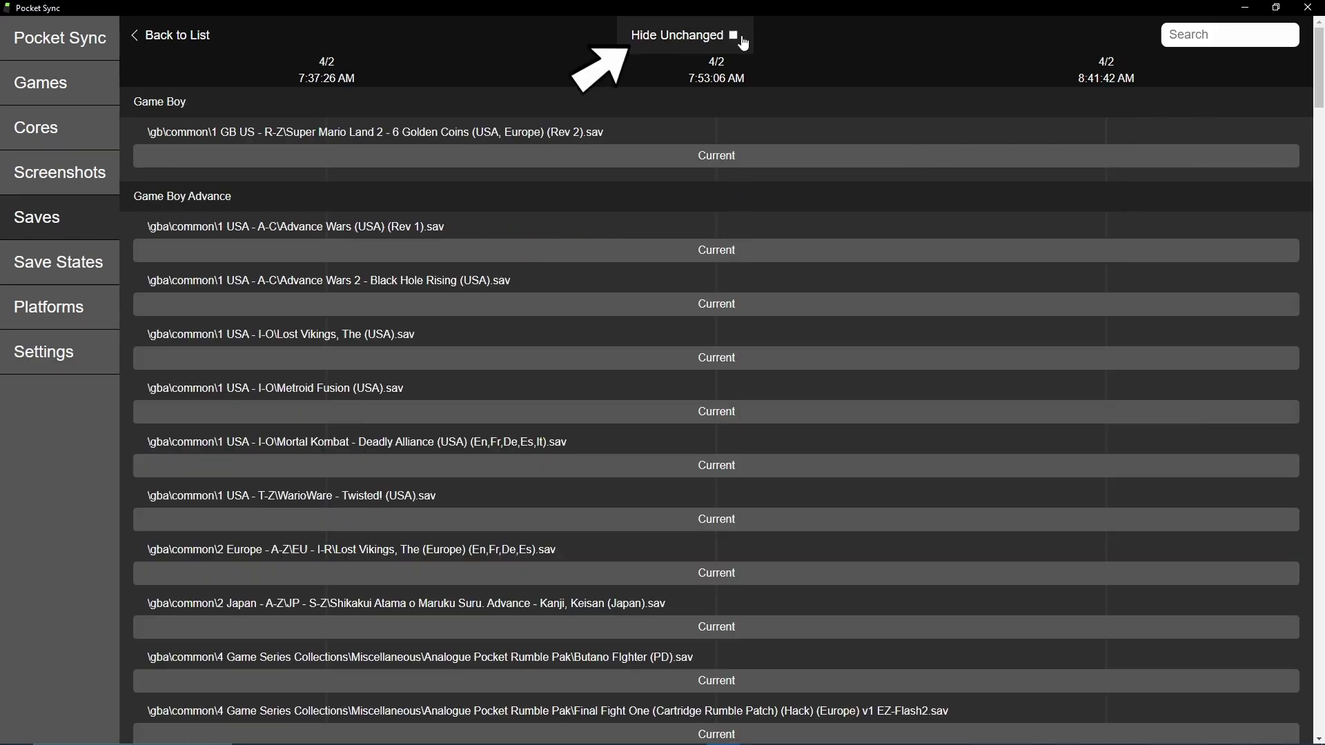
{"action": "scroll", "coordinate": [791, 193], "scroll_direction": "down", "scroll_amount": 3}
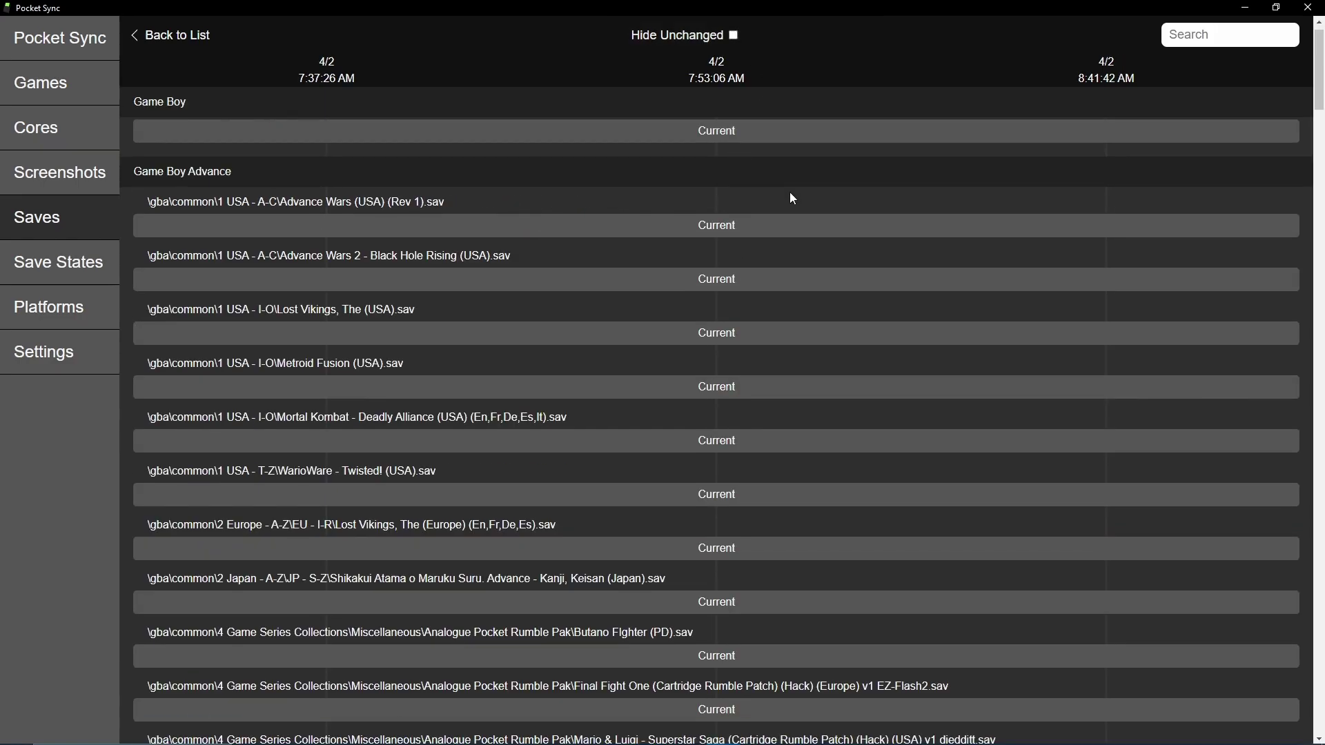
{"action": "scroll", "coordinate": [790, 192], "scroll_direction": "down", "scroll_amount": 5}
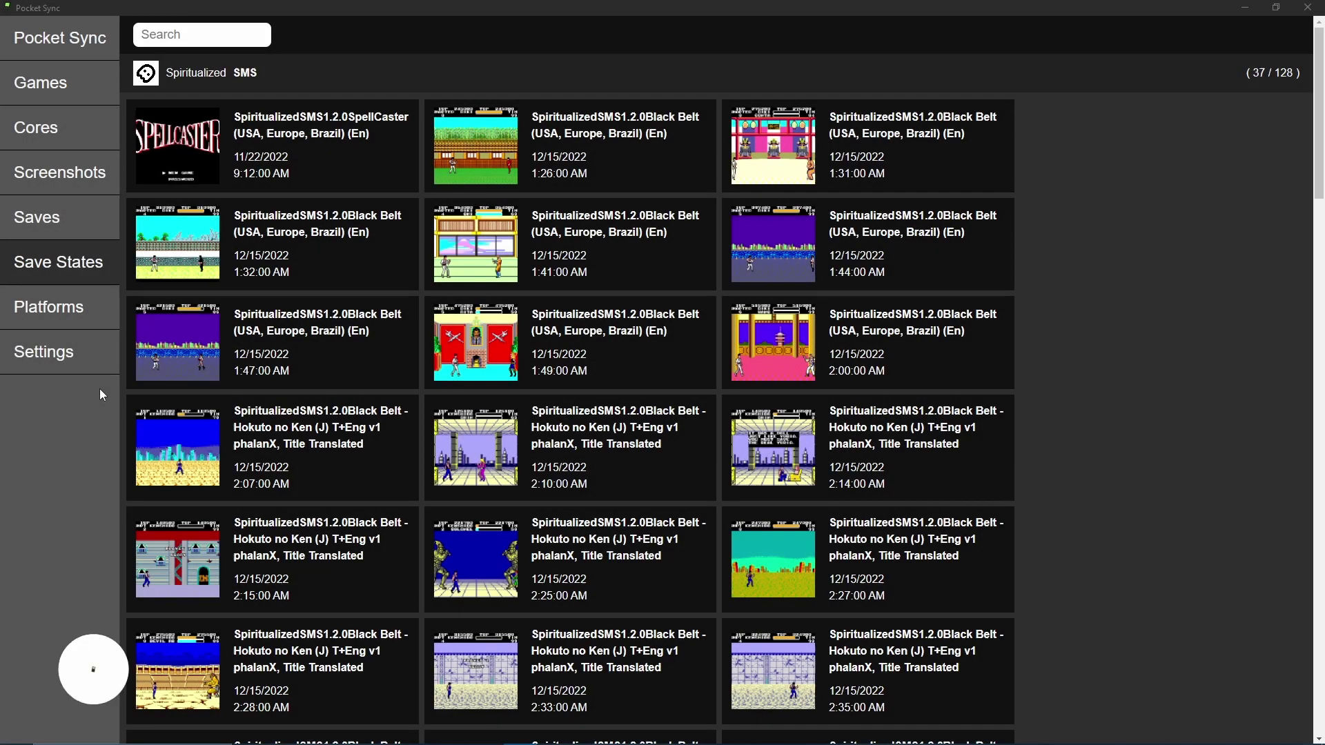
{"action": "scroll", "coordinate": [100, 395], "scroll_direction": "down", "scroll_amount": 1}
{"action": "scroll", "coordinate": [99, 388], "scroll_direction": "down", "scroll_amount": 8}
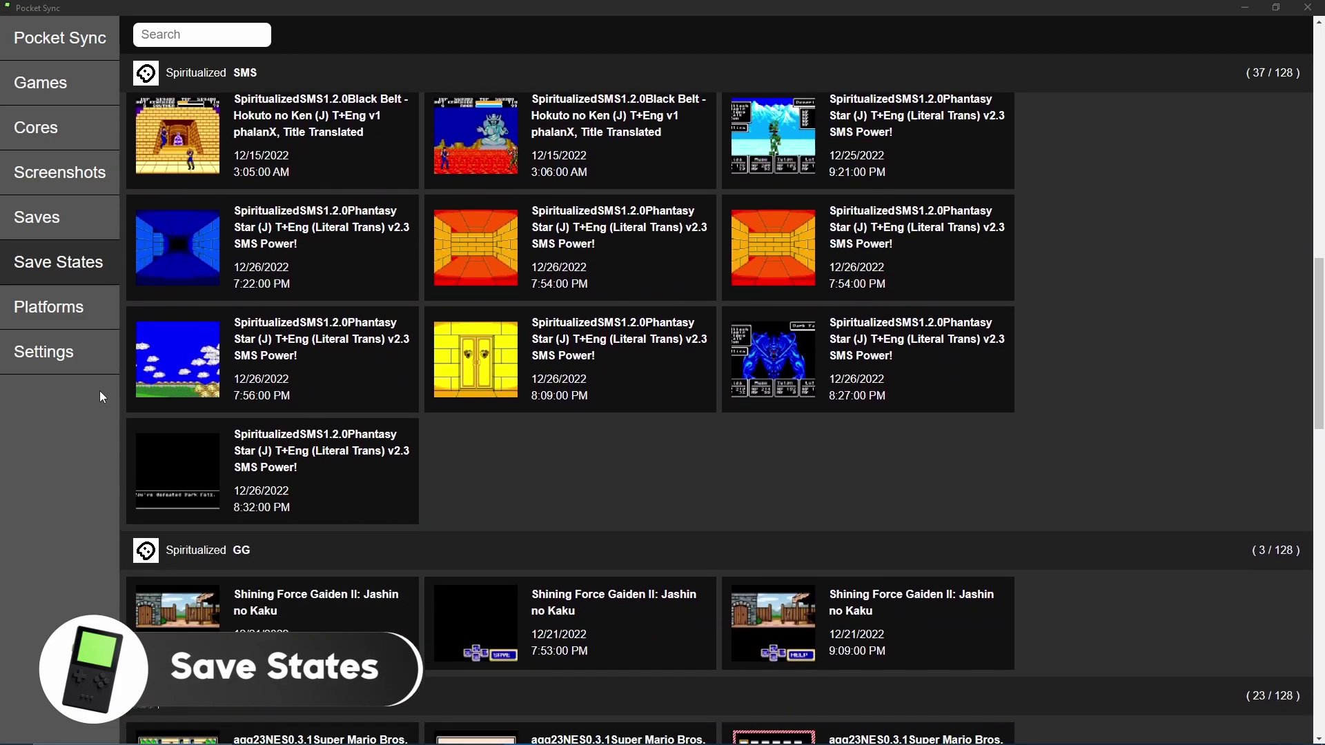
{"action": "scroll", "coordinate": [99, 391], "scroll_direction": "down", "scroll_amount": 10}
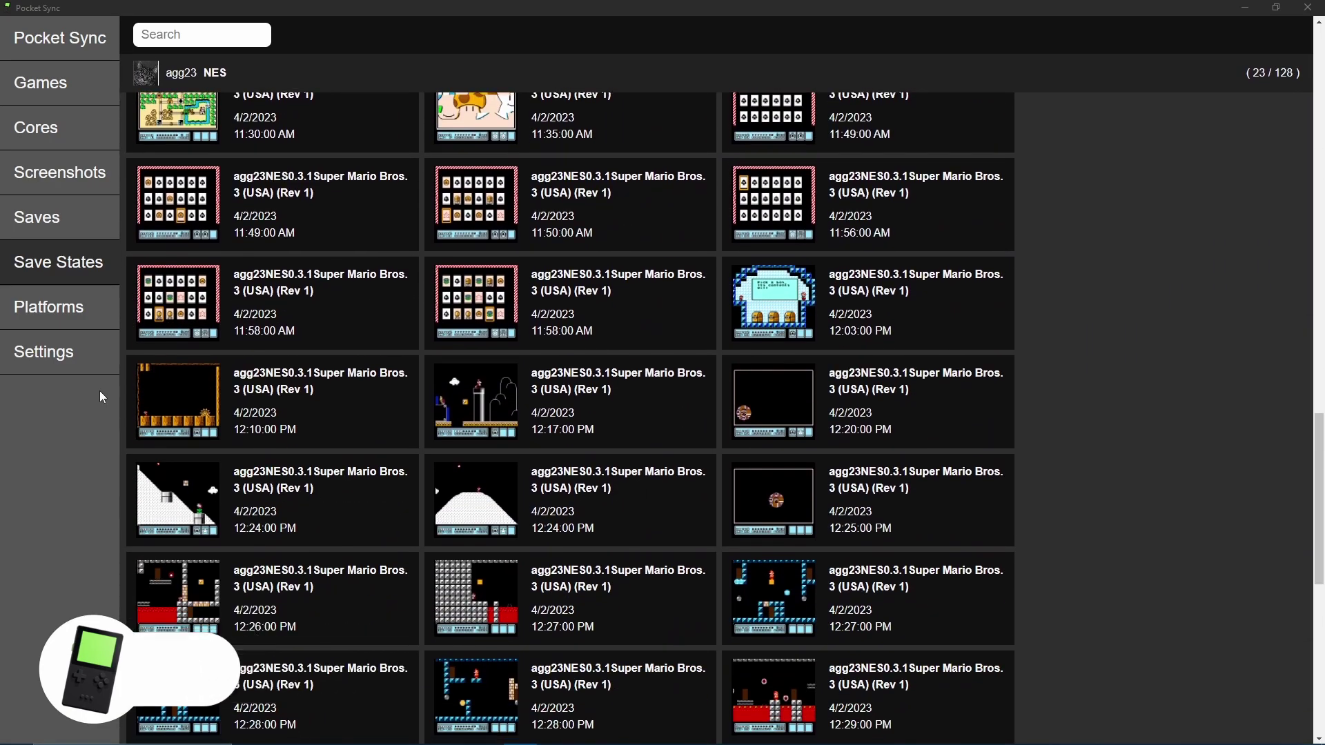
{"action": "scroll", "coordinate": [99, 390], "scroll_direction": "down", "scroll_amount": 7}
{"action": "scroll", "coordinate": [100, 391], "scroll_direction": "up", "scroll_amount": 3}
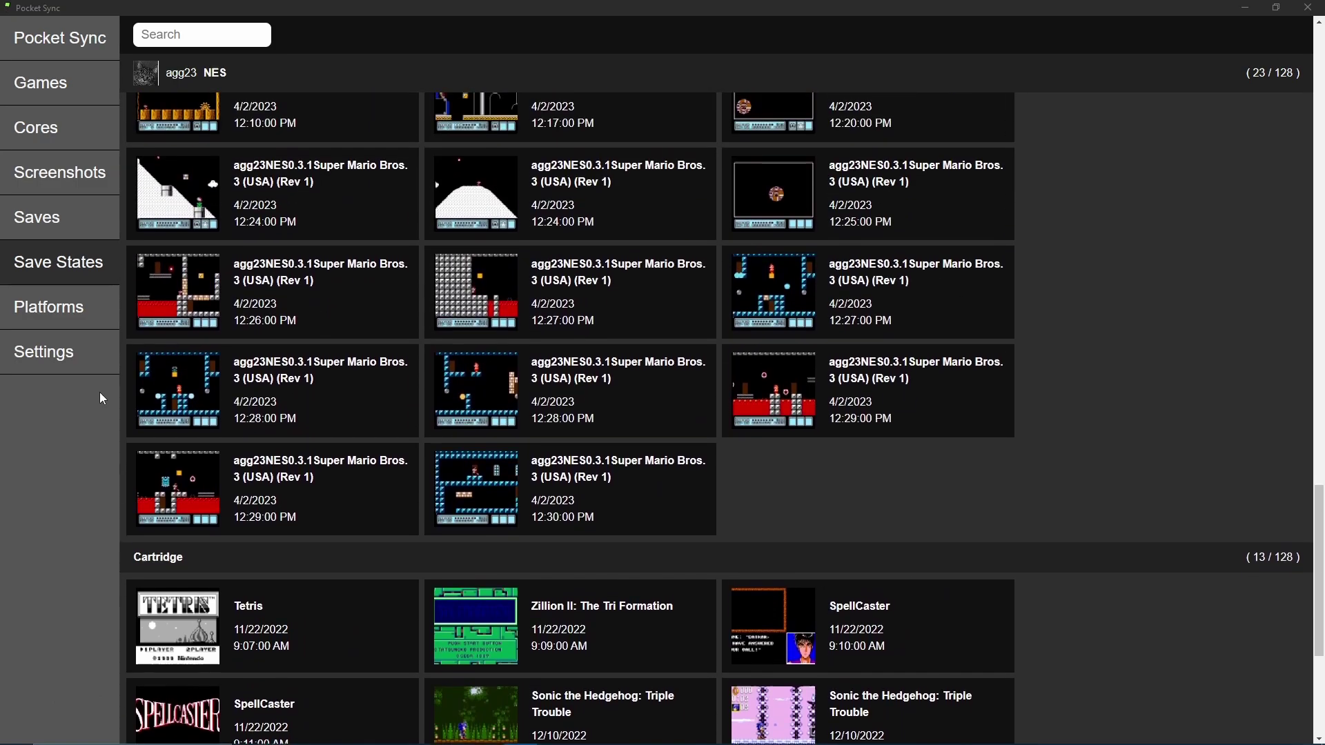
{"action": "scroll", "coordinate": [99, 391], "scroll_direction": "up", "scroll_amount": 7}
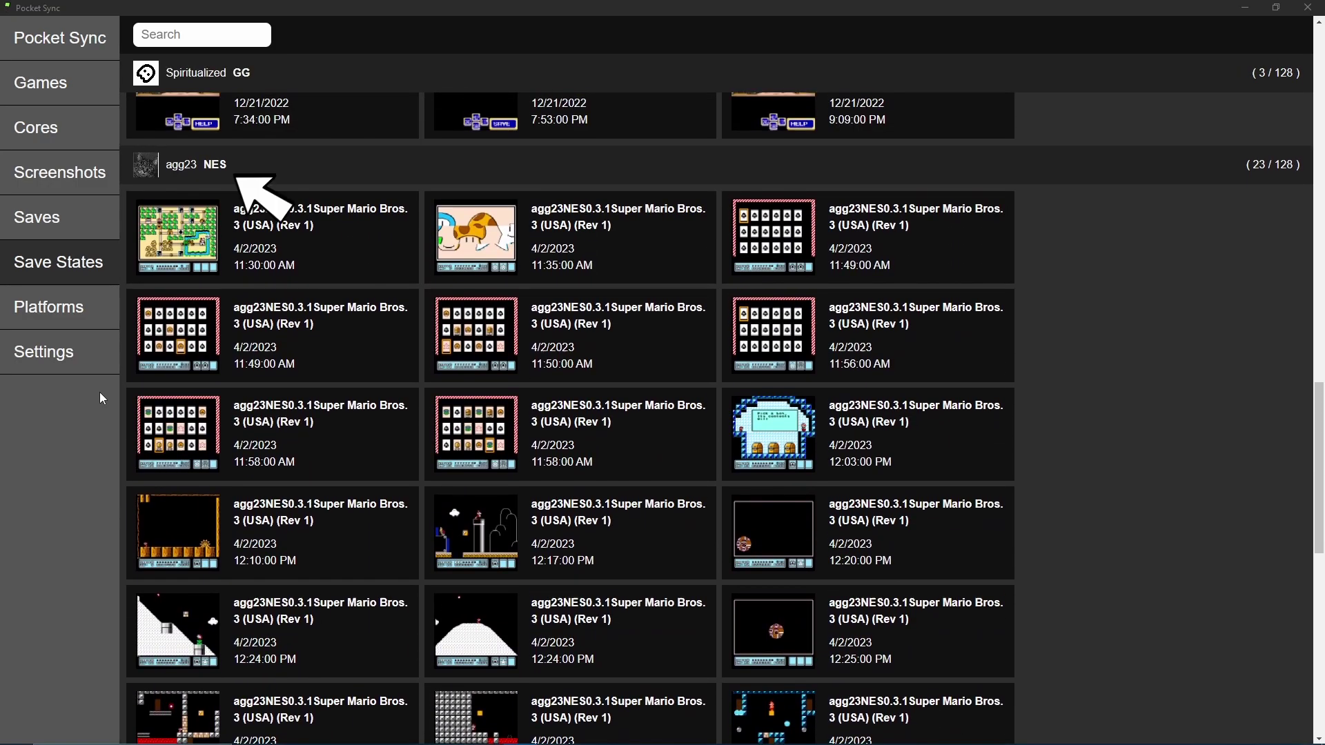
{"action": "scroll", "coordinate": [100, 392], "scroll_direction": "down", "scroll_amount": 11}
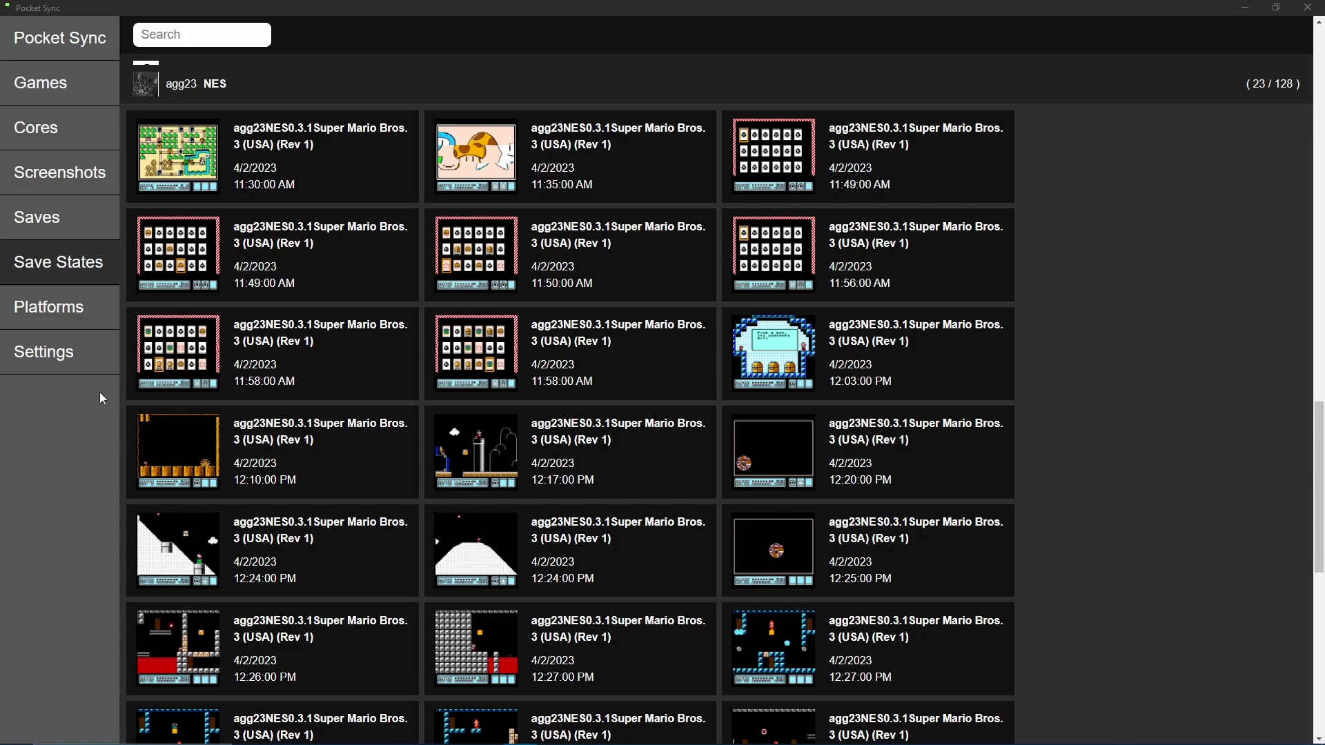
{"action": "scroll", "coordinate": [99, 392], "scroll_direction": "down", "scroll_amount": 2}
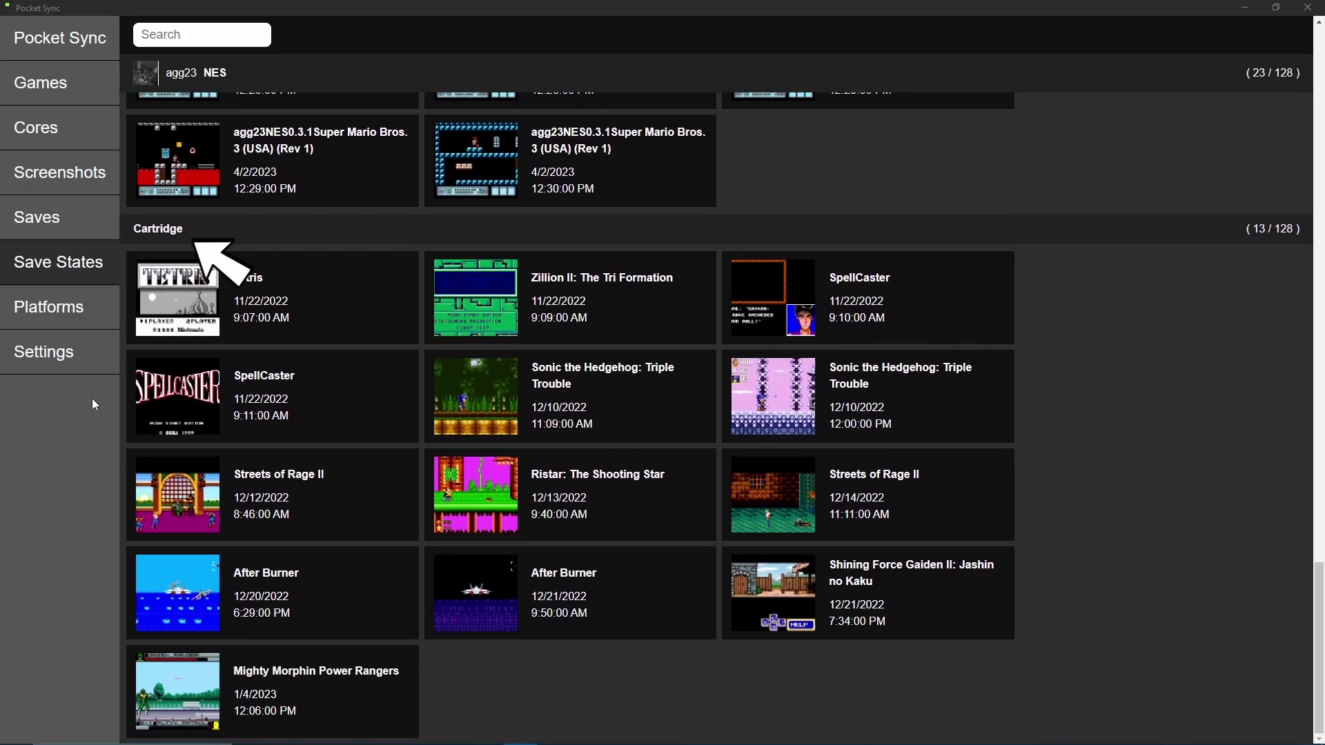
{"action": "scroll", "coordinate": [97, 400], "scroll_direction": "up", "scroll_amount": 3}
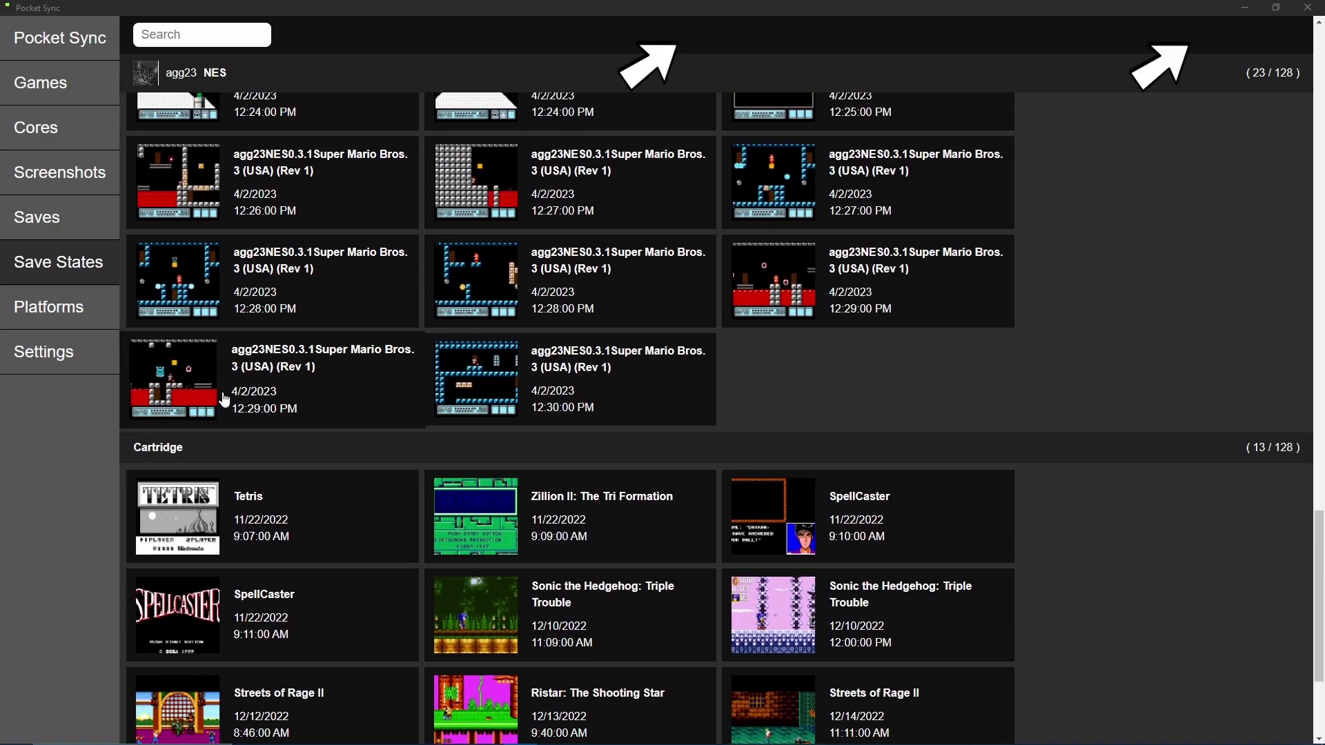
- Select eight Super Mario Bros. 3 NES save states and delete them
{"action": "left_click", "coordinate": [178, 379]}
{"action": "left_click", "coordinate": [486, 404]}
{"action": "left_click", "coordinate": [773, 283]}
{"action": "left_click", "coordinate": [660, 310]}
{"action": "left_click", "coordinate": [628, 207]}
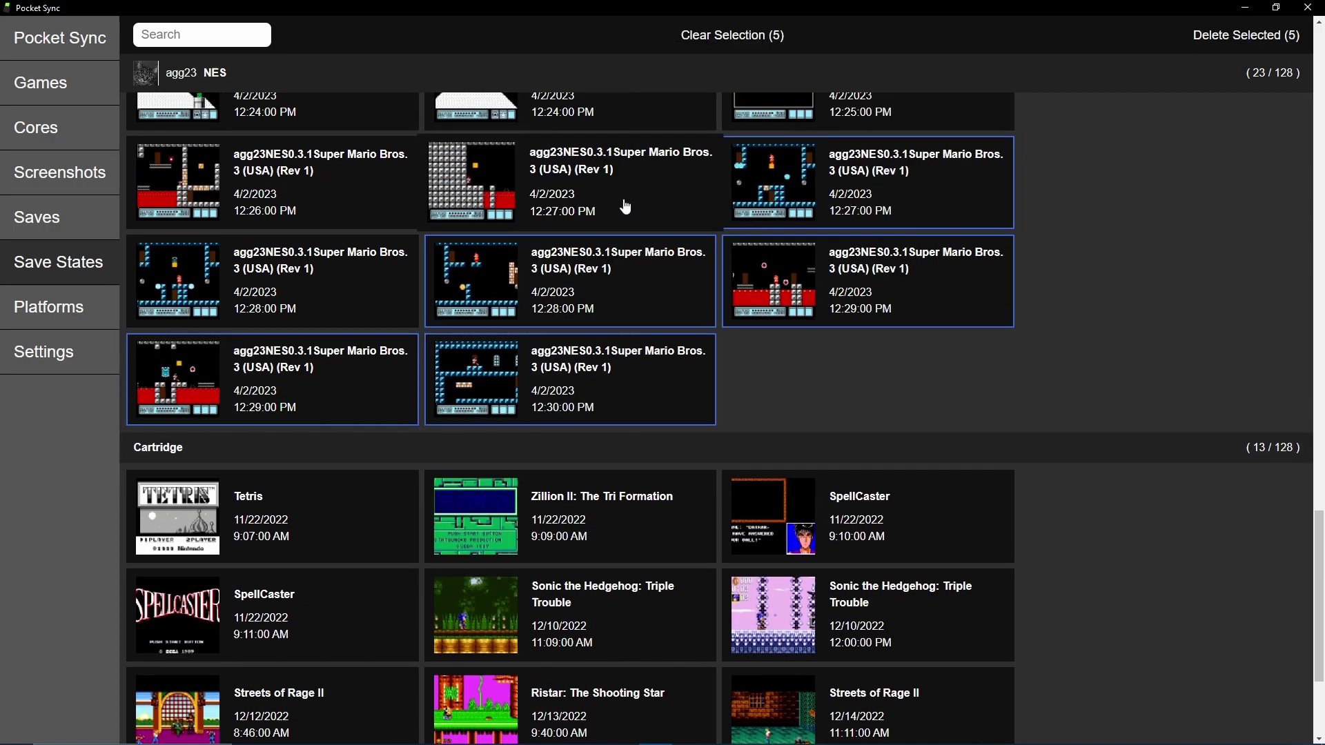
{"action": "left_click", "coordinate": [276, 283]}
{"action": "left_click", "coordinate": [317, 207]}
{"action": "left_click", "coordinate": [897, 183]}
{"action": "left_click", "coordinate": [1204, 53]}
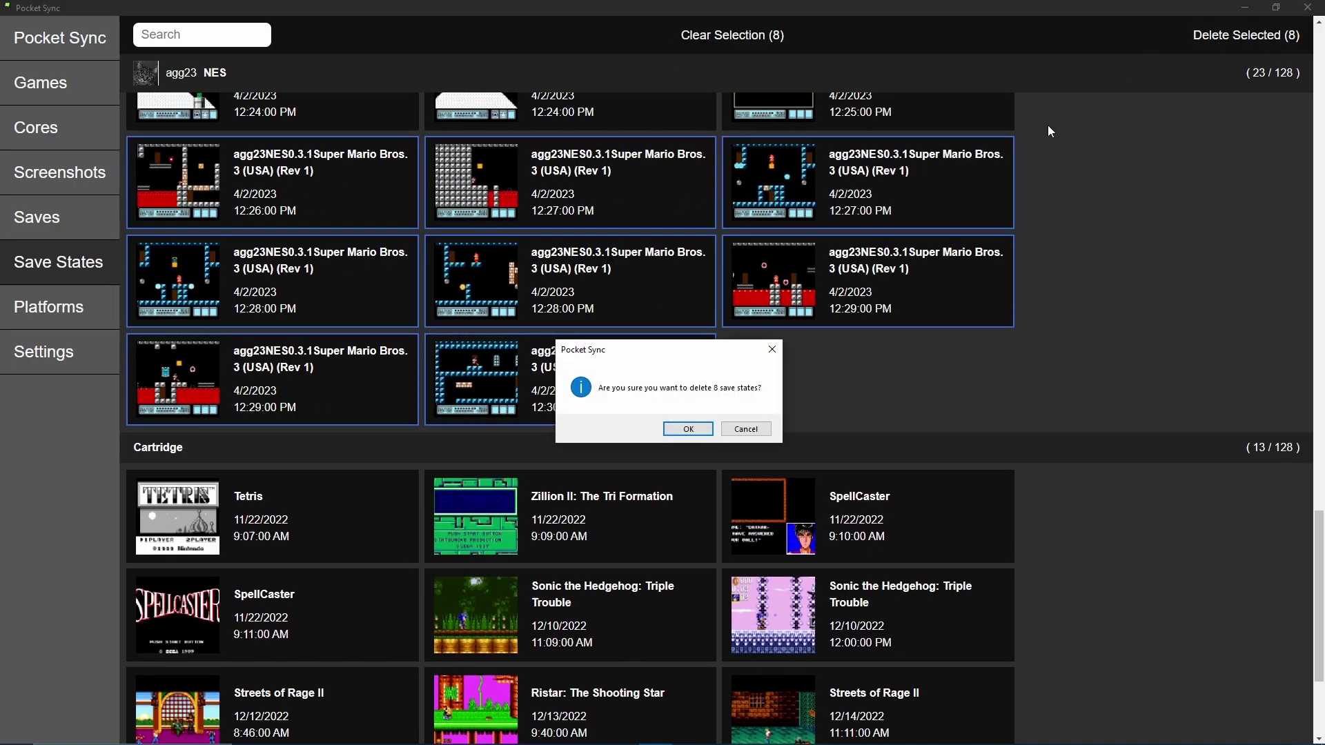
{"action": "left_click", "coordinate": [689, 434]}
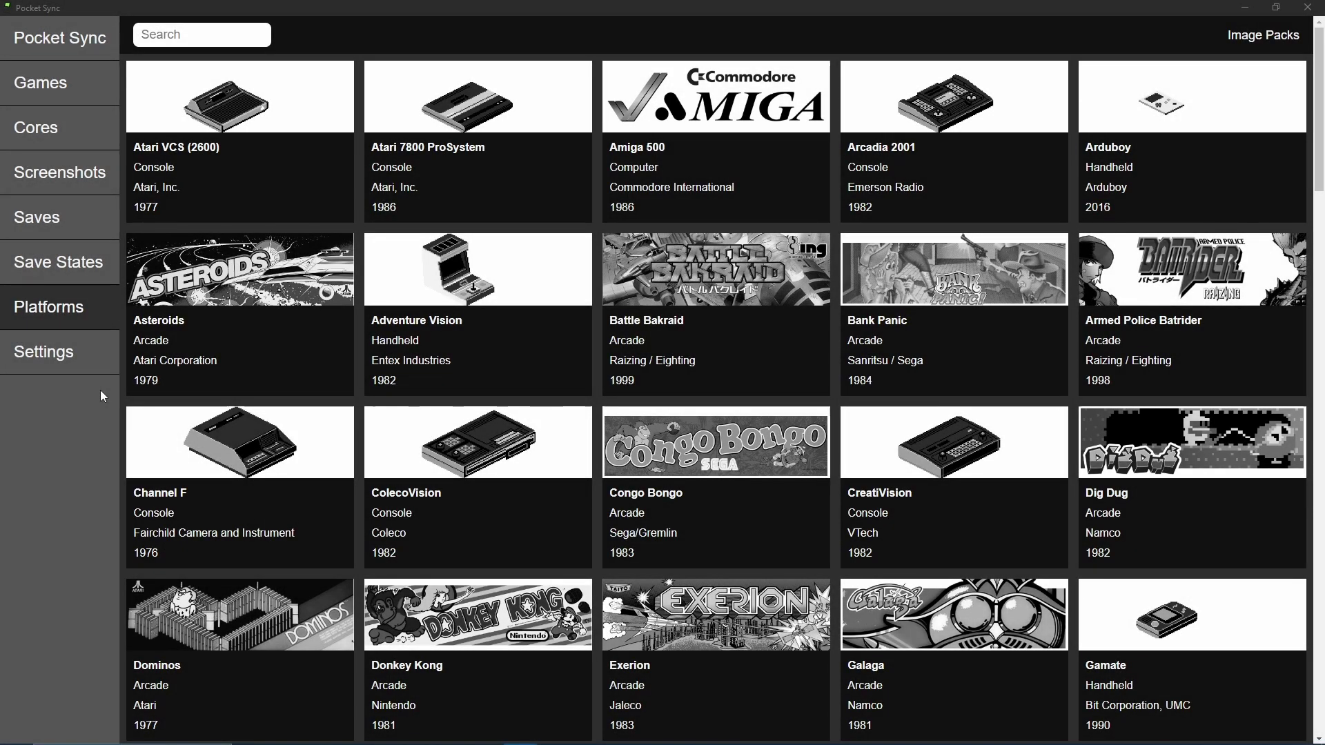
{"action": "scroll", "coordinate": [101, 390], "scroll_direction": "down", "scroll_amount": 8}
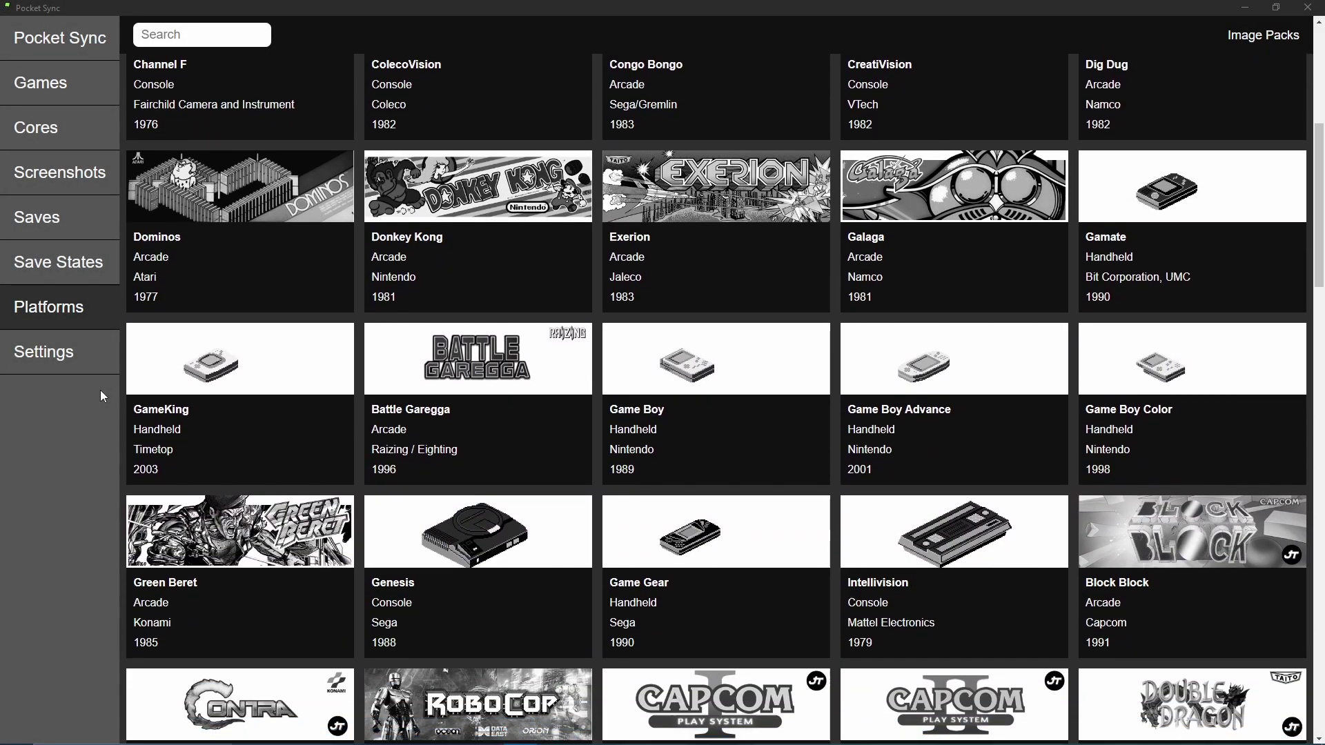
{"action": "scroll", "coordinate": [101, 390], "scroll_direction": "down", "scroll_amount": 9}
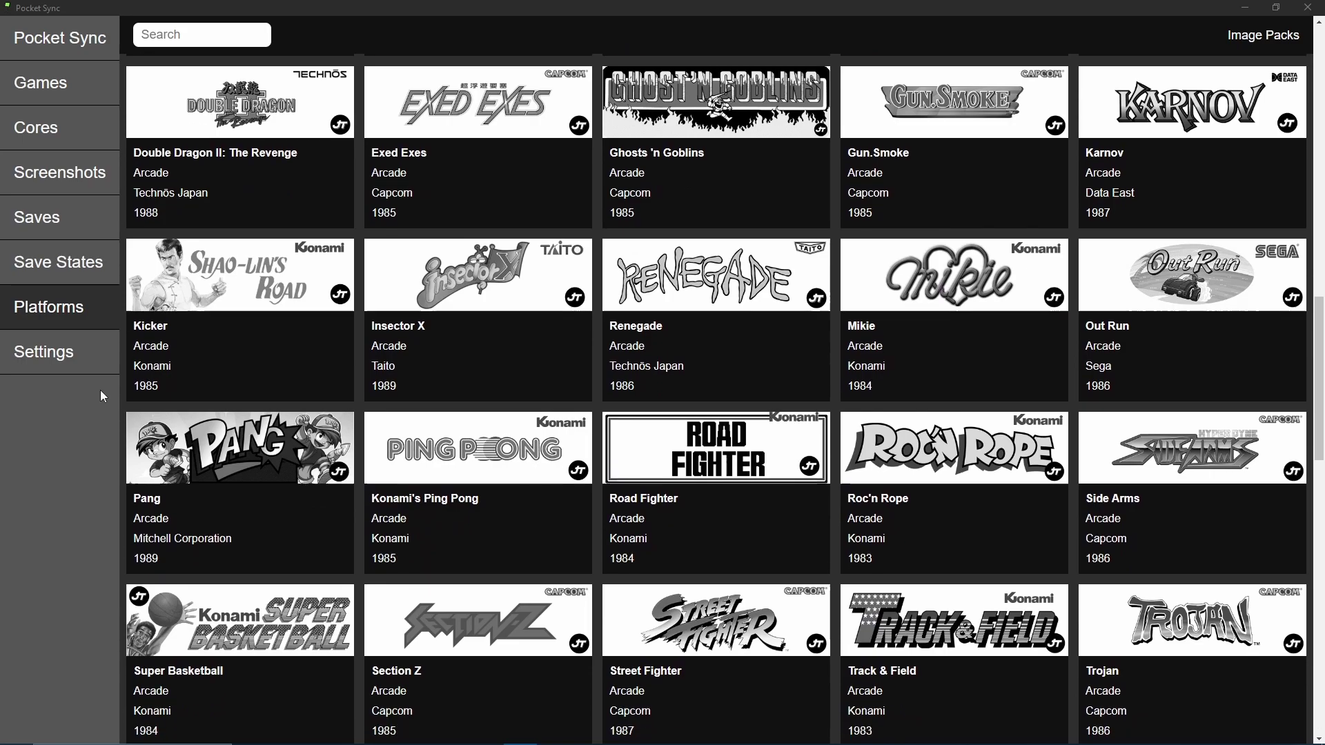
{"action": "scroll", "coordinate": [102, 396], "scroll_direction": "up", "scroll_amount": 16}
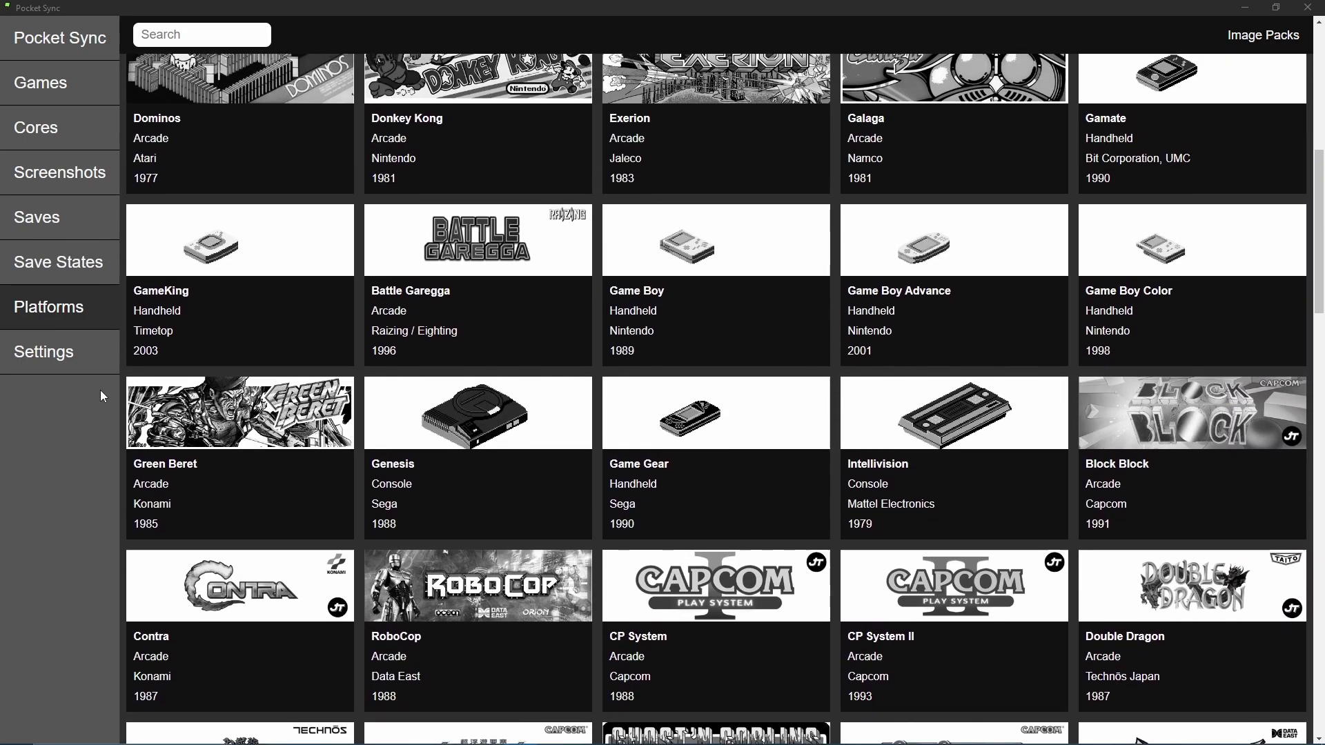
{"action": "scroll", "coordinate": [101, 390], "scroll_direction": "up", "scroll_amount": 1}
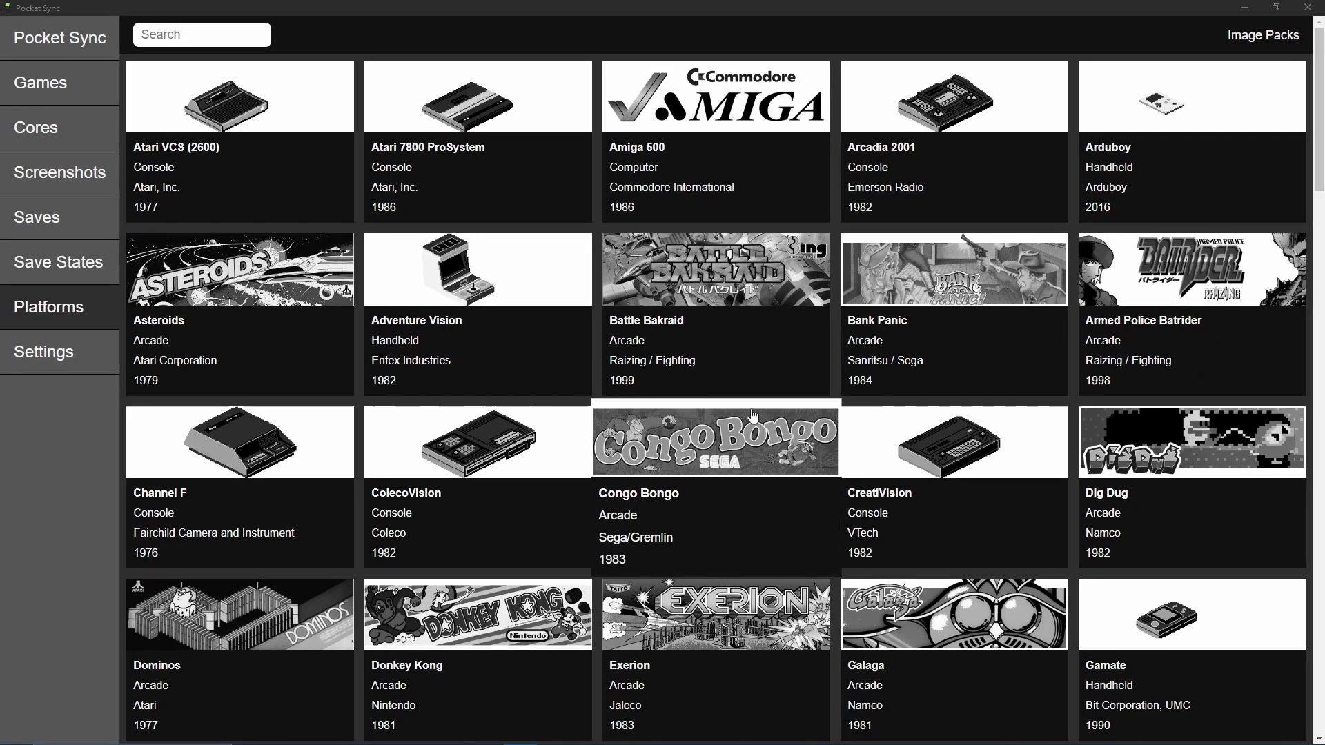
- Apply terminator2k2 images to Pong, NES, Pokemon Mini, SNES, and MegaZXretro JAPAN to PC Engine
{"action": "left_click", "coordinate": [1292, 44]}
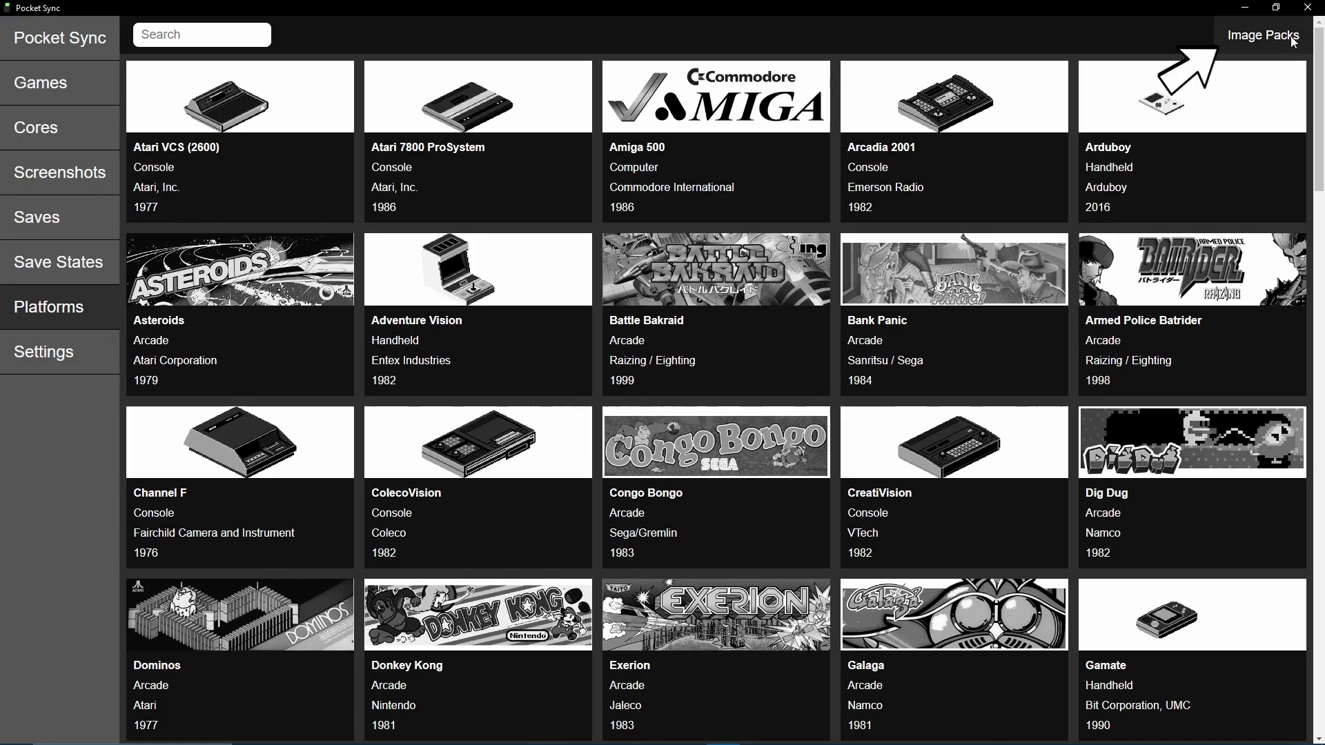
{"action": "left_click", "coordinate": [1292, 41]}
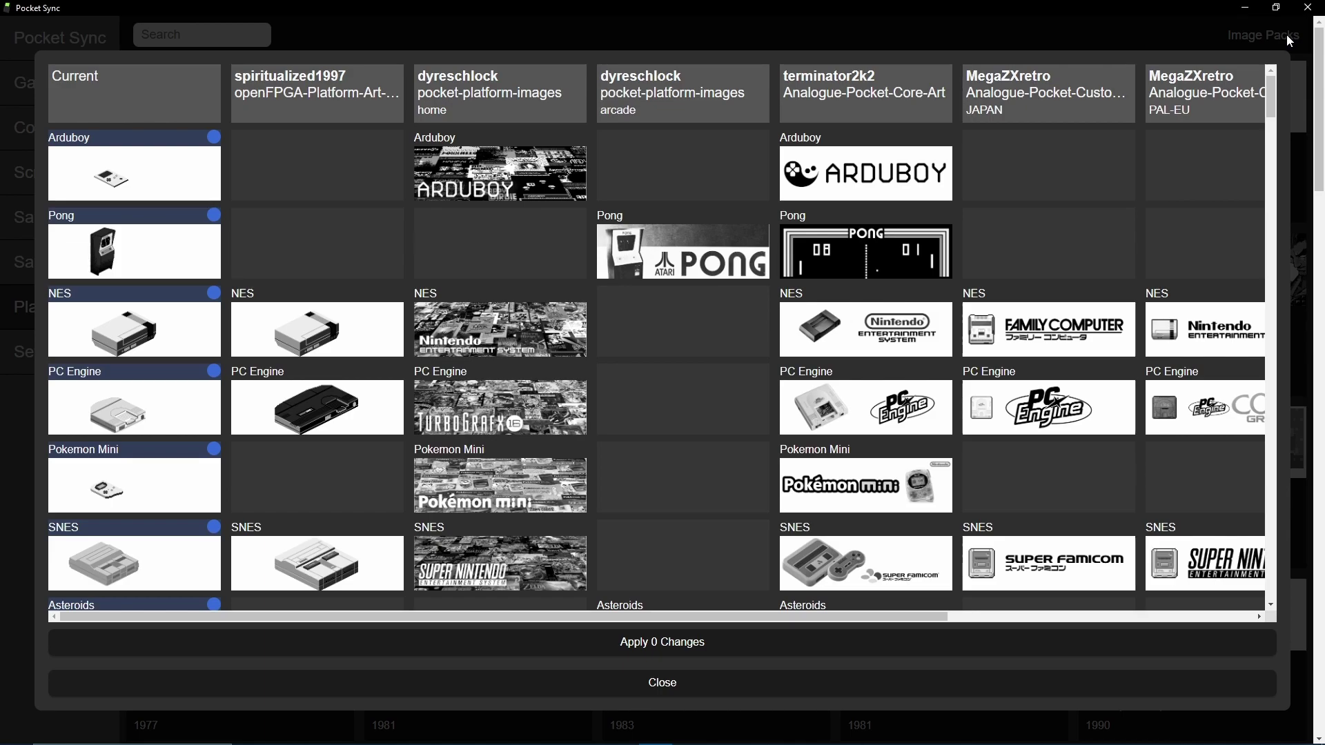
{"action": "left_click", "coordinate": [886, 268]}
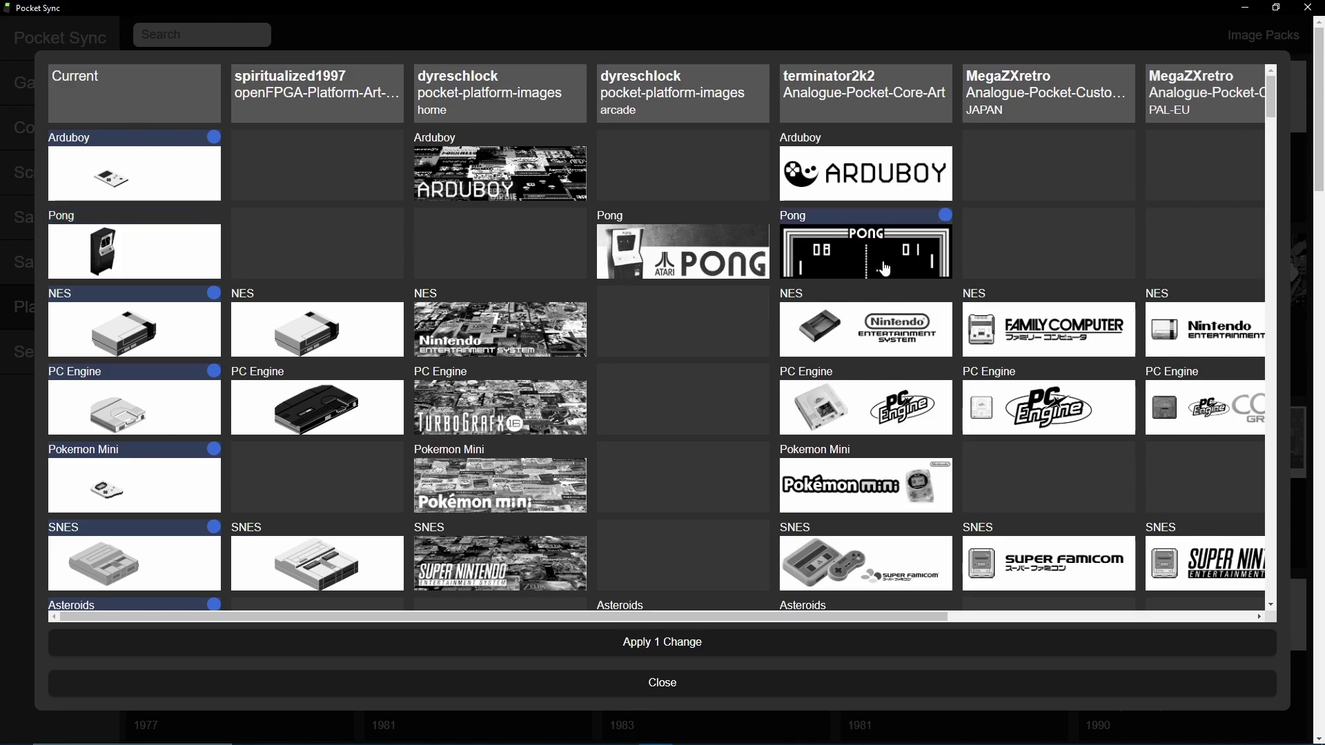
{"action": "left_click", "coordinate": [878, 333]}
{"action": "left_click", "coordinate": [1014, 408]}
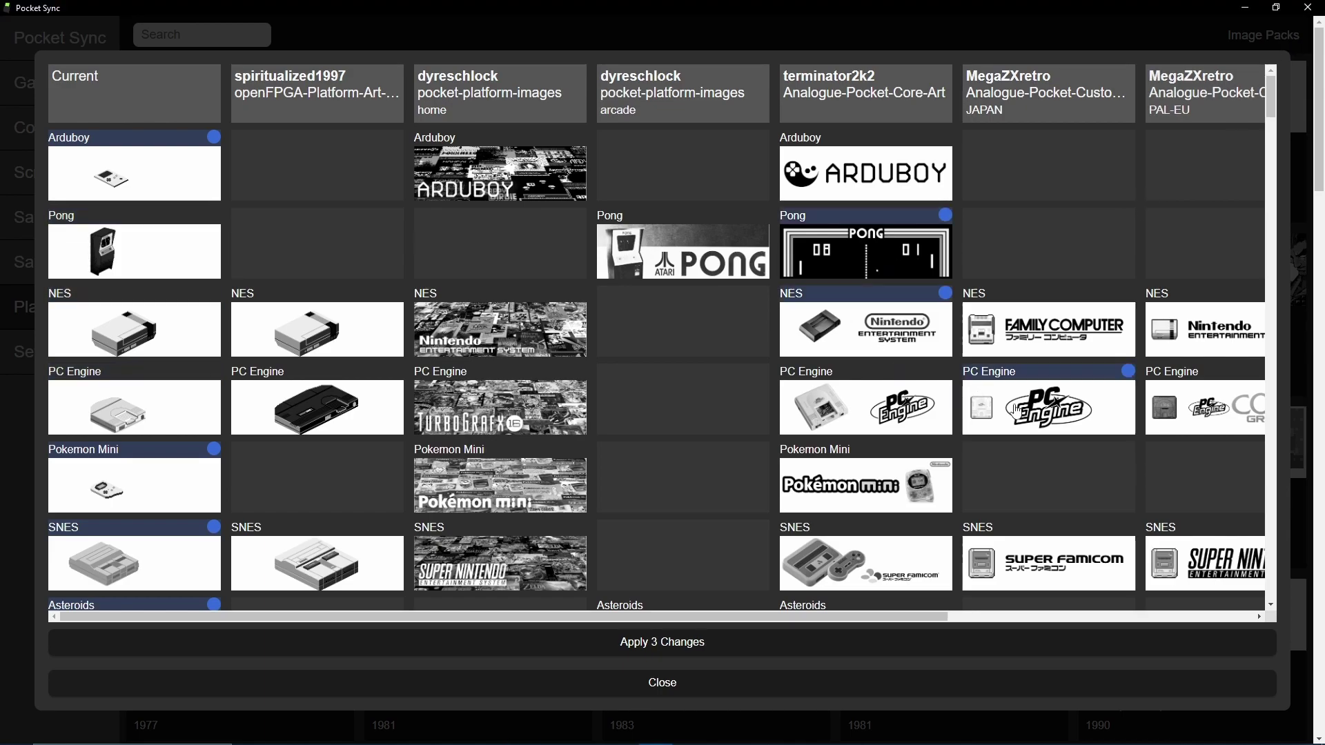
{"action": "left_click", "coordinate": [897, 489]}
{"action": "left_click", "coordinate": [875, 568]}
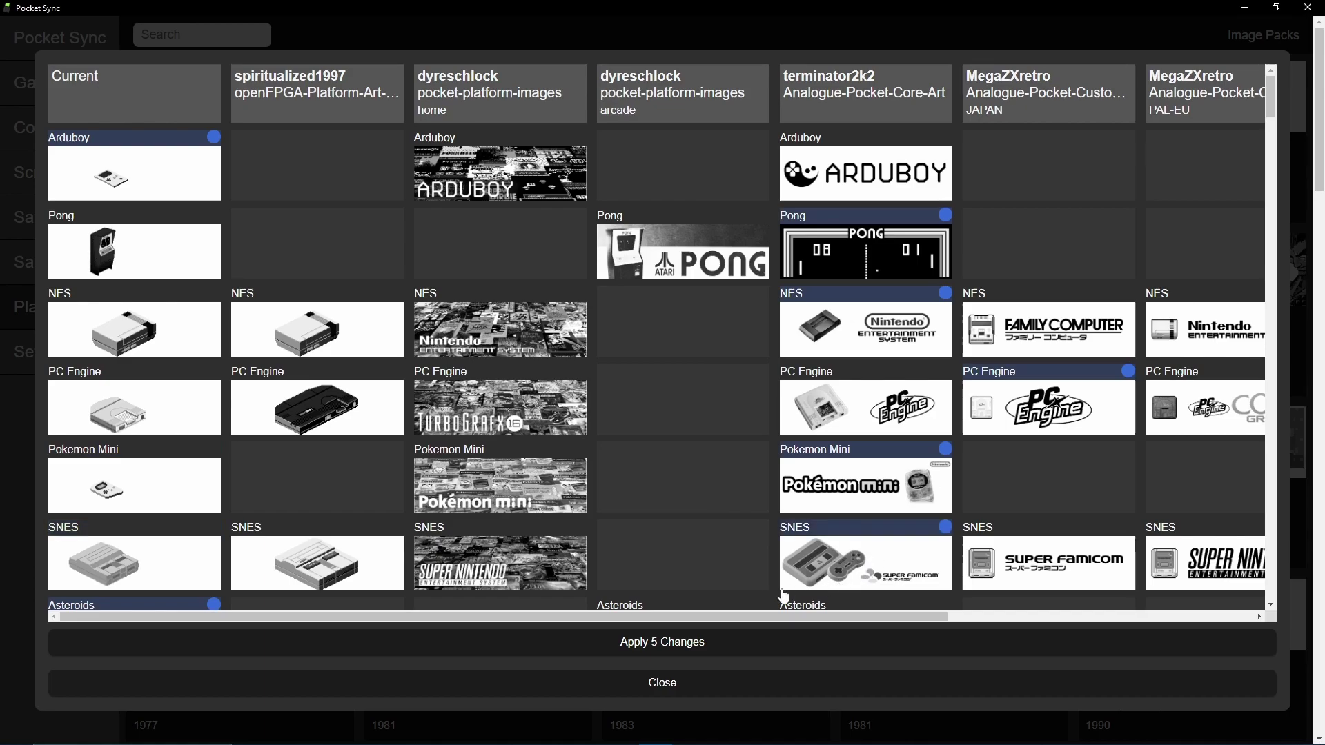
{"action": "left_click", "coordinate": [696, 646]}
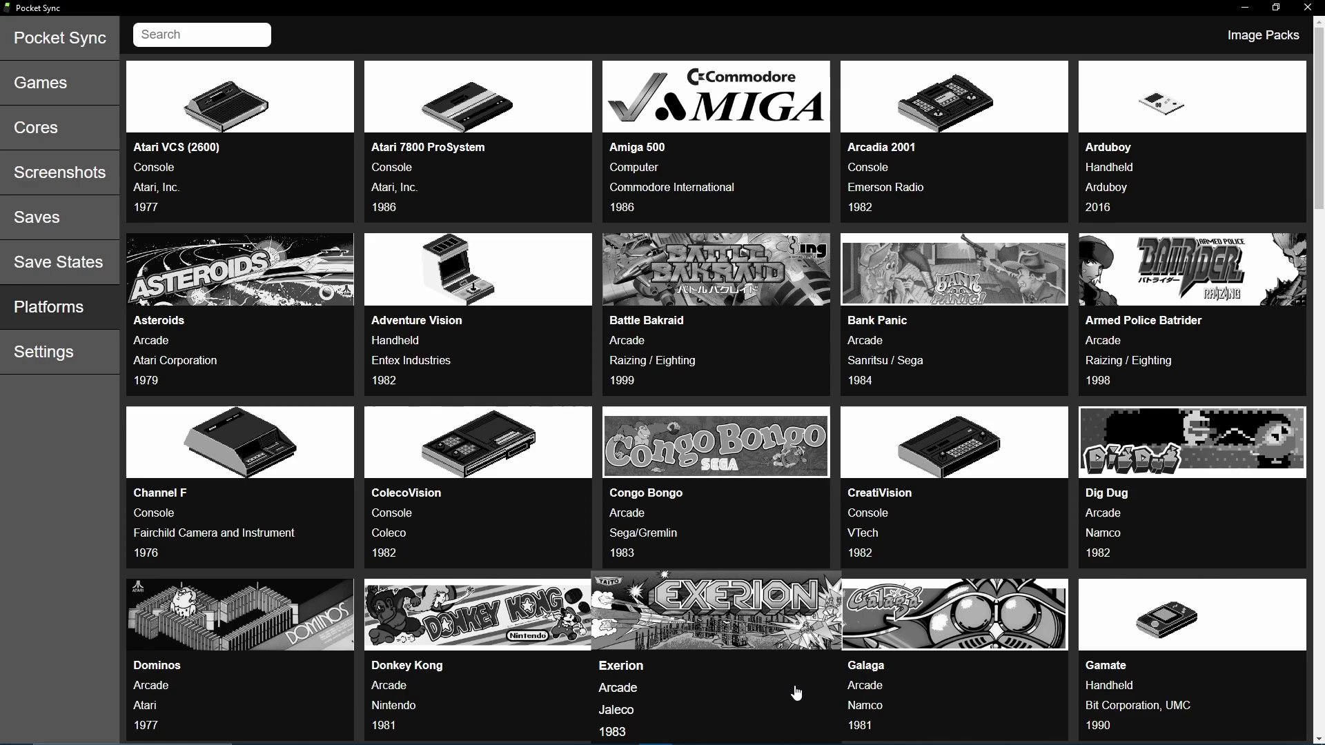
- Open the Amiga 500 tile from the Platforms grid
{"action": "left_click", "coordinate": [733, 184]}
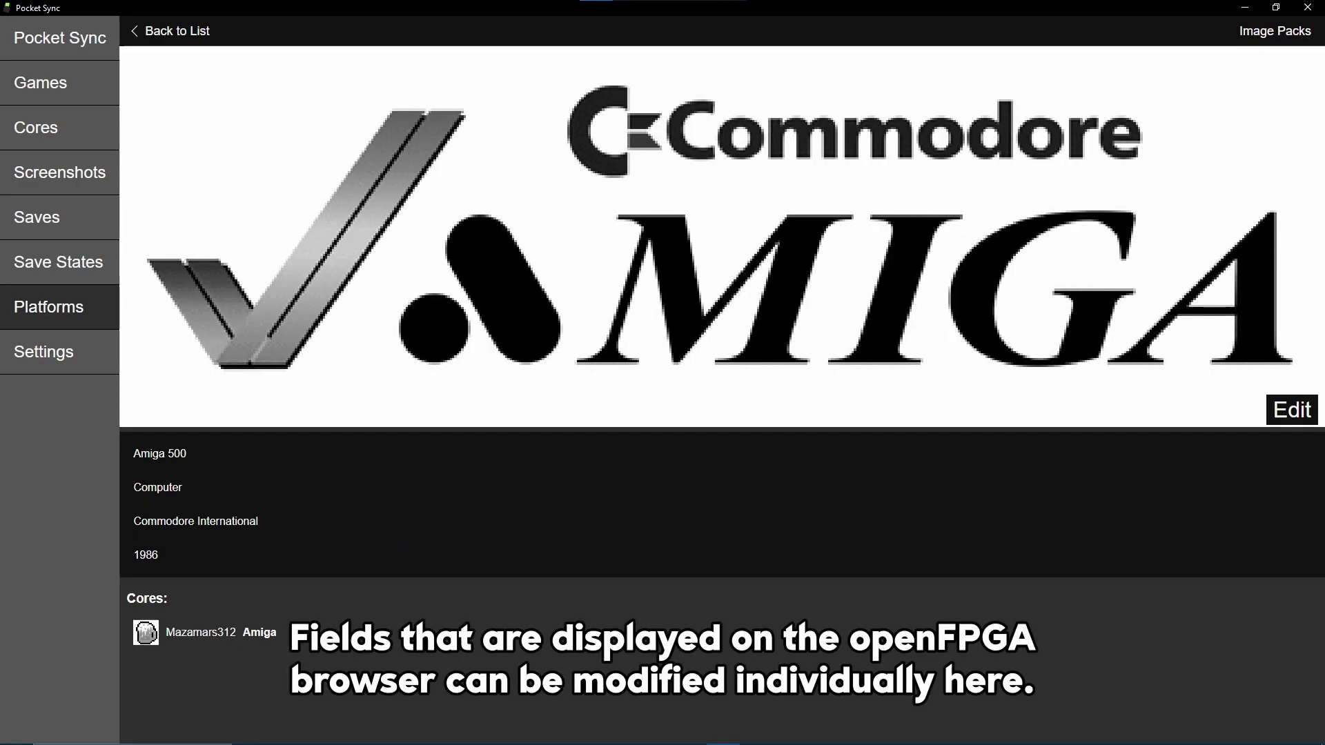